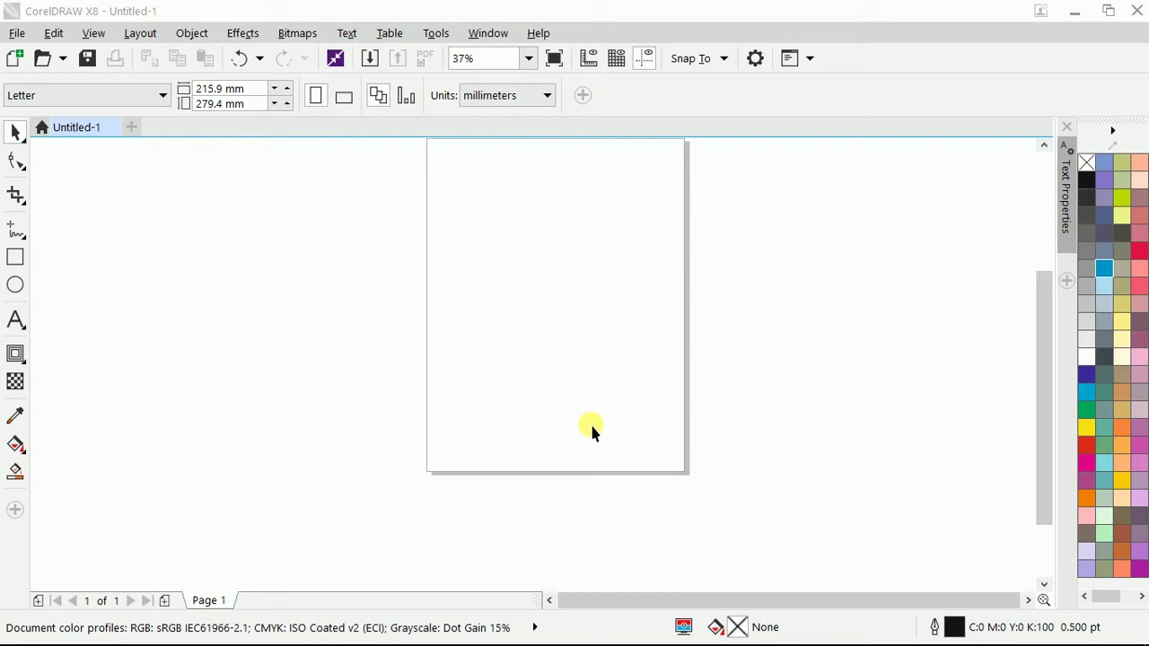
click(15, 358)
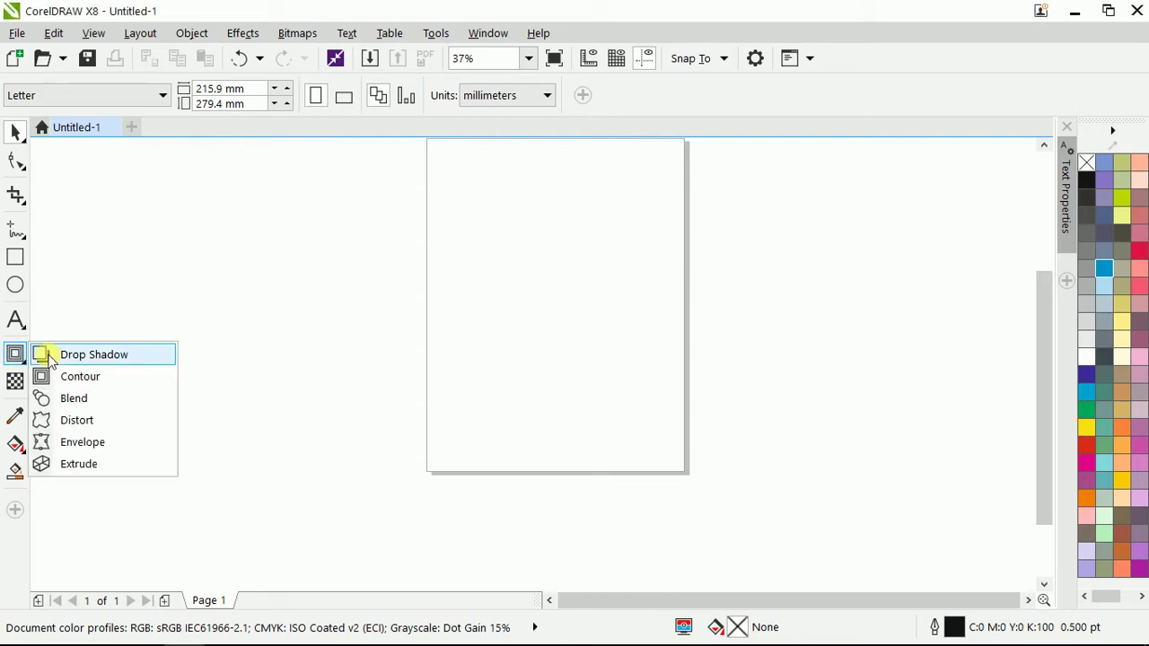
click(87, 402)
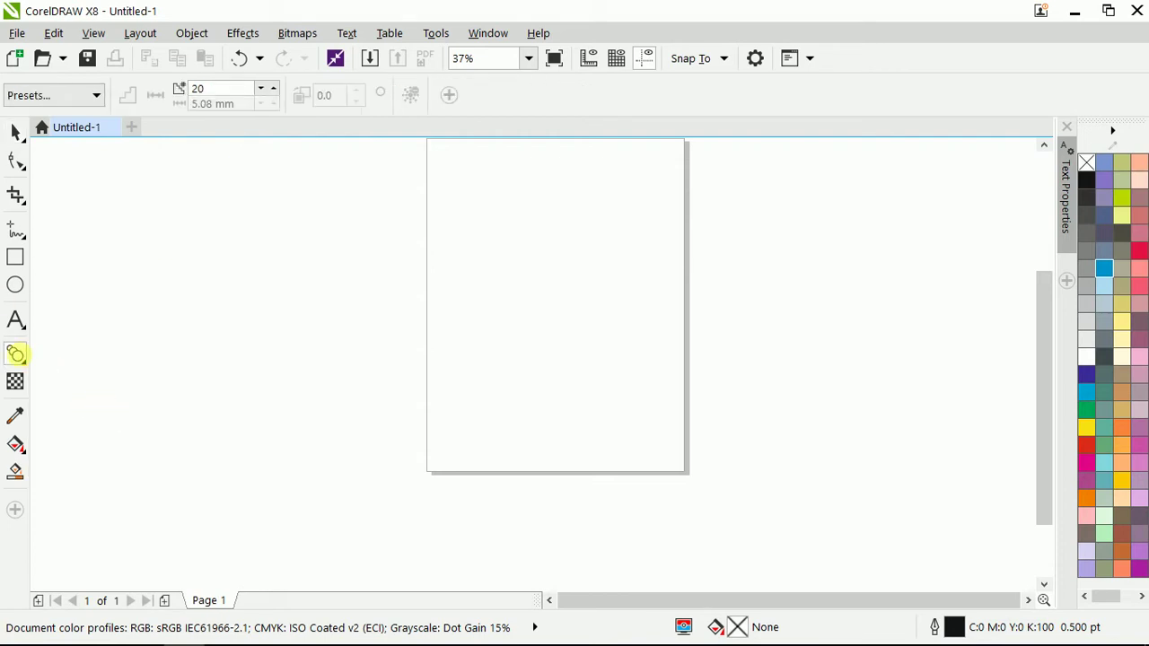
click(22, 359)
click(80, 377)
scroll(461, 347, down, 2)
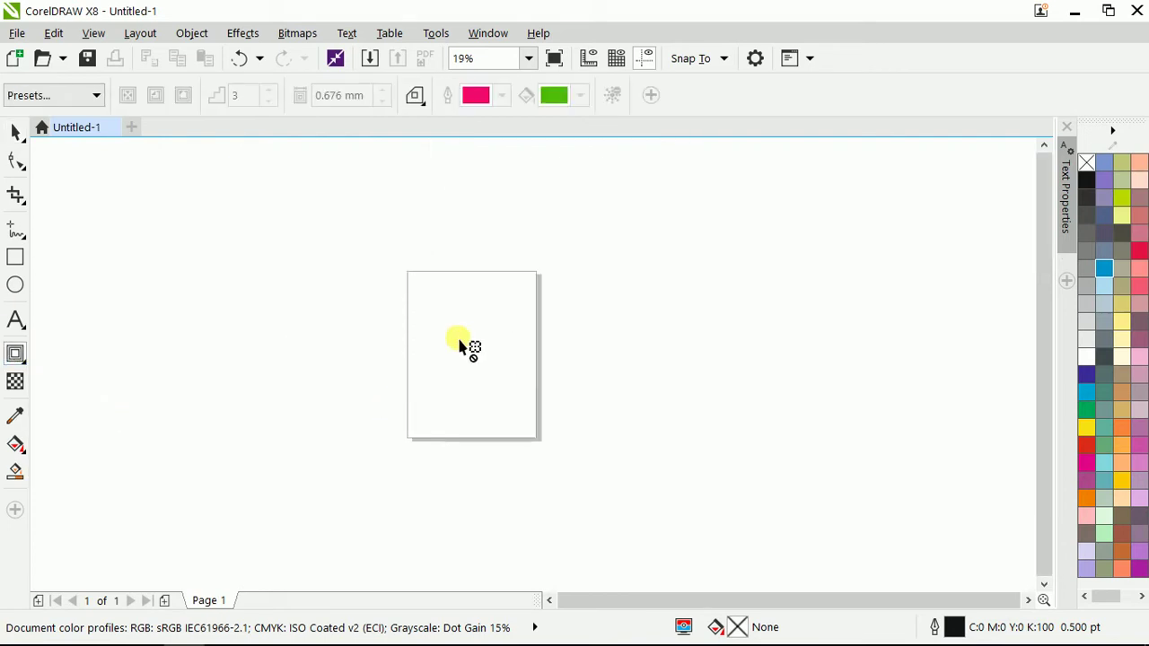
scroll(460, 345, up, 2)
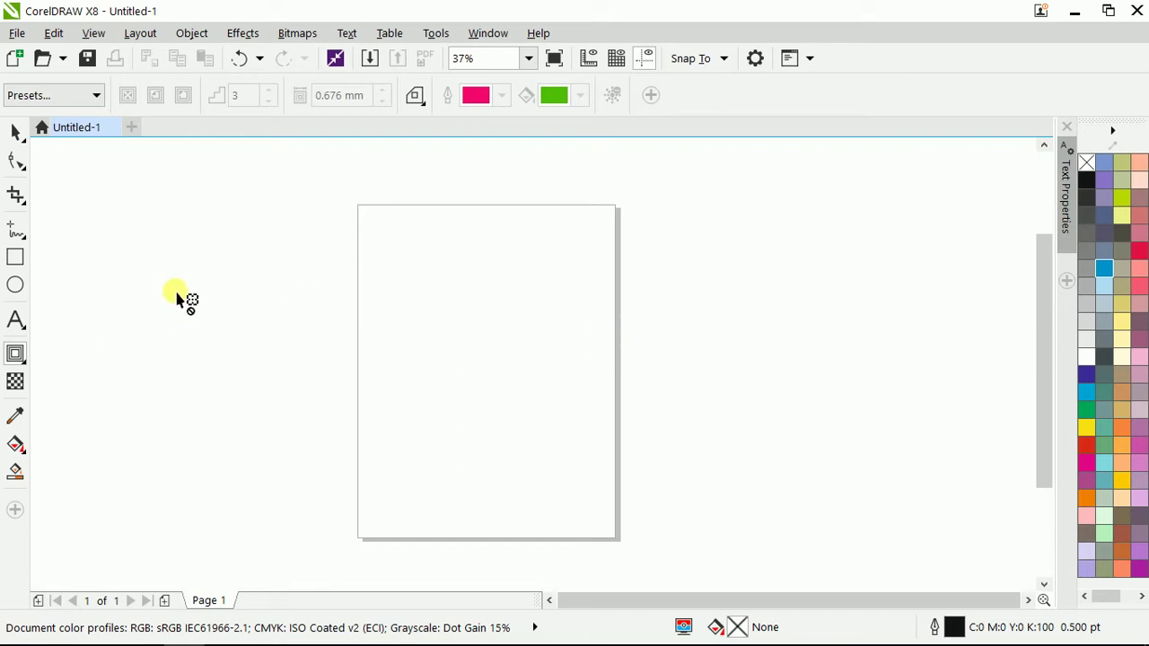
Draw a circle about 82.55 mm in diameter near the middle of the page.
click(16, 287)
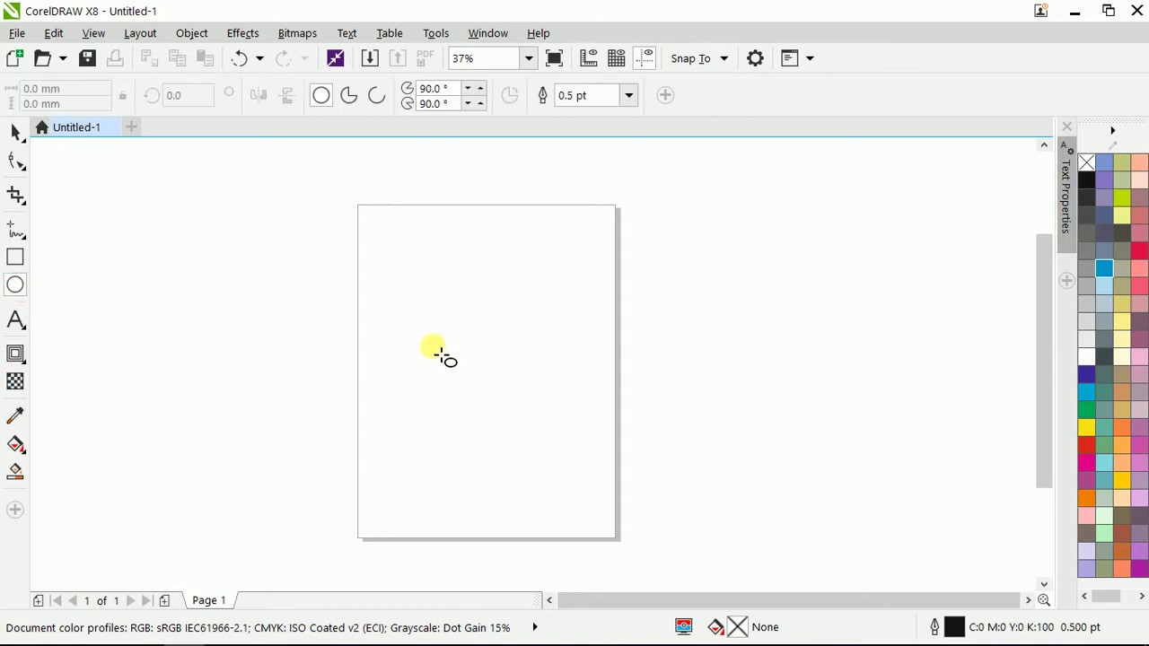
drag(439, 314, 523, 411)
scroll(510, 368, up, 2)
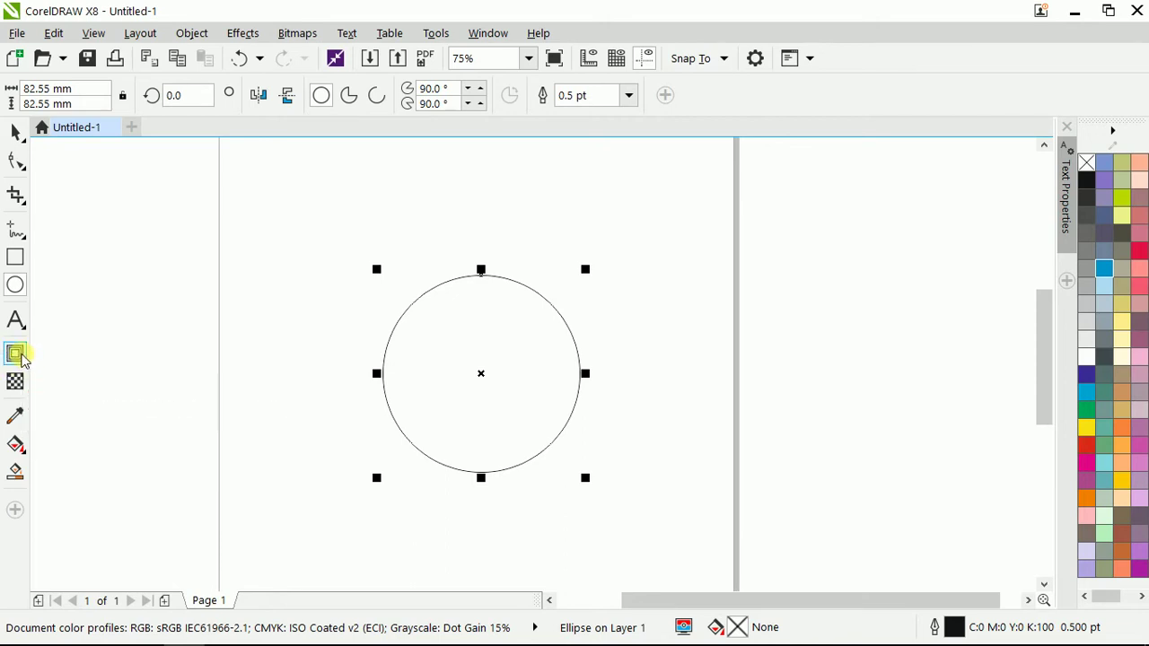
Apply the Flow Inward contour preset to the circle, and switch it to Flow Outward.
click(15, 355)
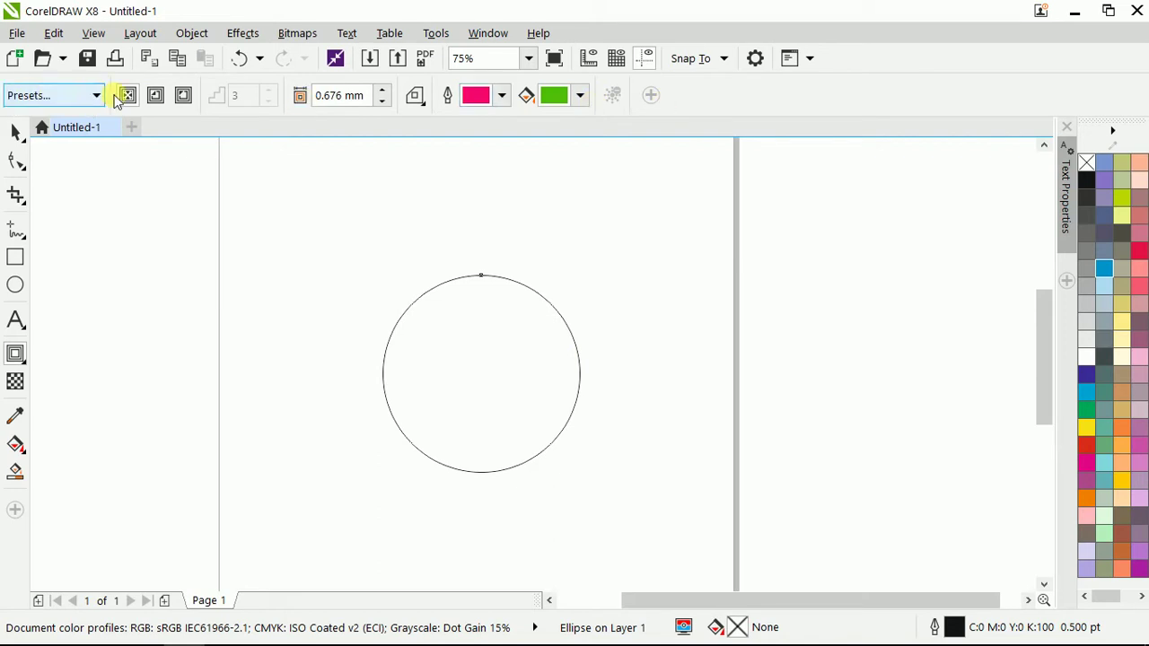
click(75, 97)
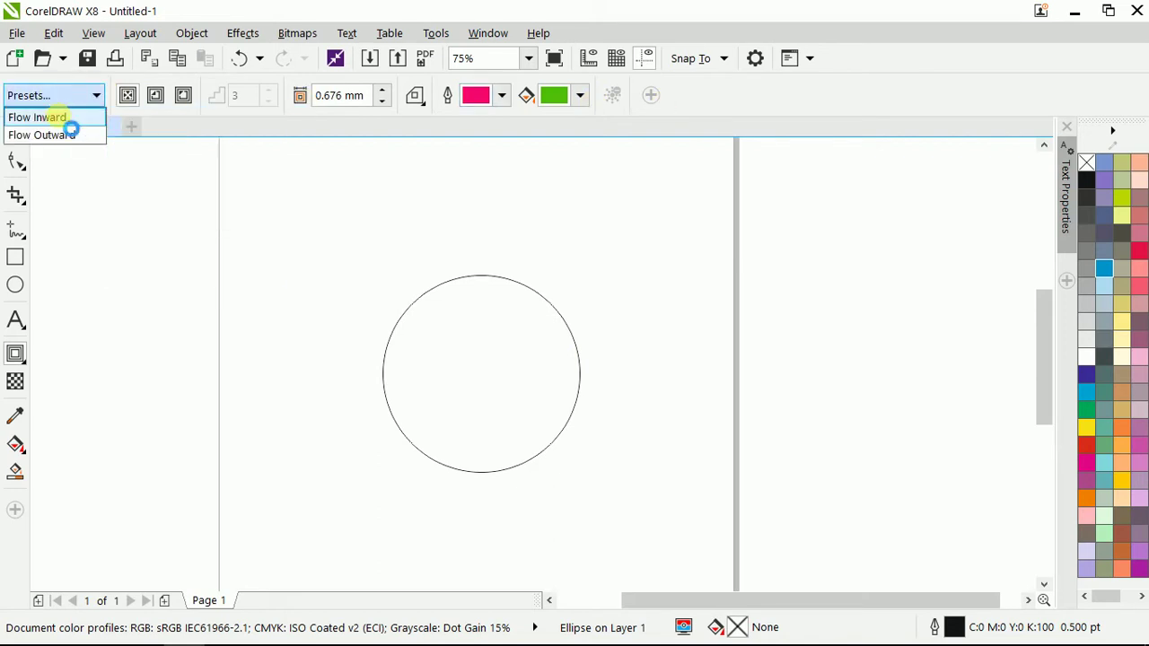
click(61, 118)
click(68, 99)
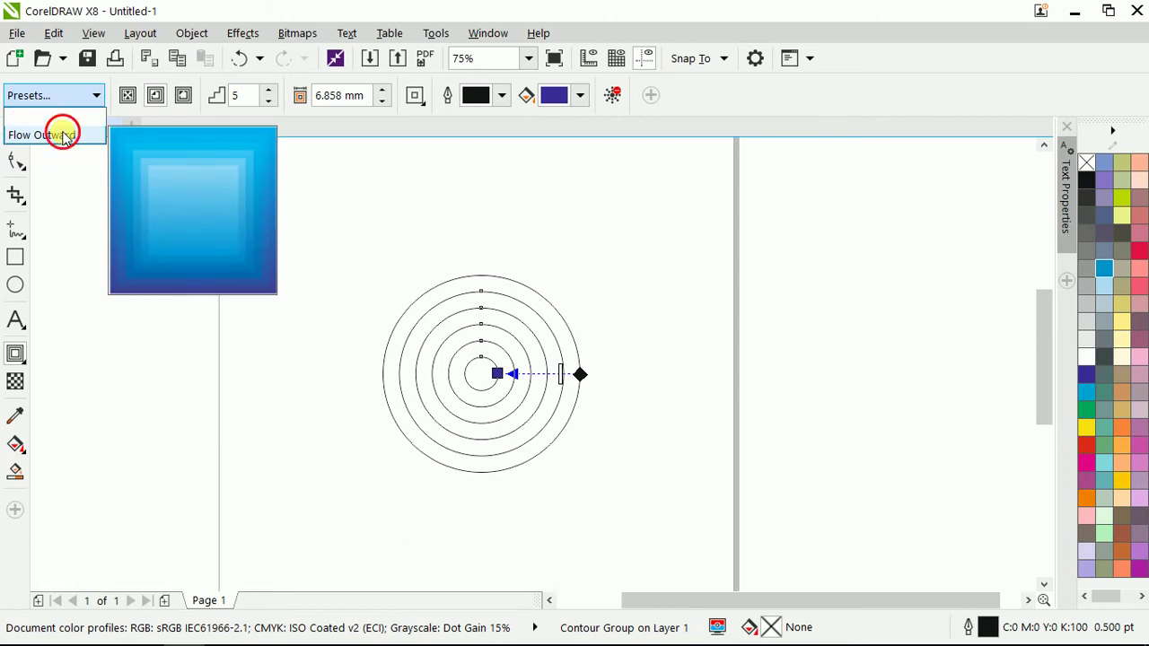
click(61, 131)
Compare the Flow Inward and Flow Outward contour presets on the circle, ending with Flow Inward.
click(72, 96)
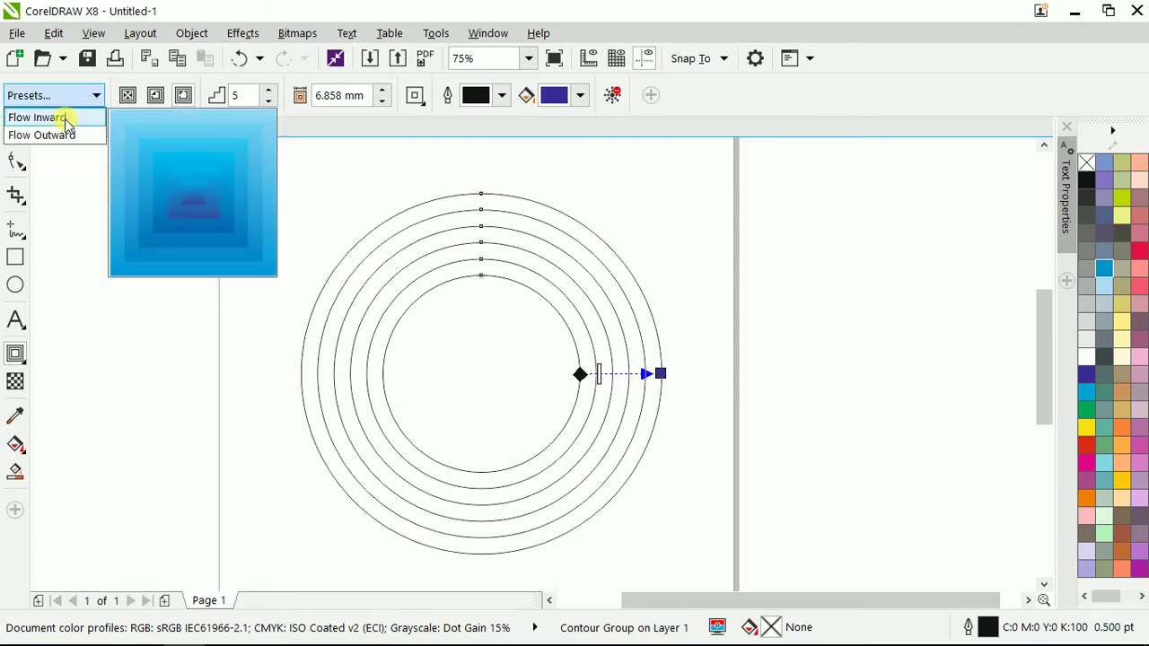
click(61, 117)
click(72, 96)
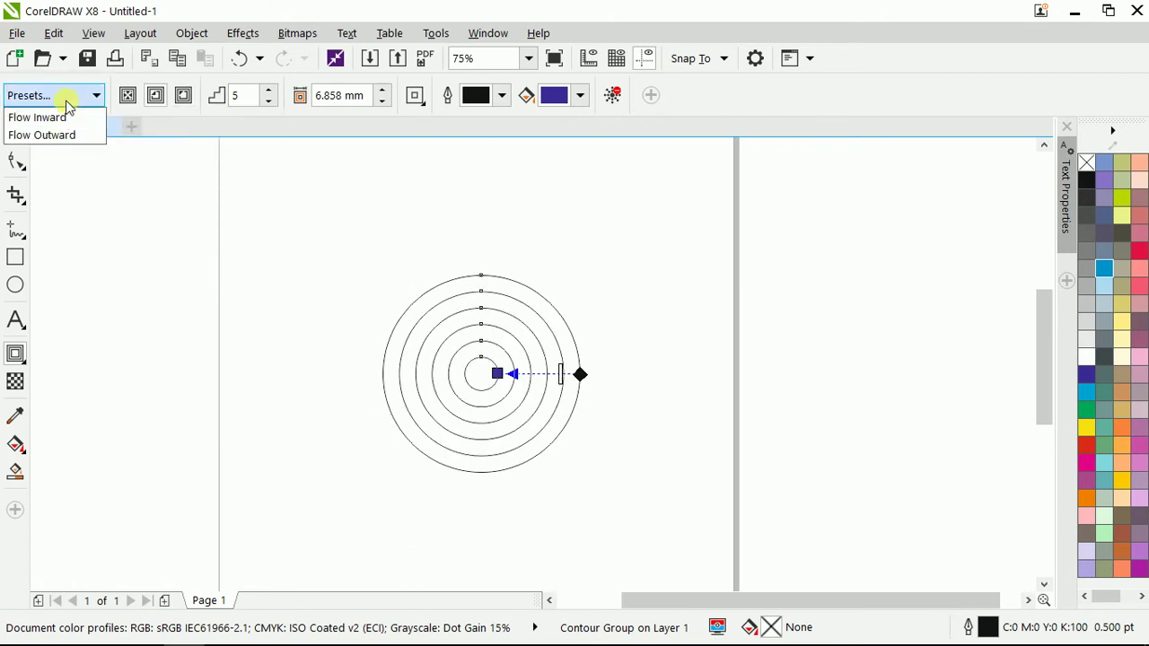
click(58, 135)
click(72, 95)
click(65, 118)
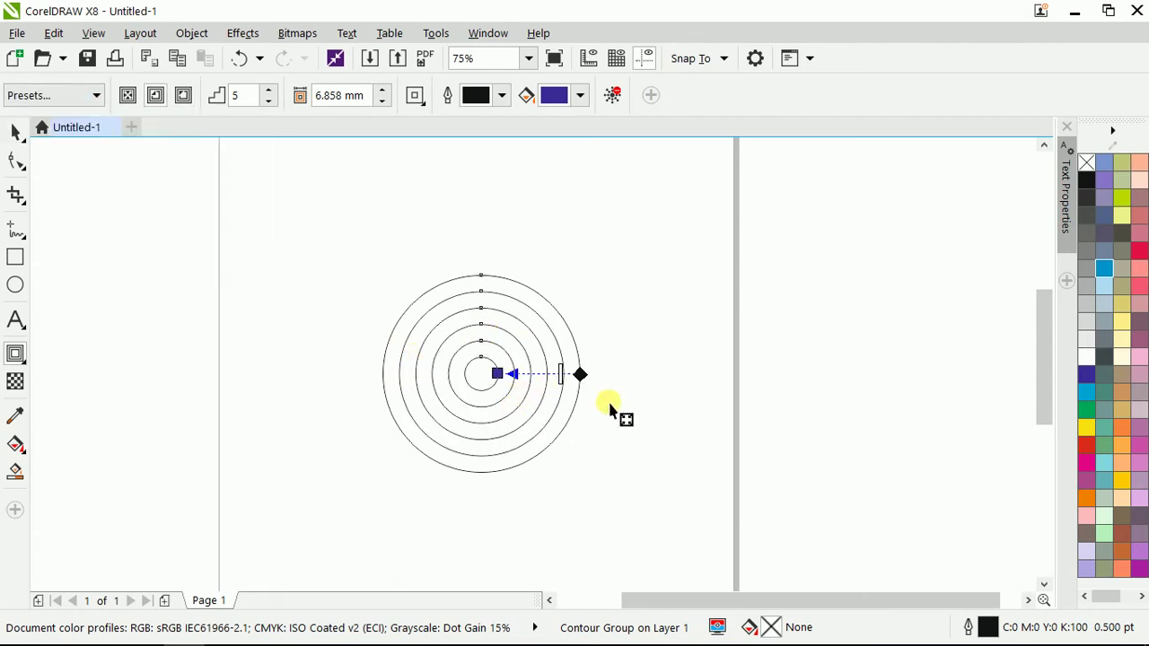
Fill the contoured circle with blue (C:100 M:20 Y:0 K:0) and try to move the contour's end handle outward.
click(1105, 268)
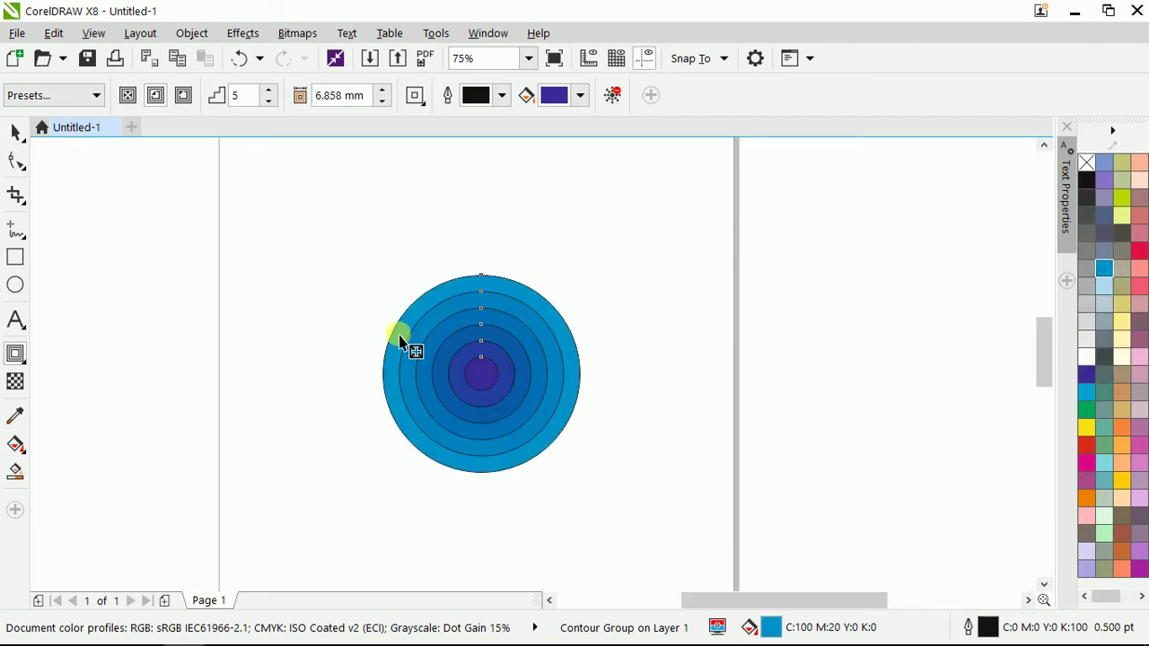
scroll(399, 341, up, 2)
click(88, 96)
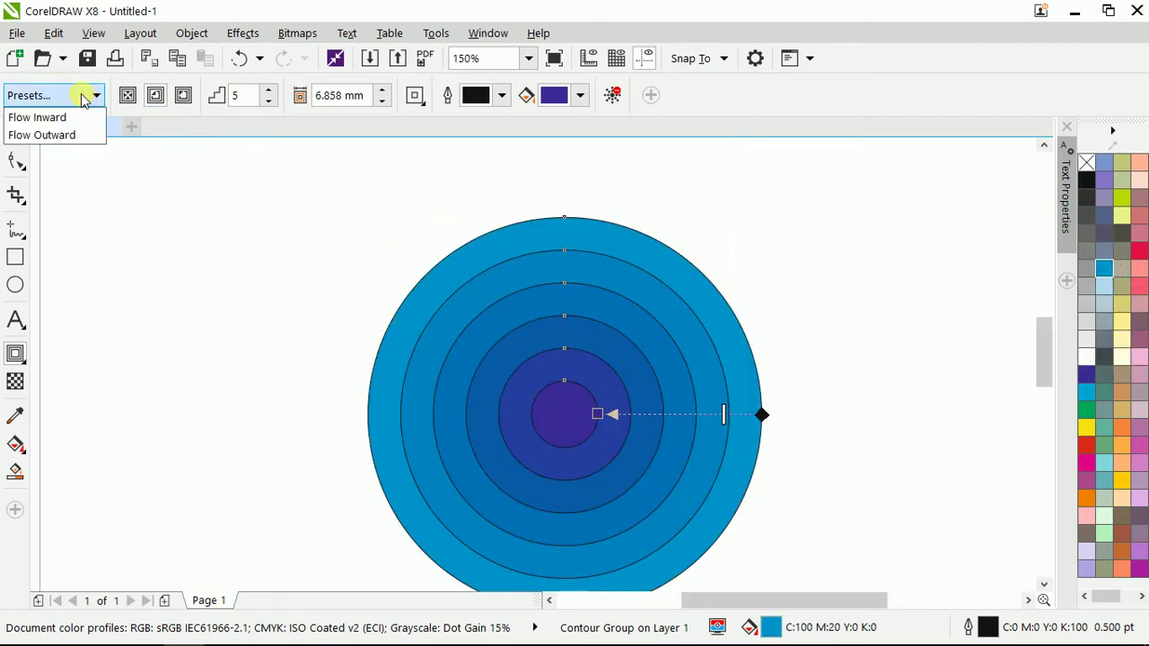
scroll(500, 264, down, 2)
scroll(505, 281, up, 2)
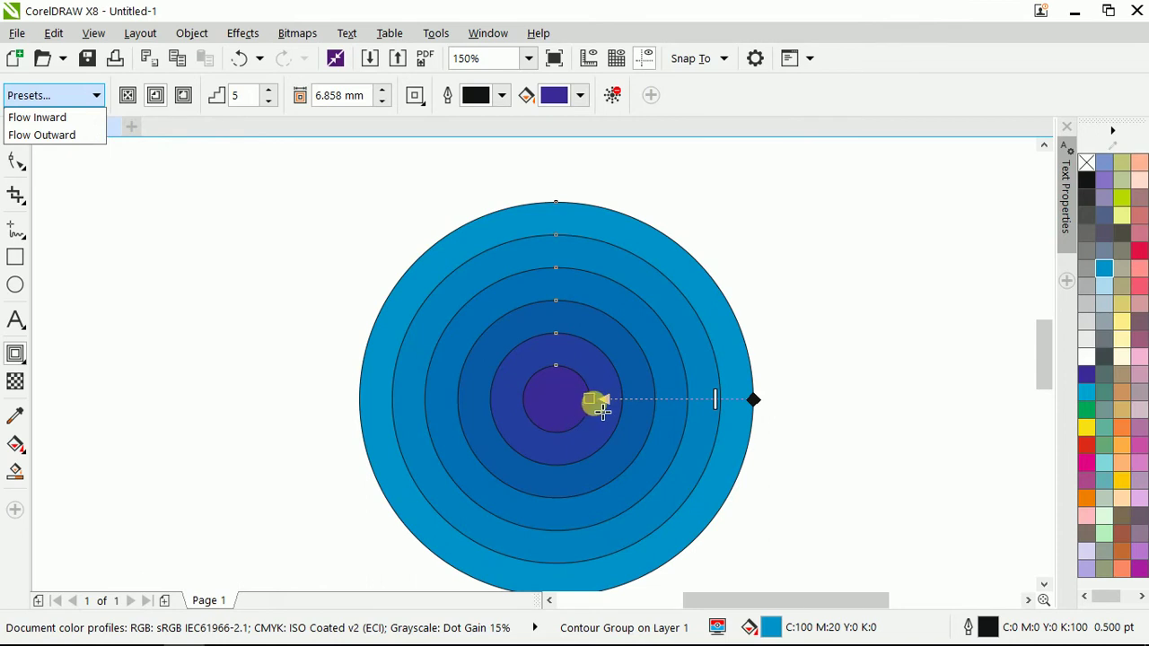
drag(602, 408, 889, 304)
Undo the fill and all contour preset changes, back to the plain circle.
scroll(663, 272, down, 2)
key(ctrl+z)
key(ctrl+z)
key(ctrl+z)
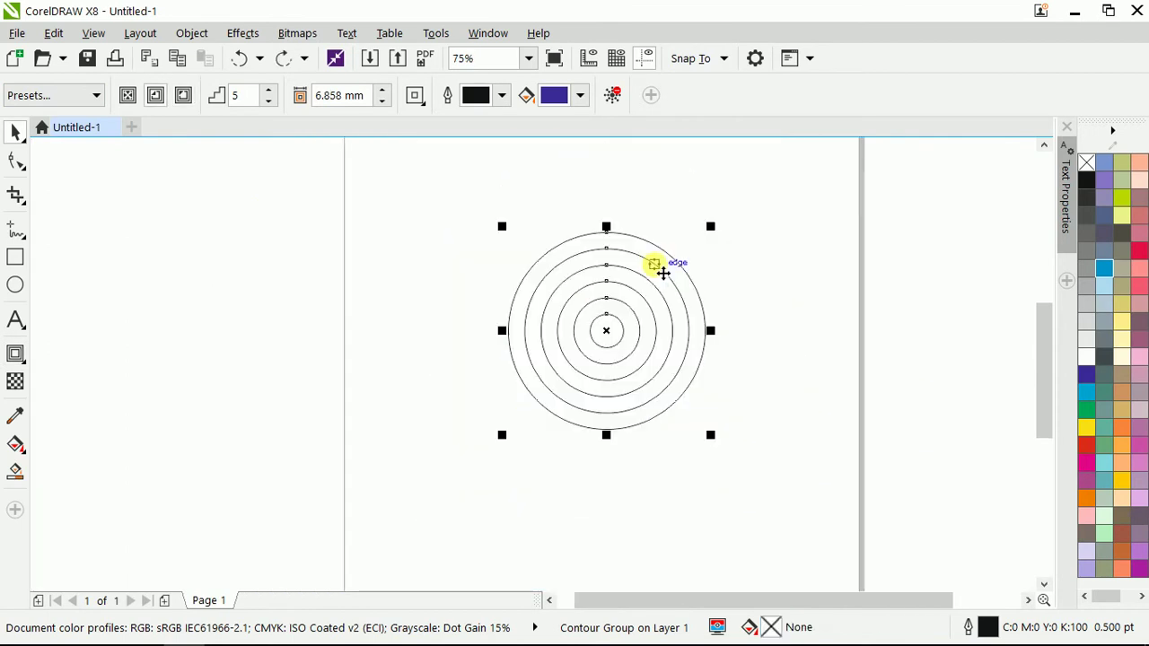
key(ctrl+z)
key(ctrl+z)
key(ctrl+z)
scroll(645, 296, up, 2)
scroll(537, 269, down, 2)
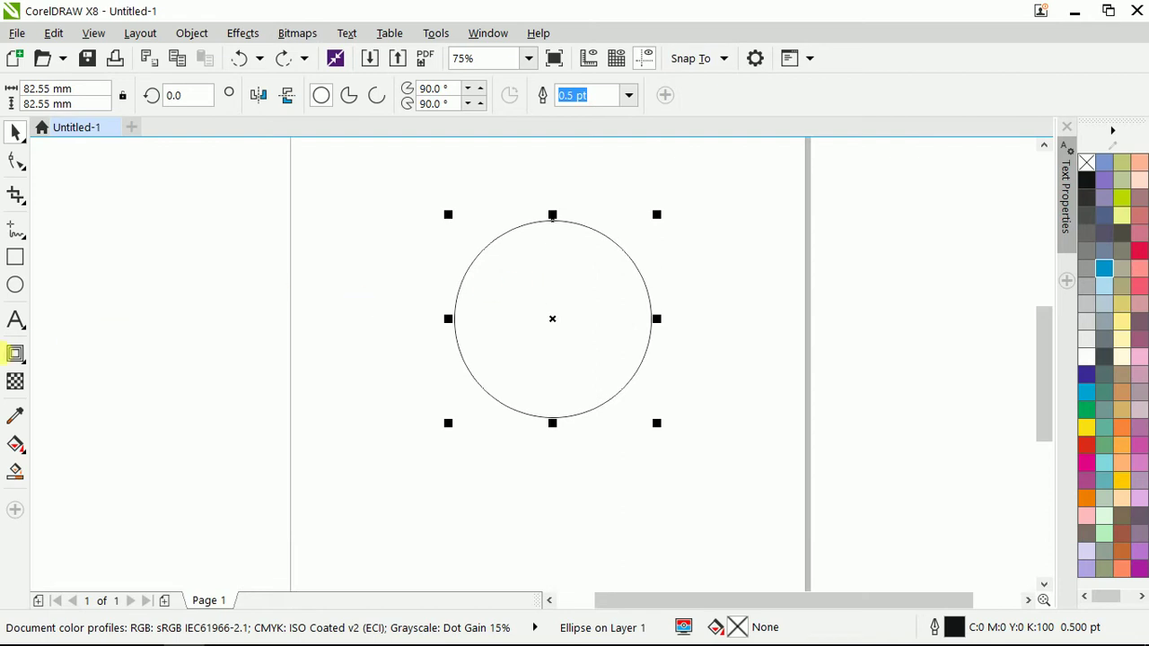
Create an inward contour from the circle's upper edge with the Contour tool, using 3 steps and an offset of about 2.47 mm.
click(13, 355)
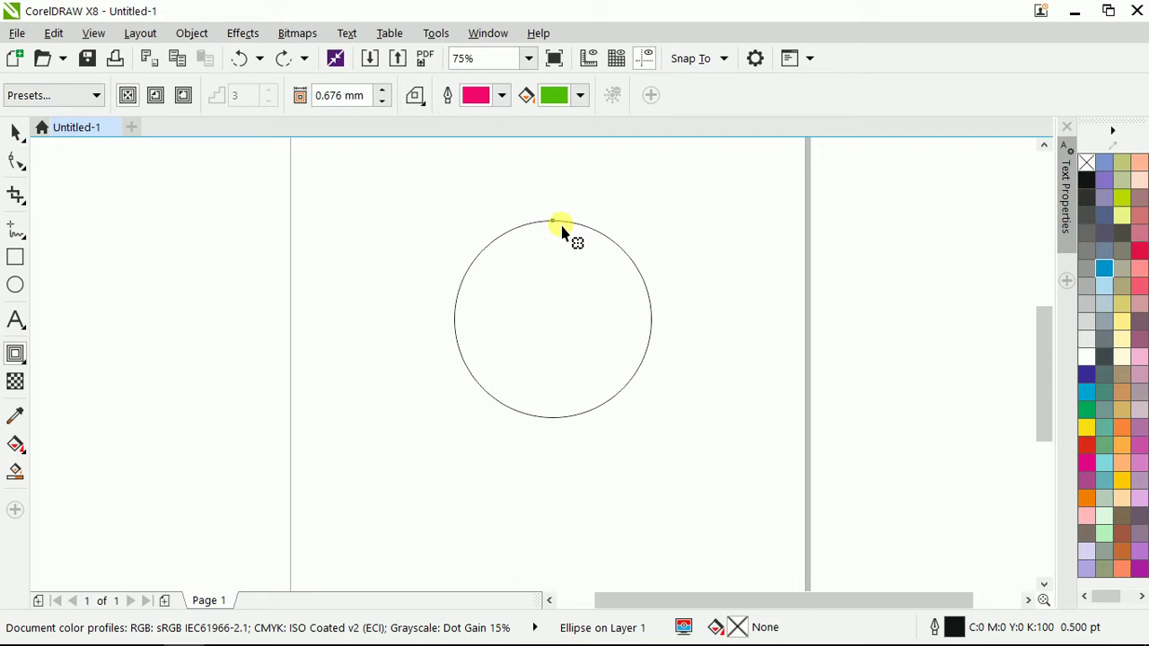
mouse_move(556, 225)
mouse_down()
mouse_move(549, 350)
mouse_move(579, 241)
mouse_move(554, 235)
mouse_up()
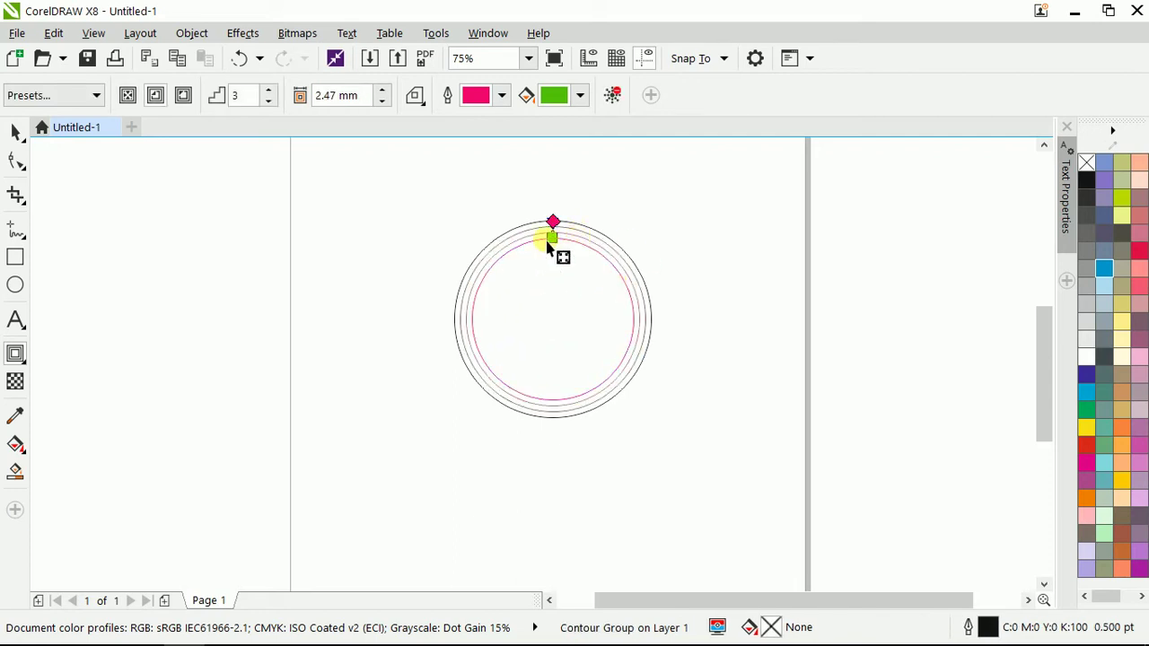
scroll(547, 241, up, 2)
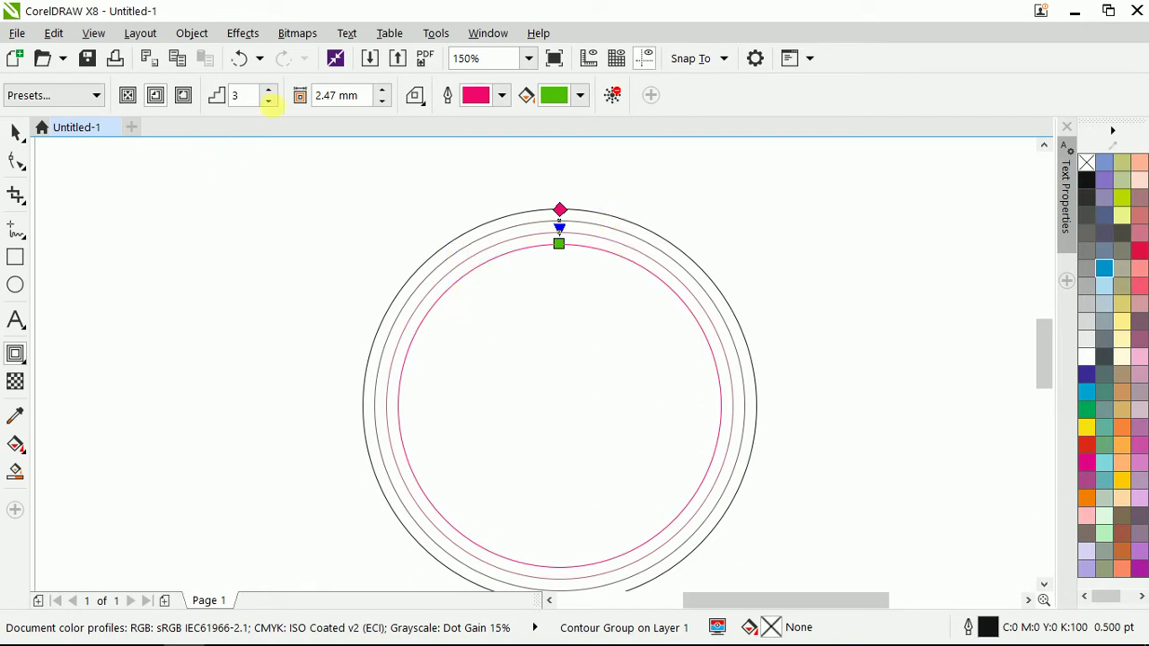
Try the contour directions to center and inside, and set the circle's contour to outside.
click(129, 96)
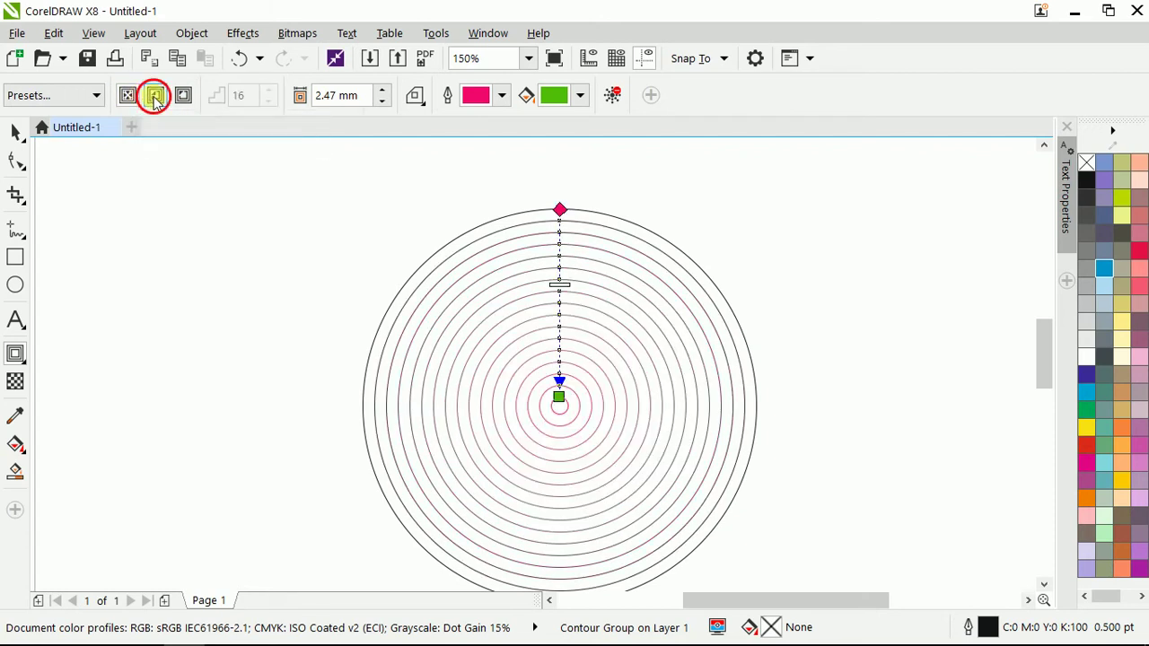
click(154, 96)
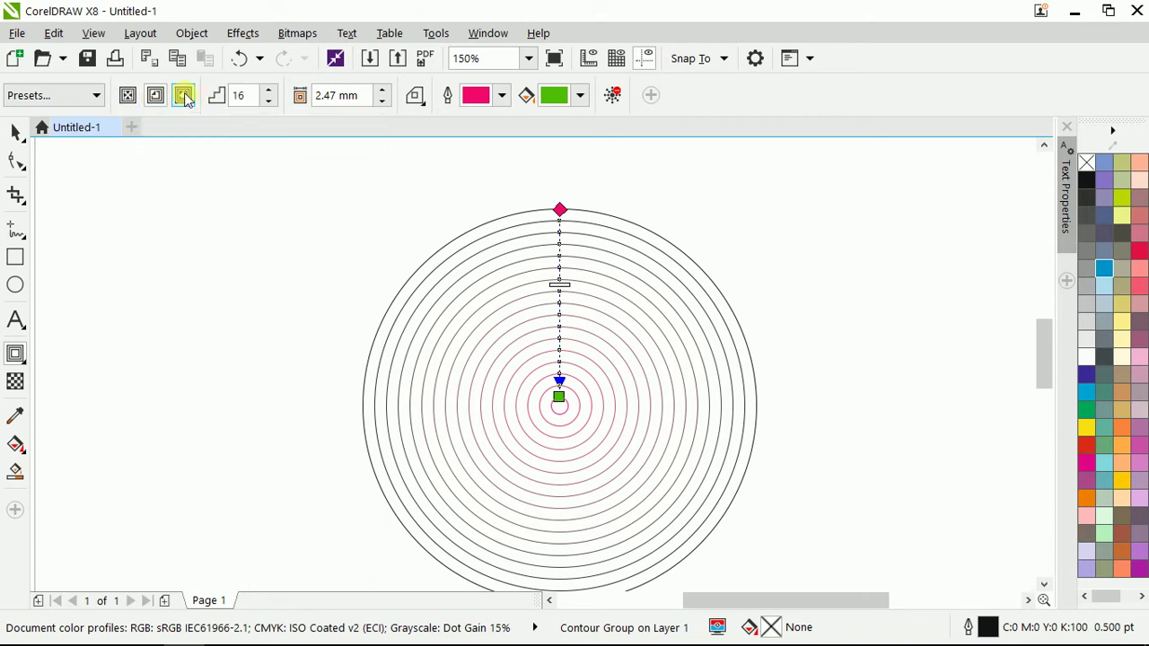
click(184, 96)
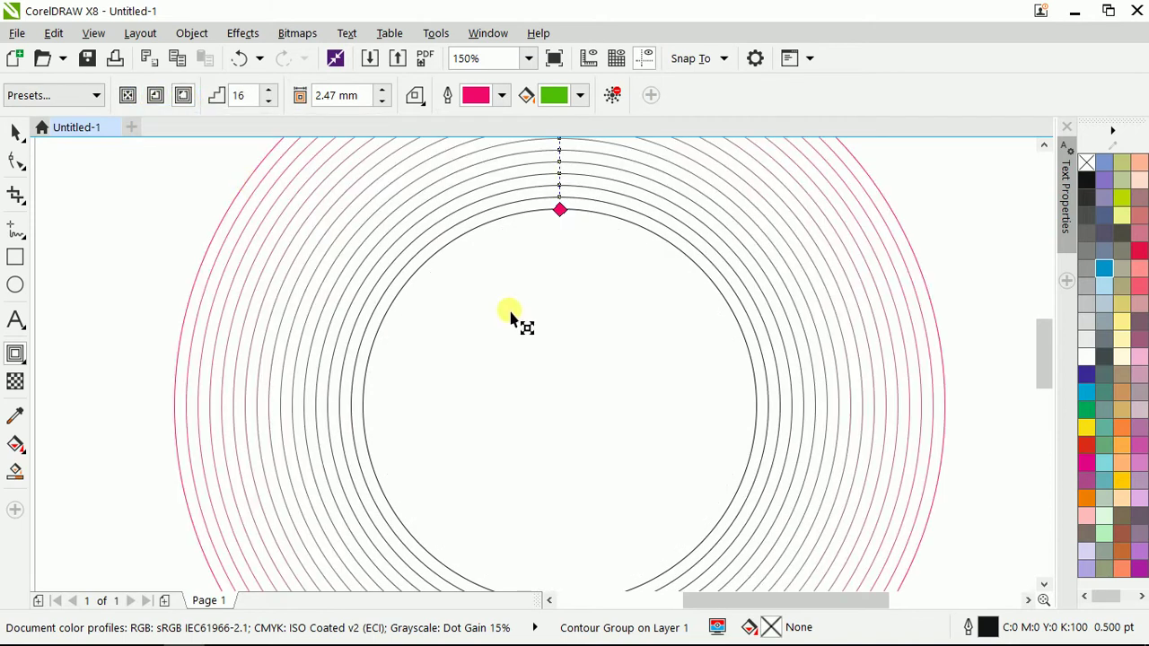
Set the number of contour steps to 6.
scroll(427, 285, down, 1)
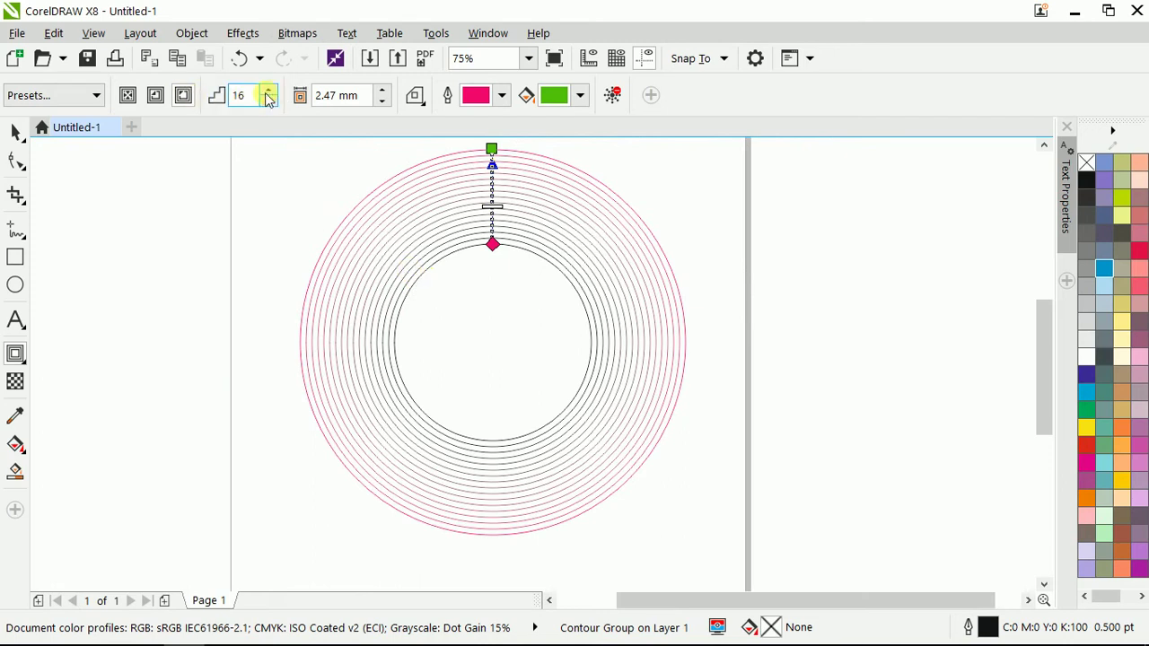
scroll(514, 145, up, 1)
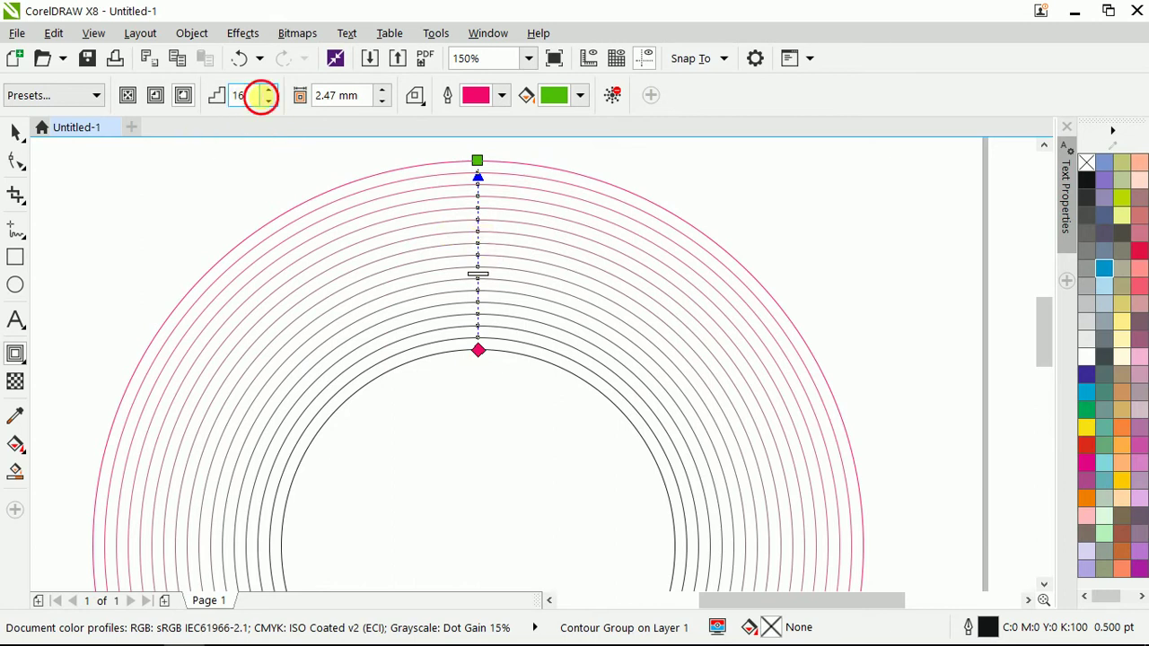
click(259, 96)
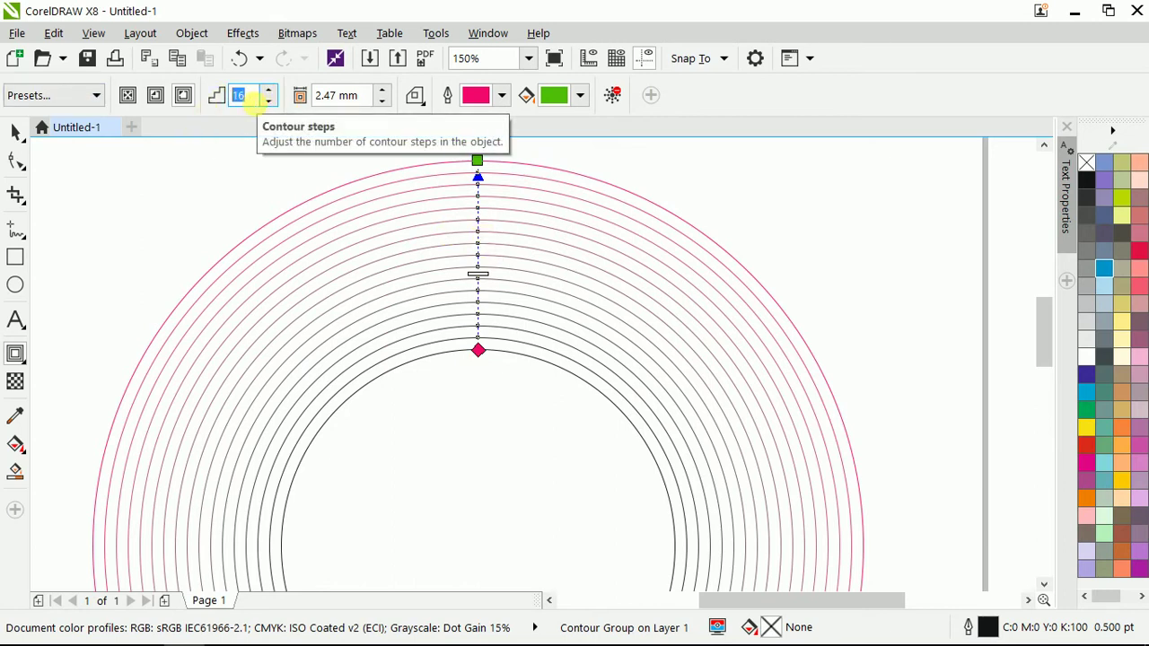
text(6)
key(Return)
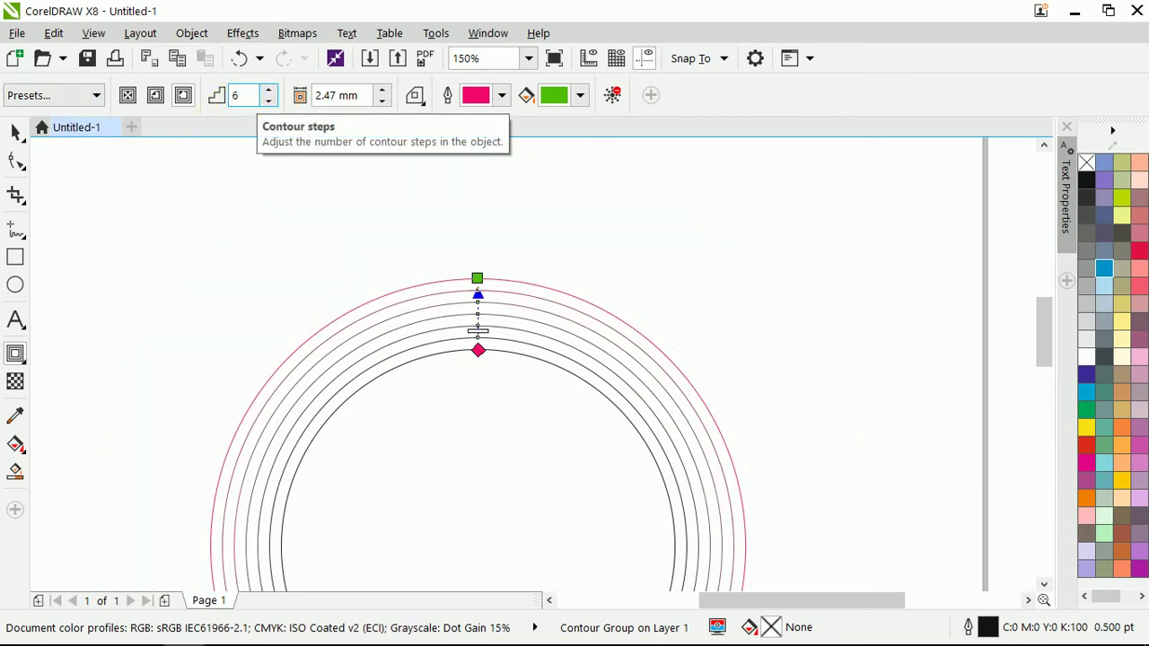
Increase the number of contour steps on the circle to 13.
click(269, 91)
click(268, 91)
click(268, 90)
click(268, 90)
click(268, 91)
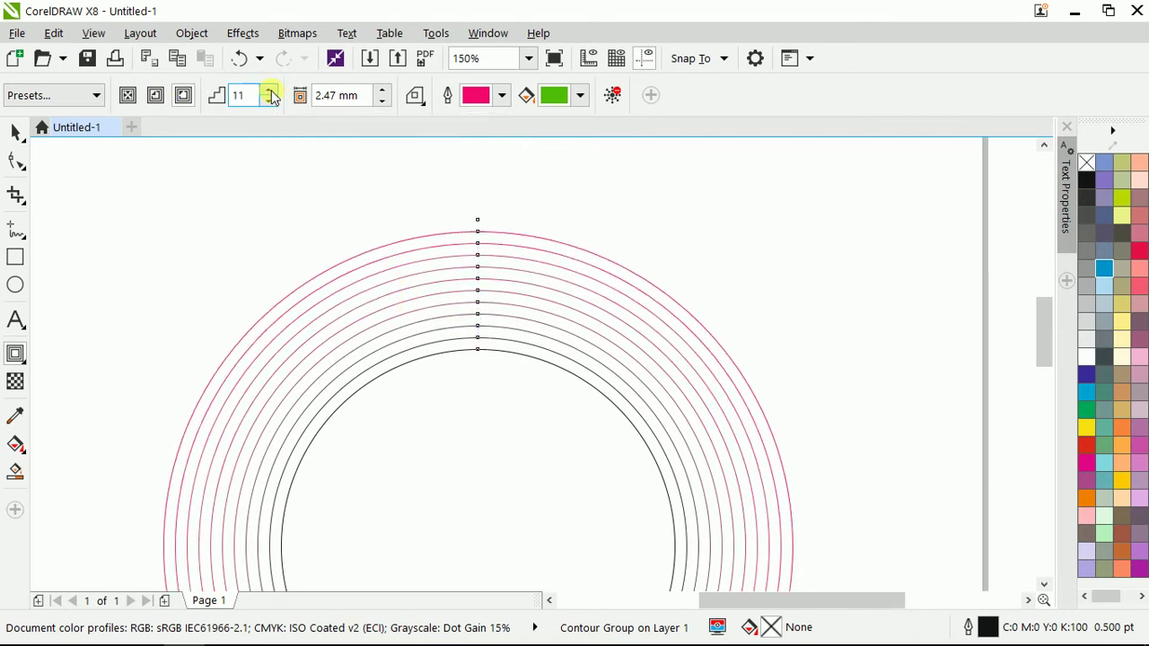
click(268, 91)
click(269, 91)
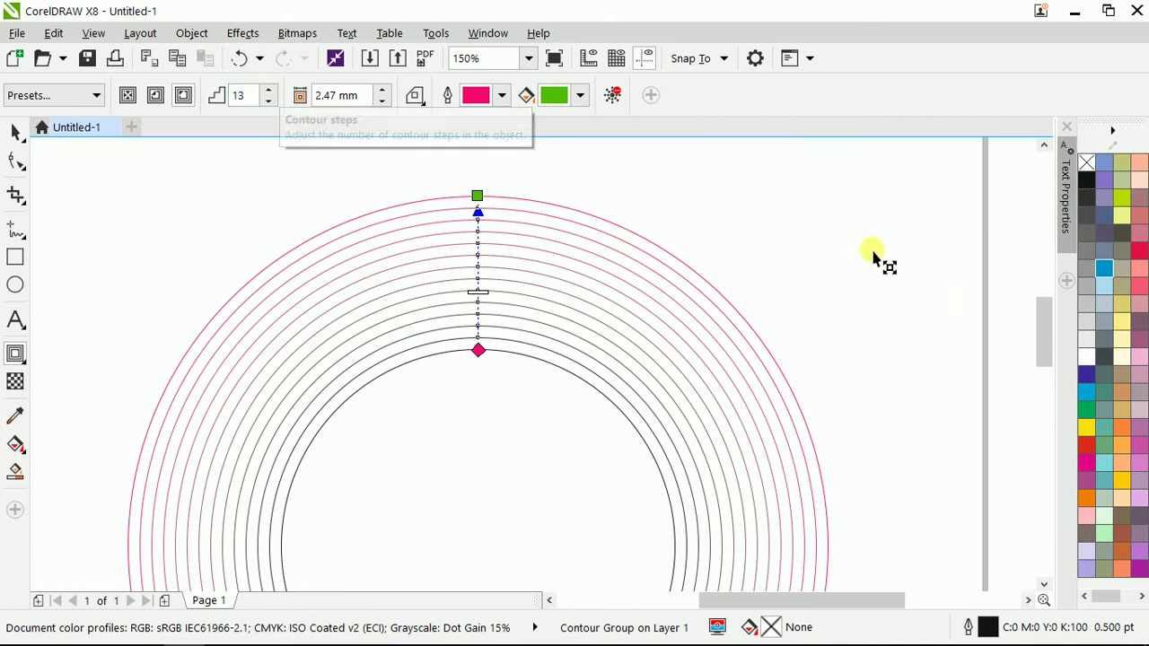
Fill the contoured circle with Moon Green (C:20 M:0 Y:60 K:0) and remove its outline.
click(1121, 218)
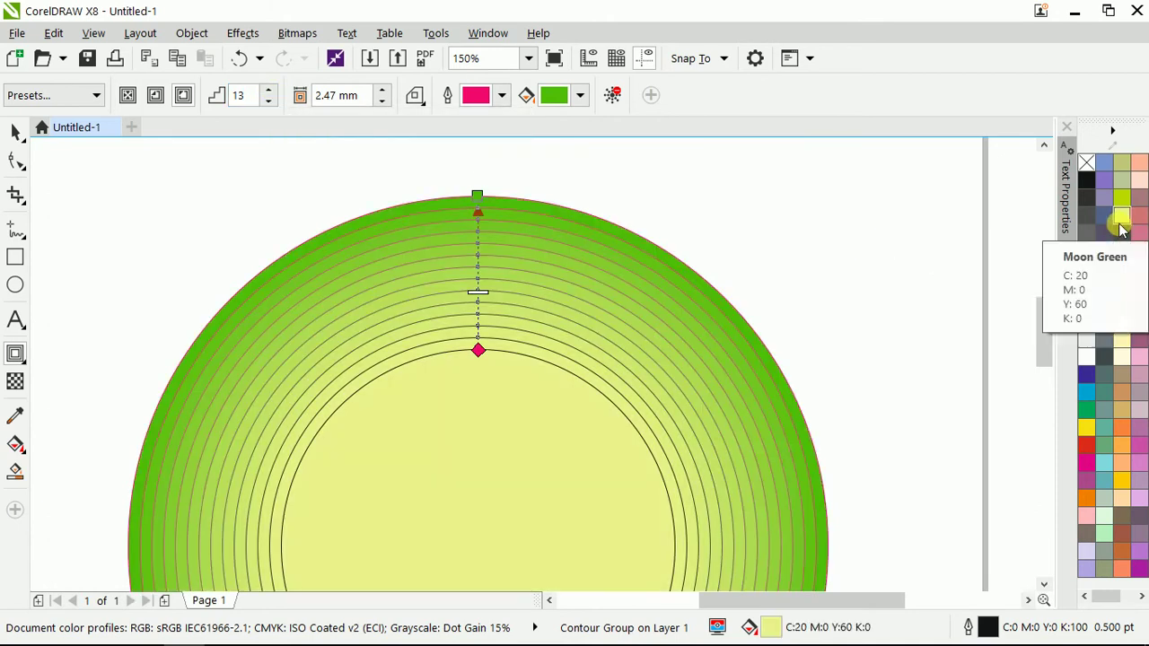
right_click(1087, 161)
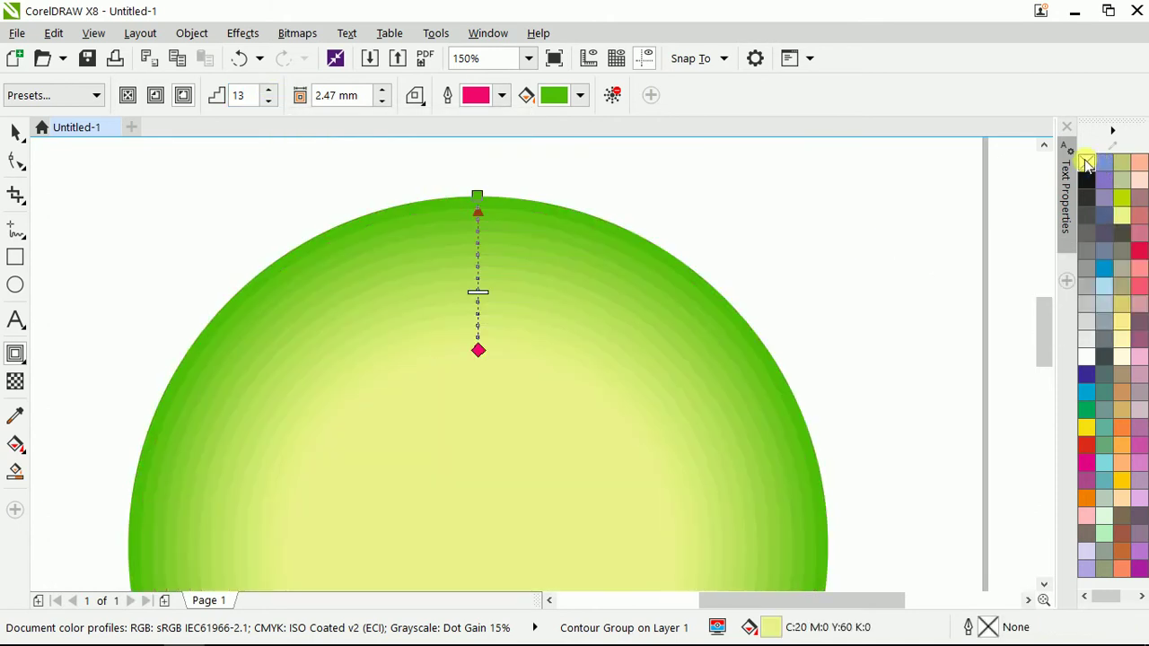
scroll(394, 211, down, 1)
scroll(394, 211, up, 1)
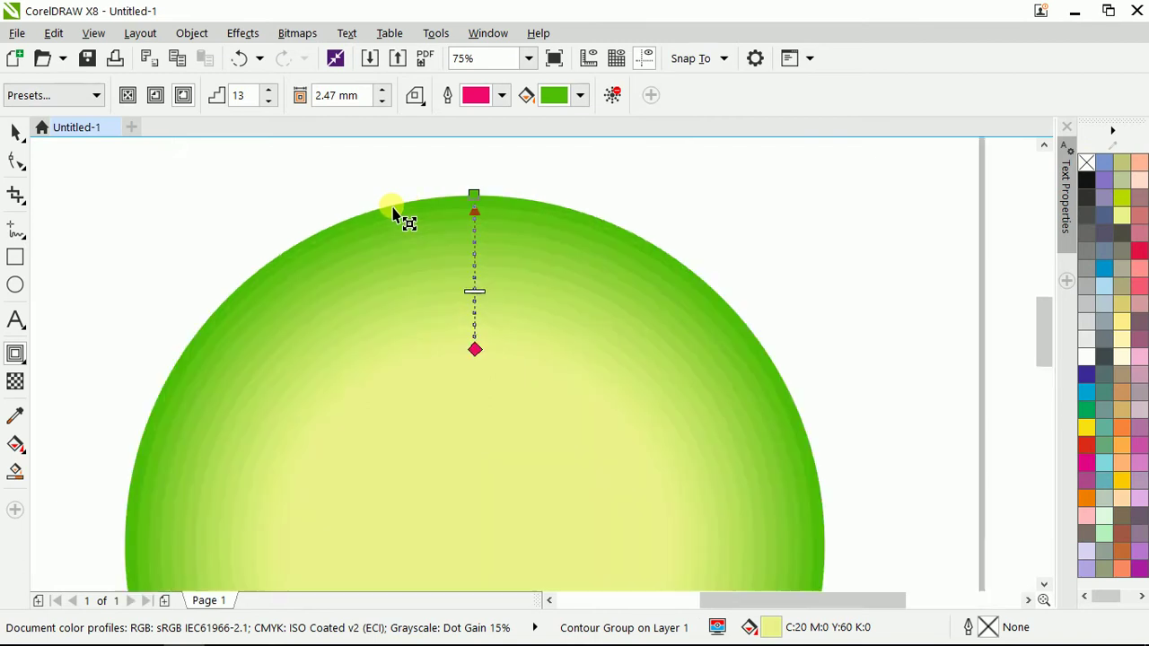
Widen the contour outward on the canvas to an offset of about 4.179 mm.
scroll(394, 211, down, 1)
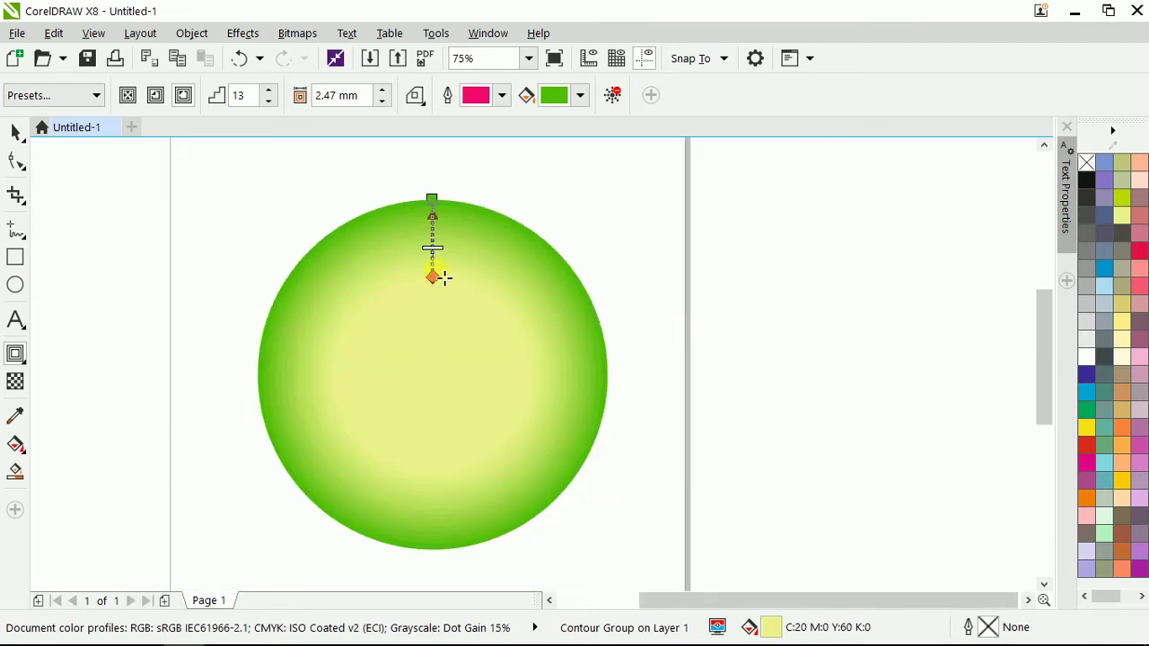
drag(433, 248, 449, 160)
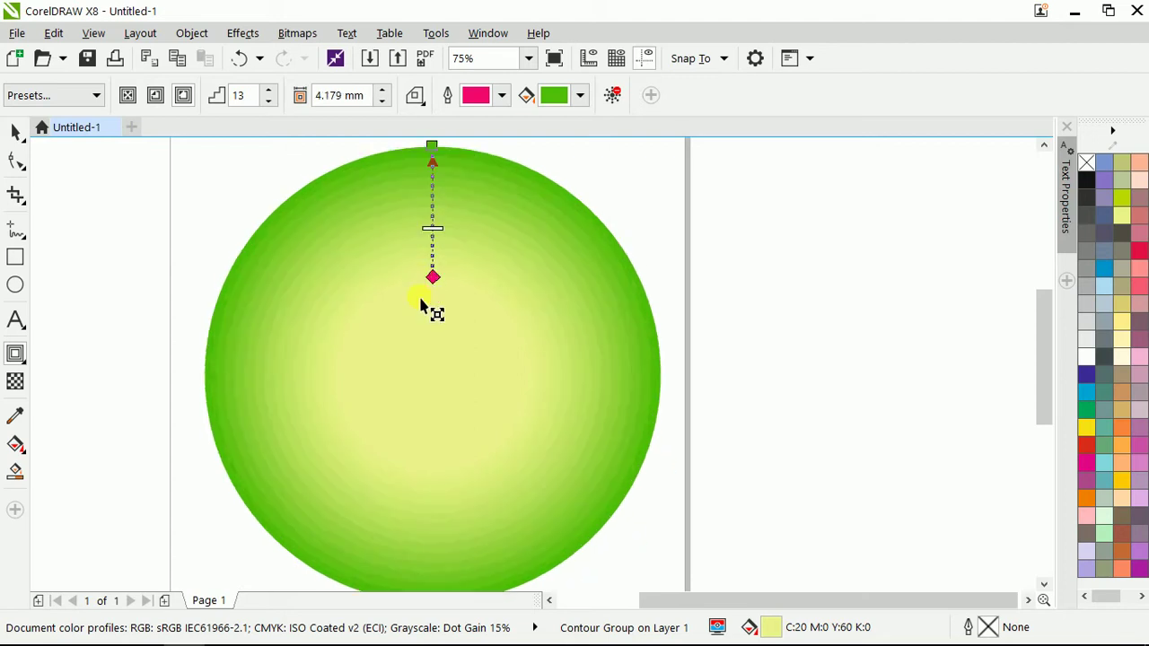
scroll(428, 292, down, 2)
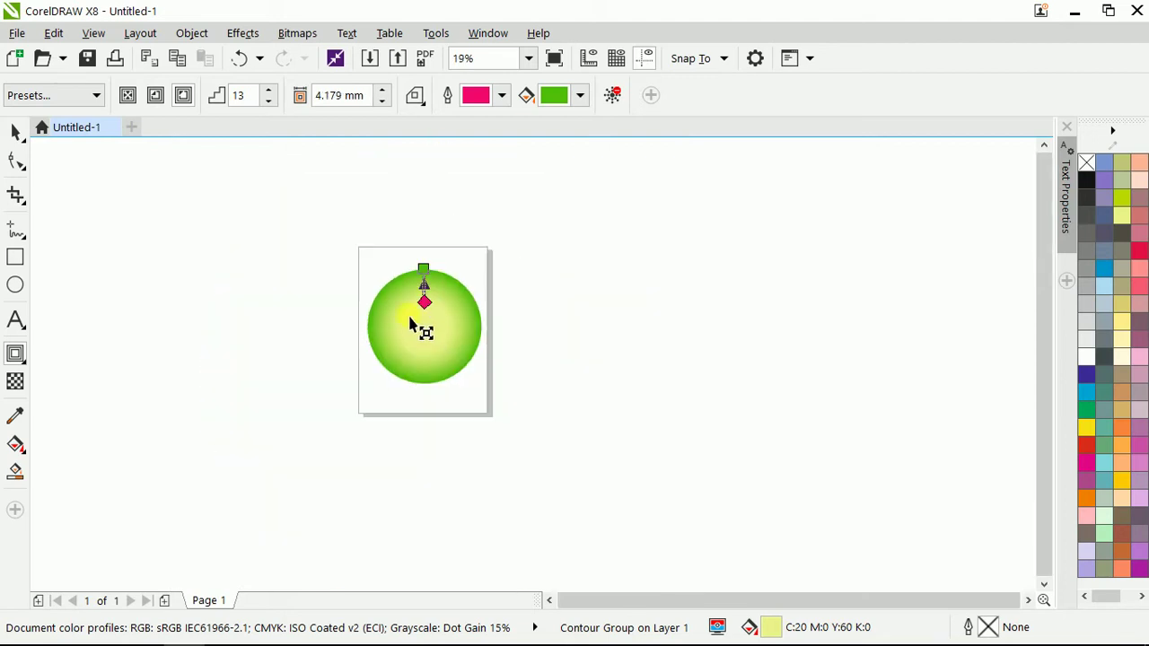
Examine the colour bands of the circle's contour at several zoom levels.
scroll(423, 329, up, 1)
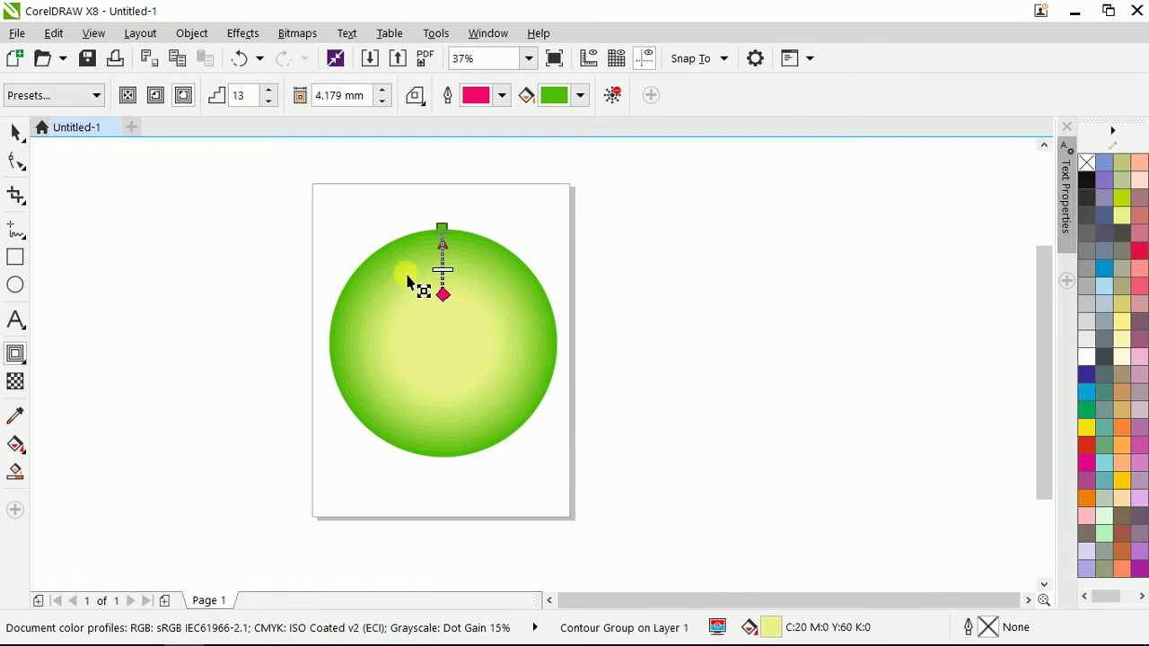
scroll(441, 232, up, 1)
scroll(465, 229, down, 1)
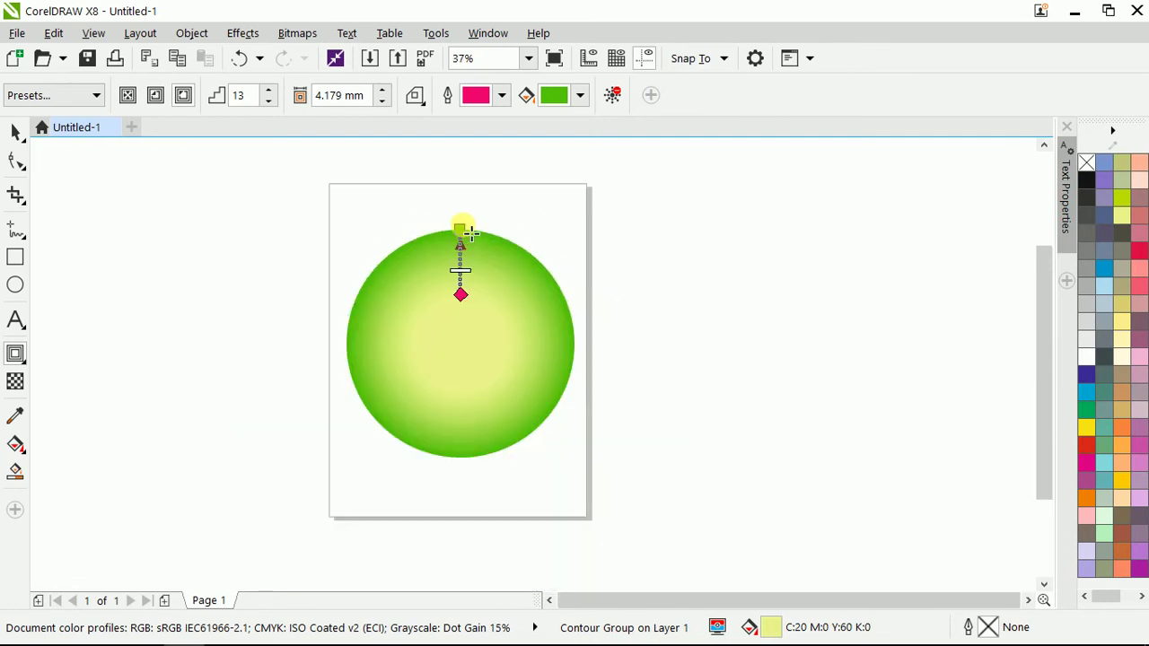
scroll(463, 235, up, 1)
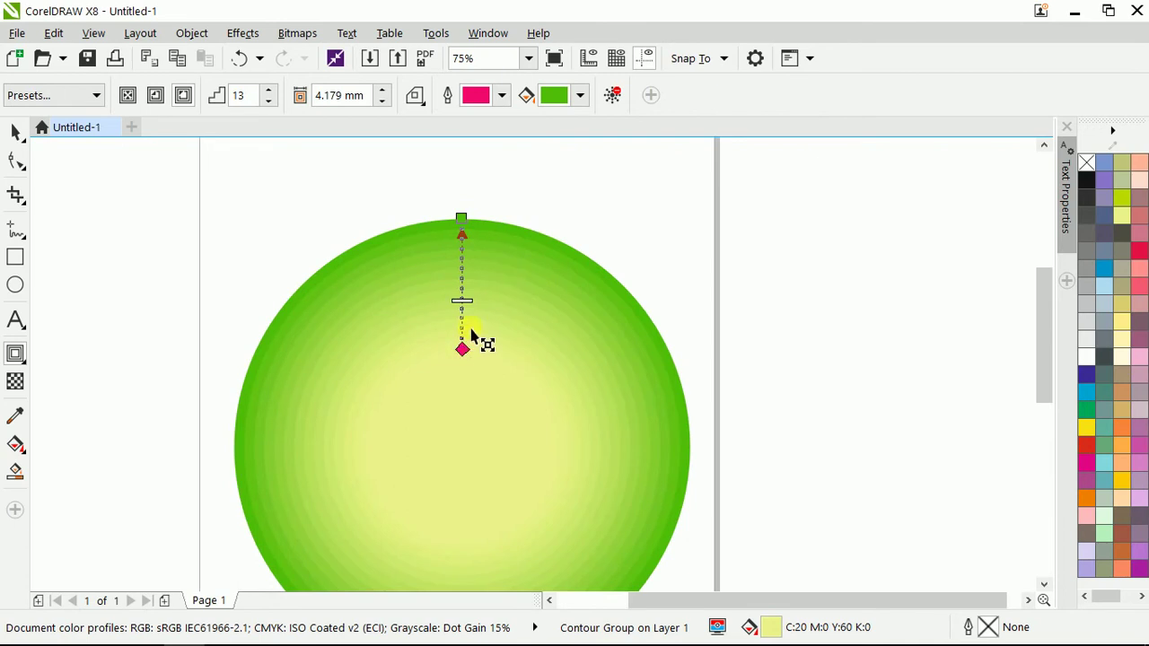
click(238, 95)
click(155, 96)
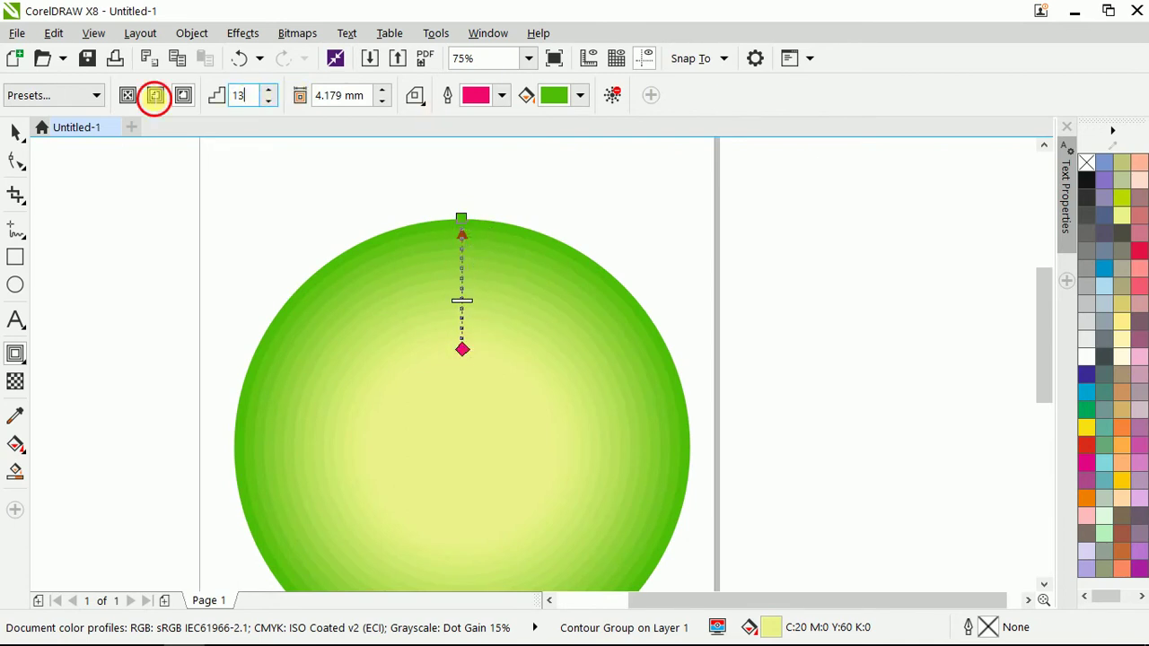
scroll(496, 278, down, 1)
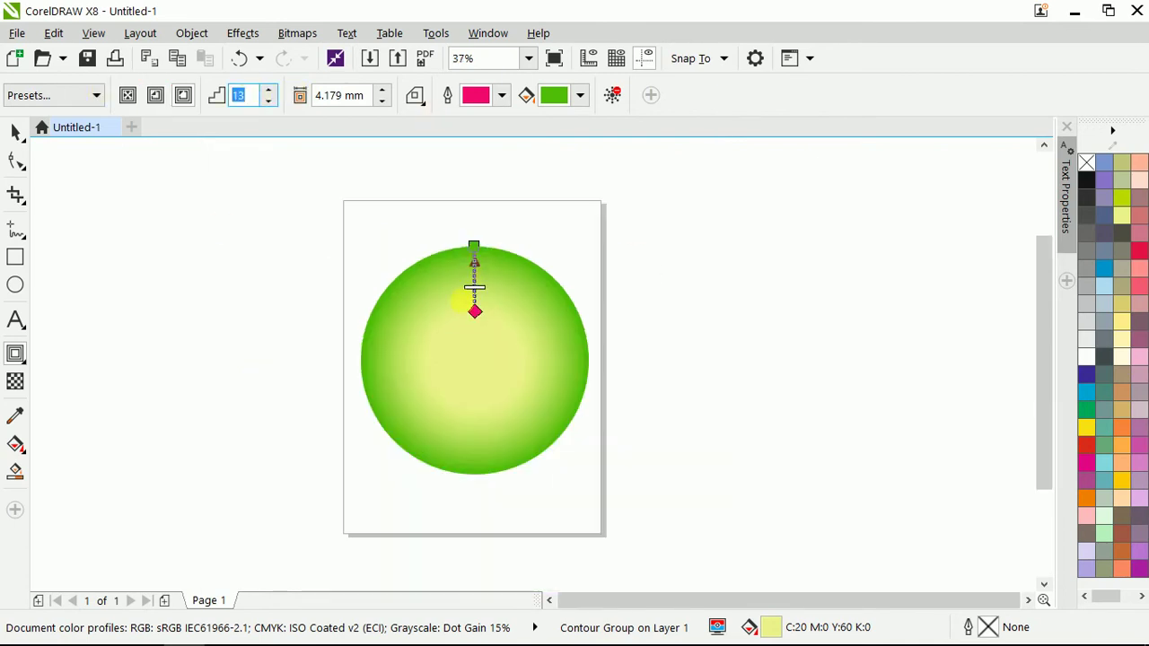
scroll(500, 346, up, 1)
click(492, 351)
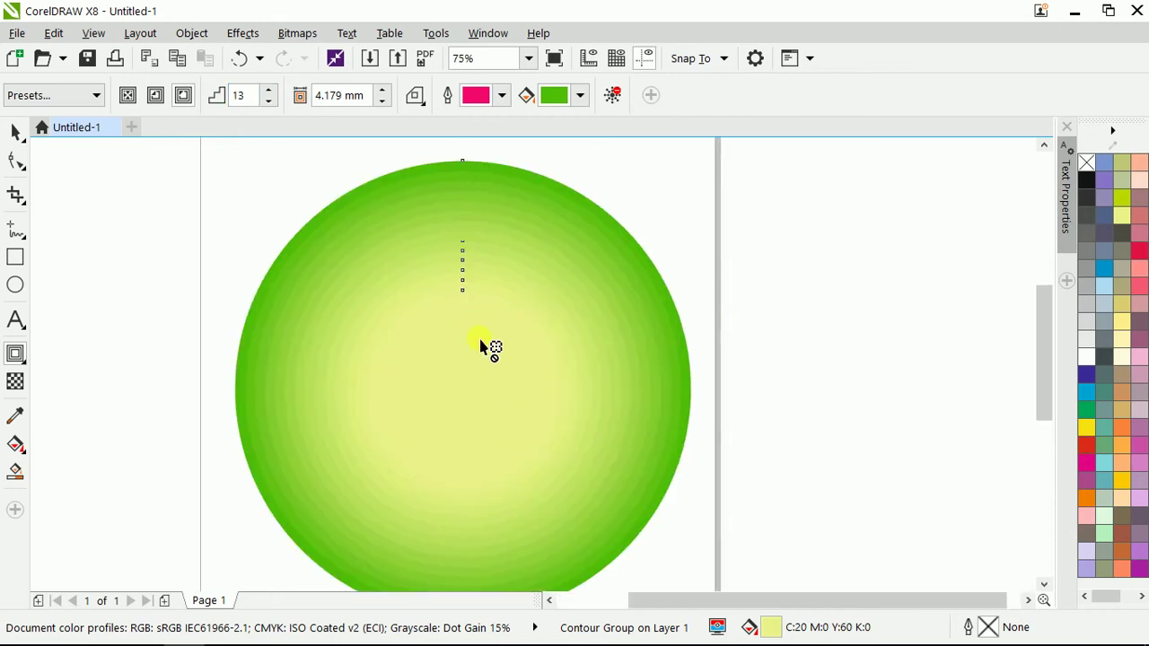
Increase the circle's contour offset to 5.179 mm and inspect the wider bands up close.
click(462, 225)
click(387, 92)
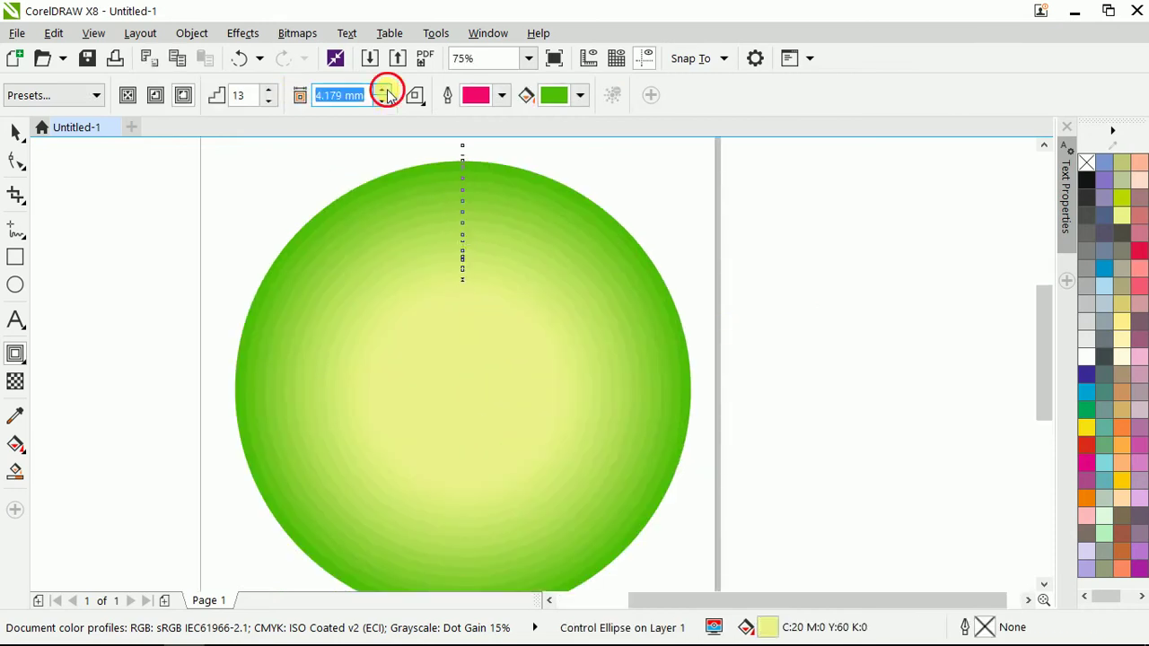
click(384, 99)
click(383, 92)
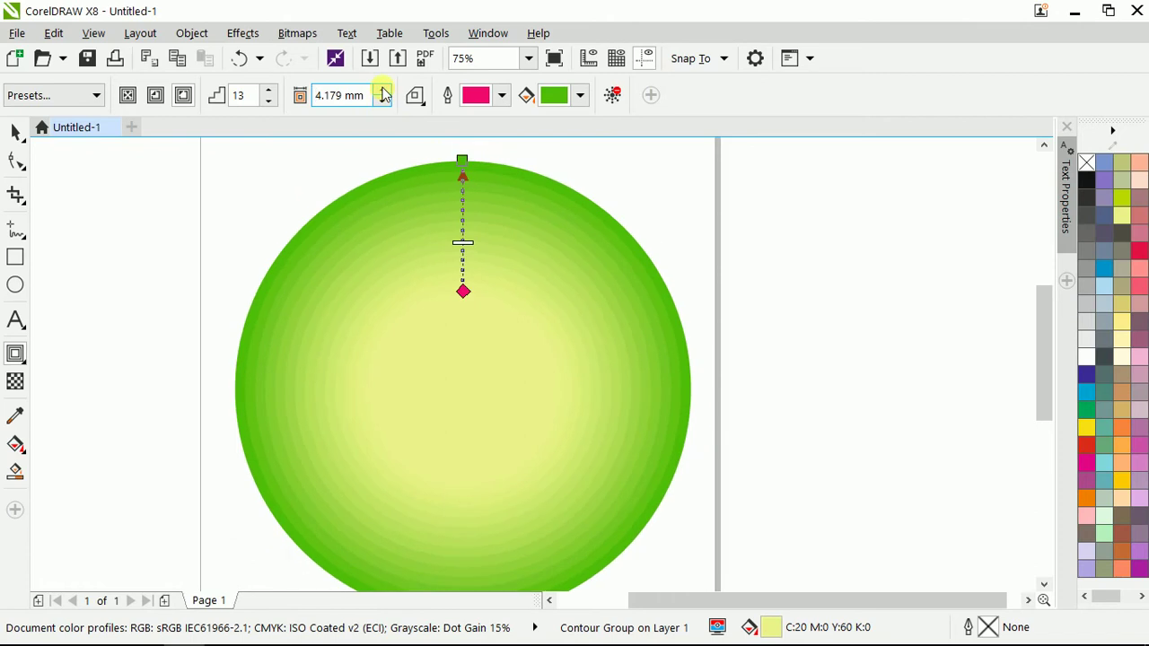
click(383, 93)
scroll(251, 270, up, 1)
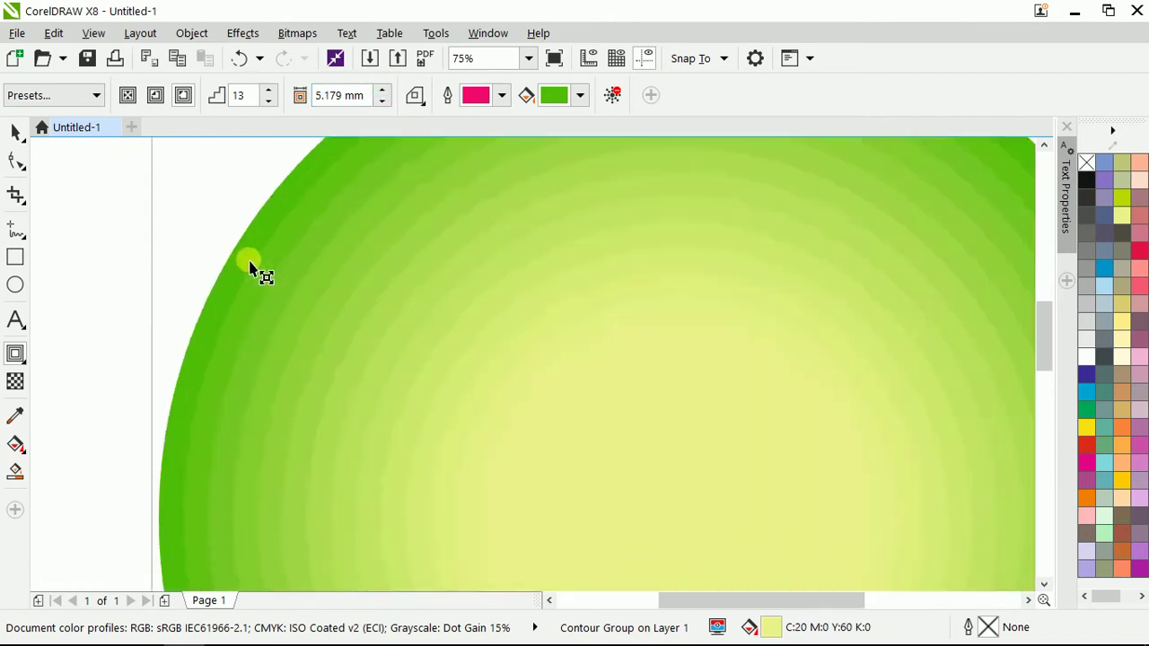
scroll(251, 270, up, 2)
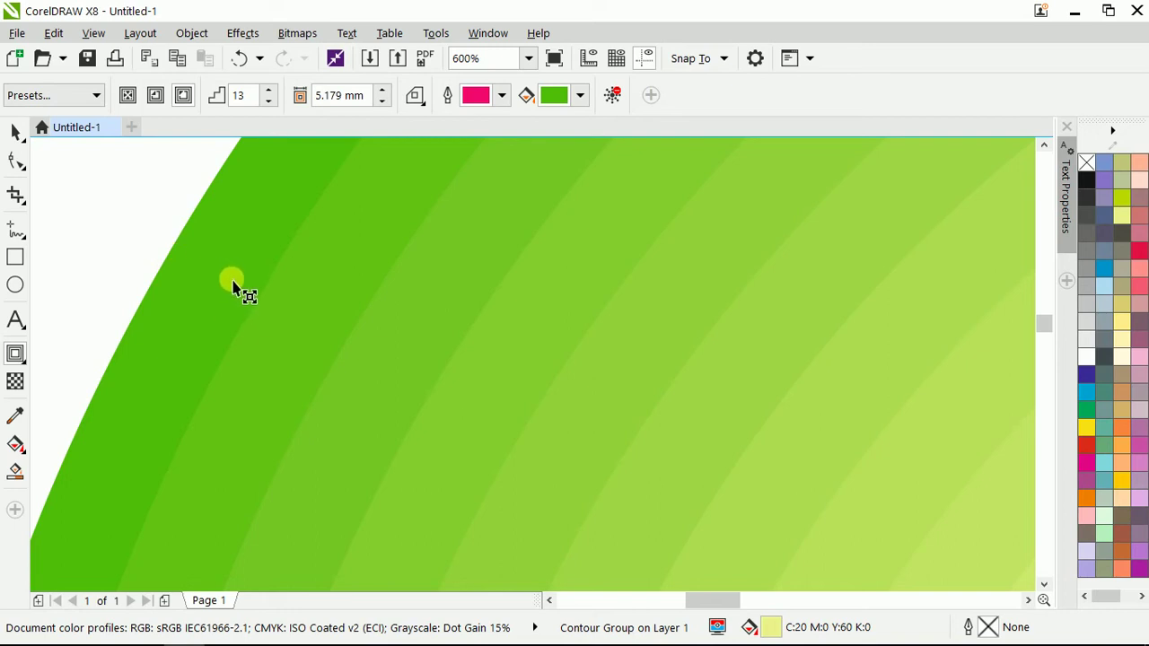
scroll(235, 290, down, 3)
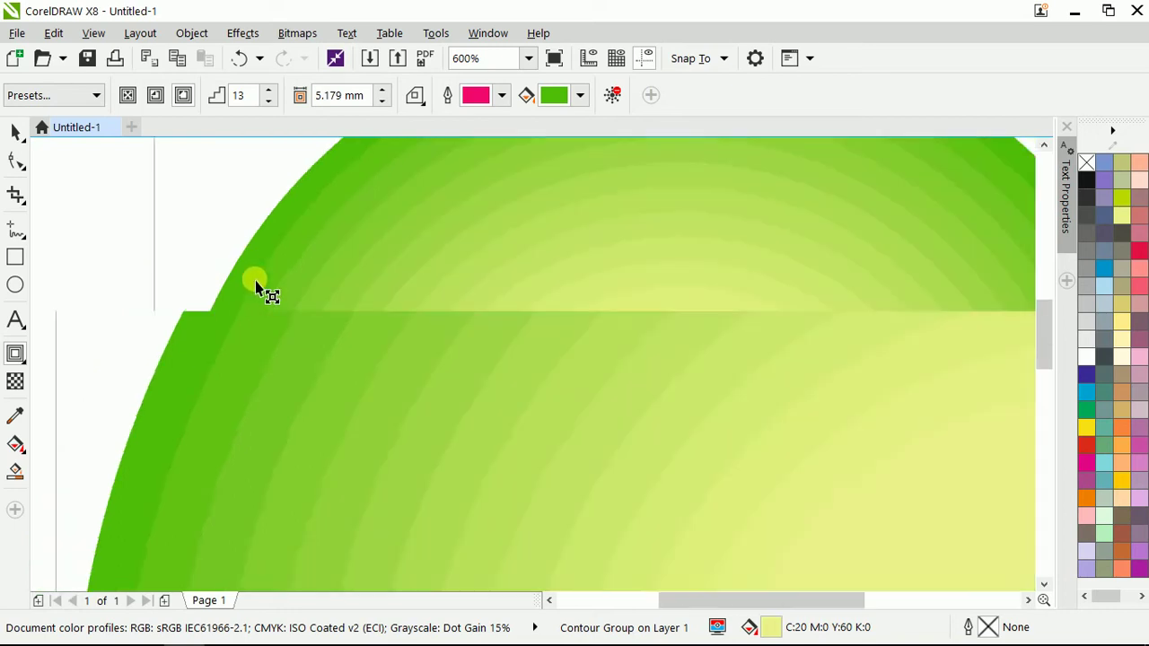
Reduce the circle's contour offset to 3.679 mm and bring it back up to 4.679 mm.
click(384, 101)
click(384, 101)
click(384, 102)
click(384, 101)
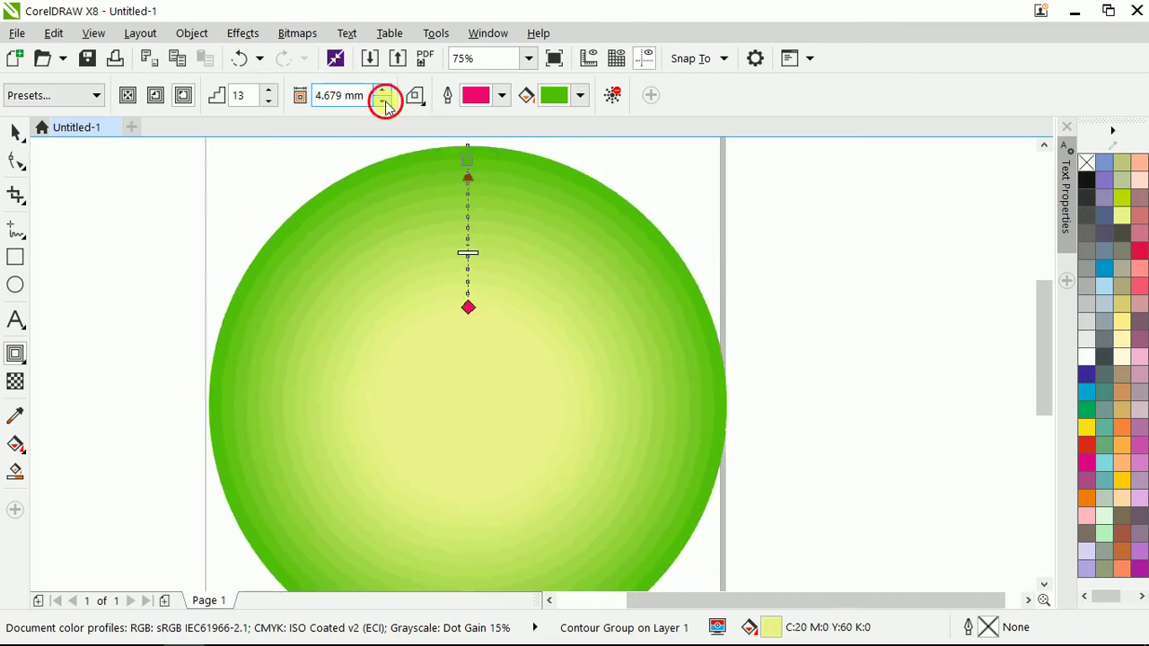
click(384, 102)
click(384, 101)
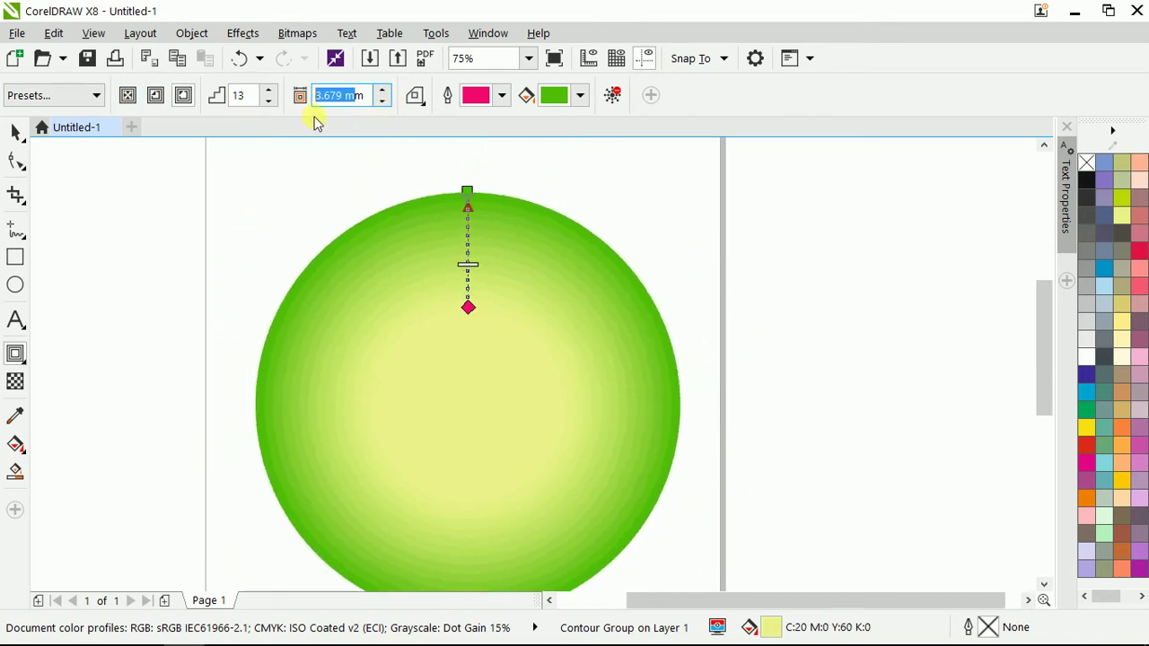
click(383, 90)
click(383, 91)
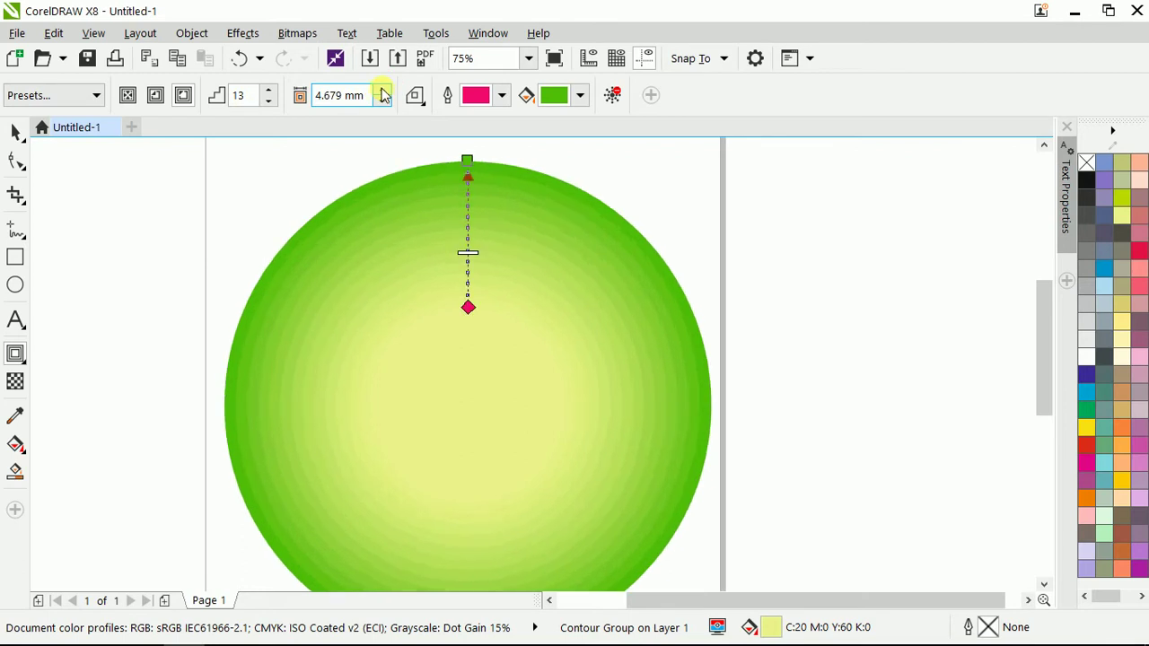
Try mitered and round corners on the circle's contour and finish with bevel corners.
click(415, 97)
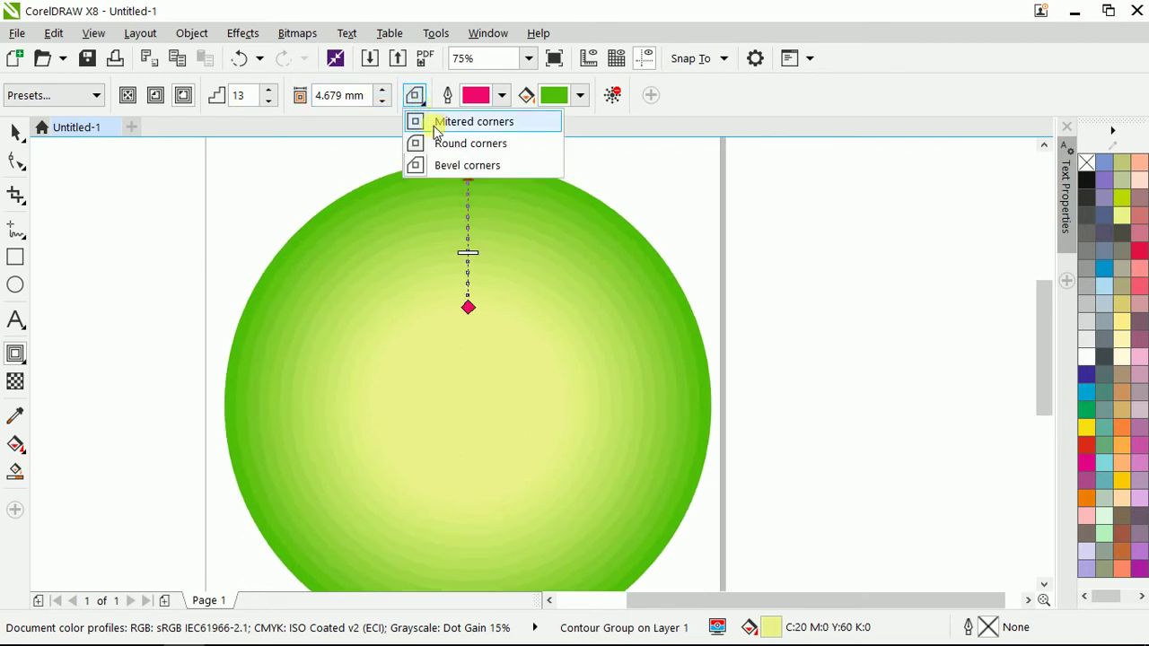
click(440, 123)
click(415, 96)
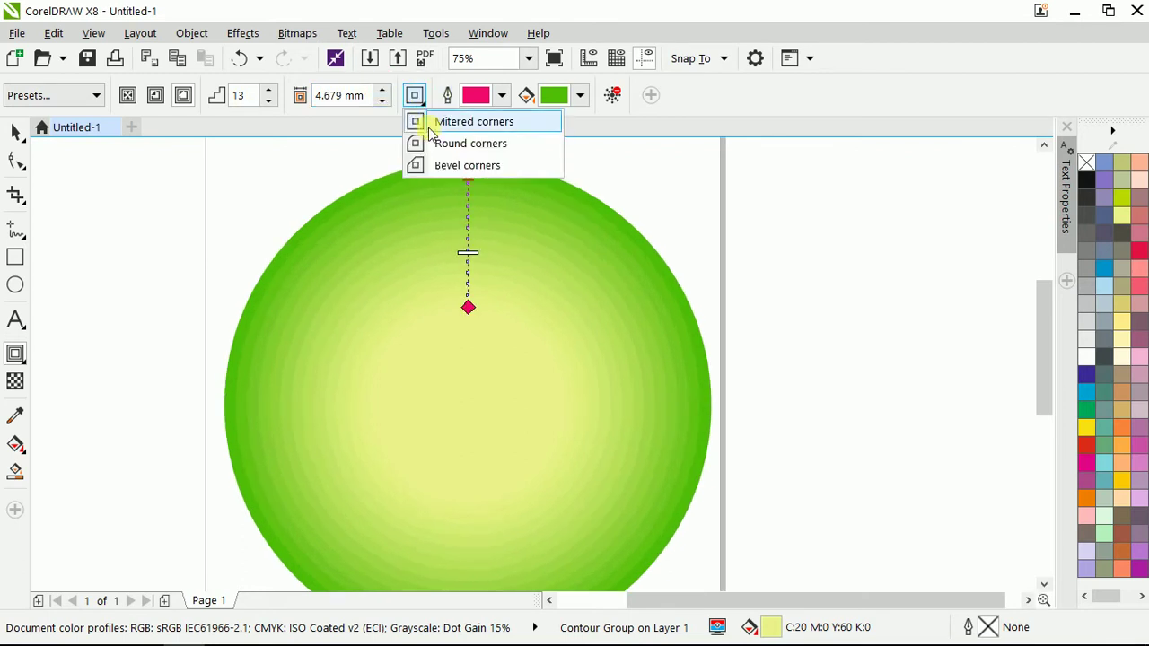
click(431, 145)
click(415, 96)
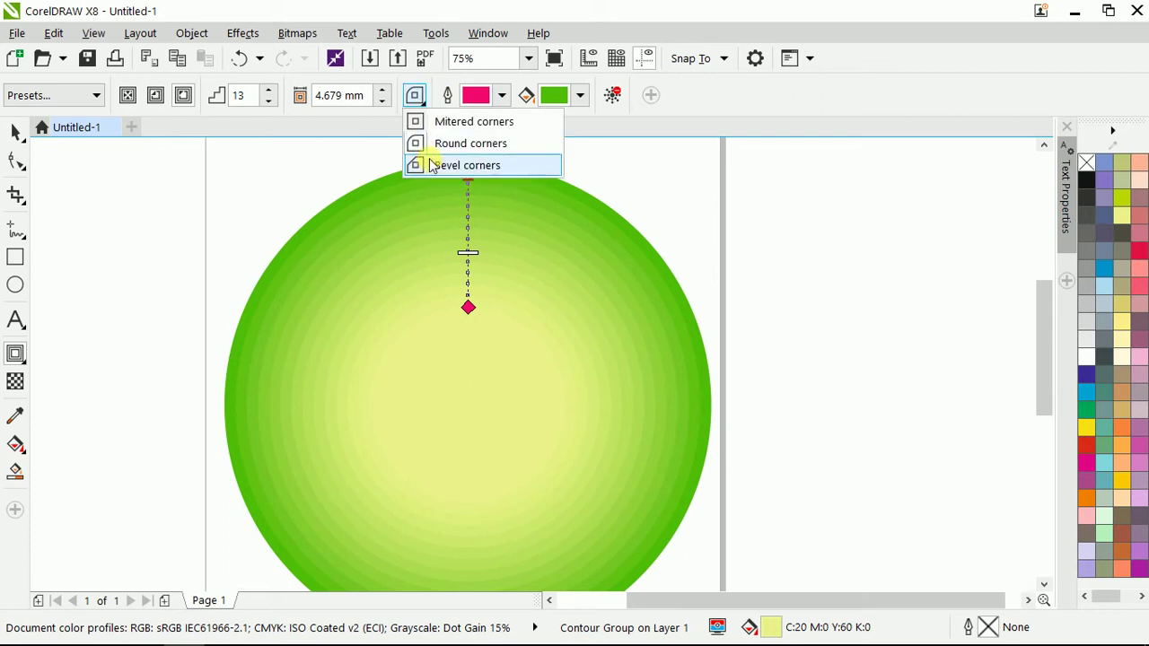
click(431, 164)
scroll(418, 300, down, 2)
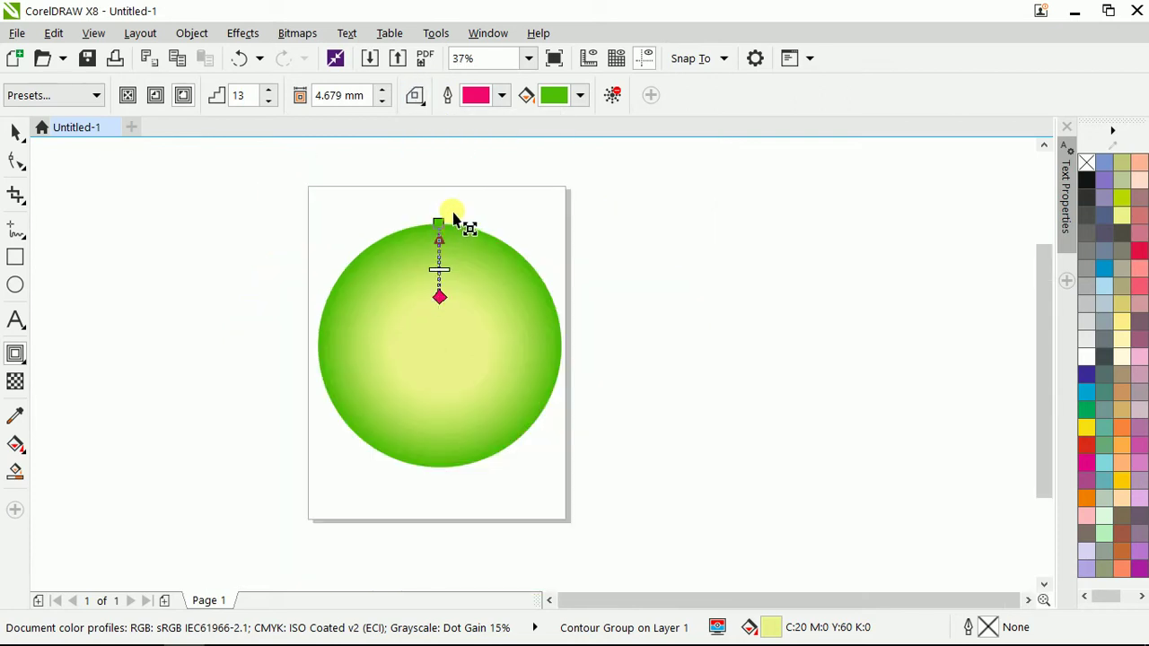
Draw a rectangle about 44 by 53 mm in the empty area just right of the page.
scroll(461, 225, up, 2)
click(15, 258)
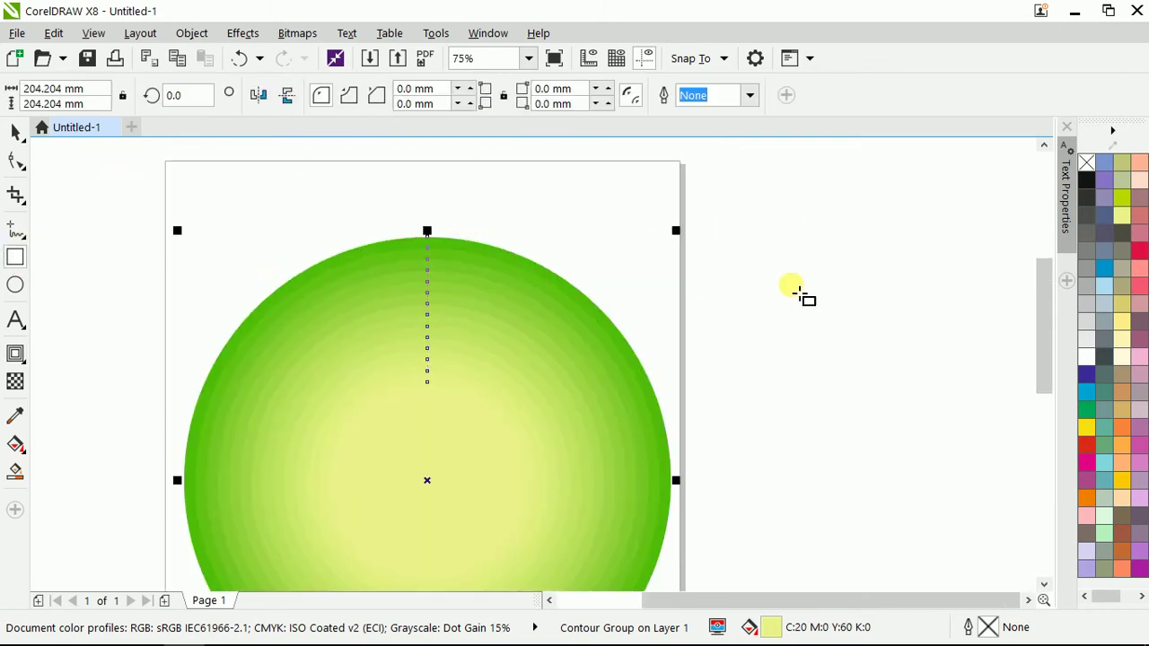
drag(722, 186, 828, 313)
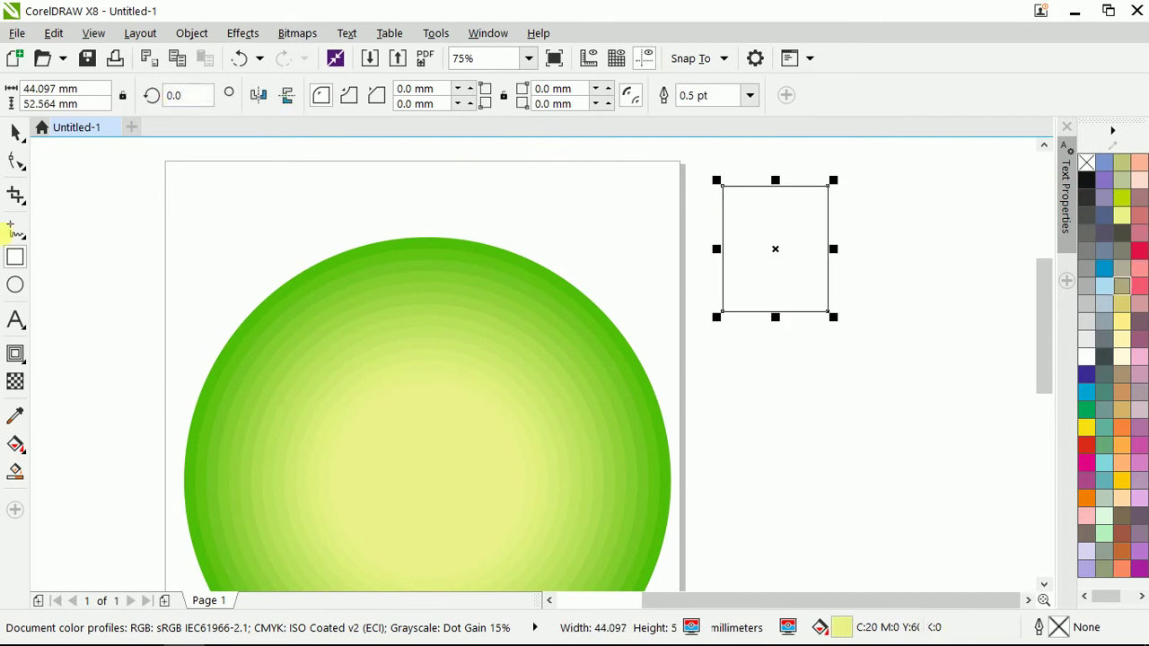
Apply a to-center contour to the rectangle with an offset of about 2.022 mm.
click(16, 353)
drag(745, 203, 834, 279)
scroll(847, 156, up, 2)
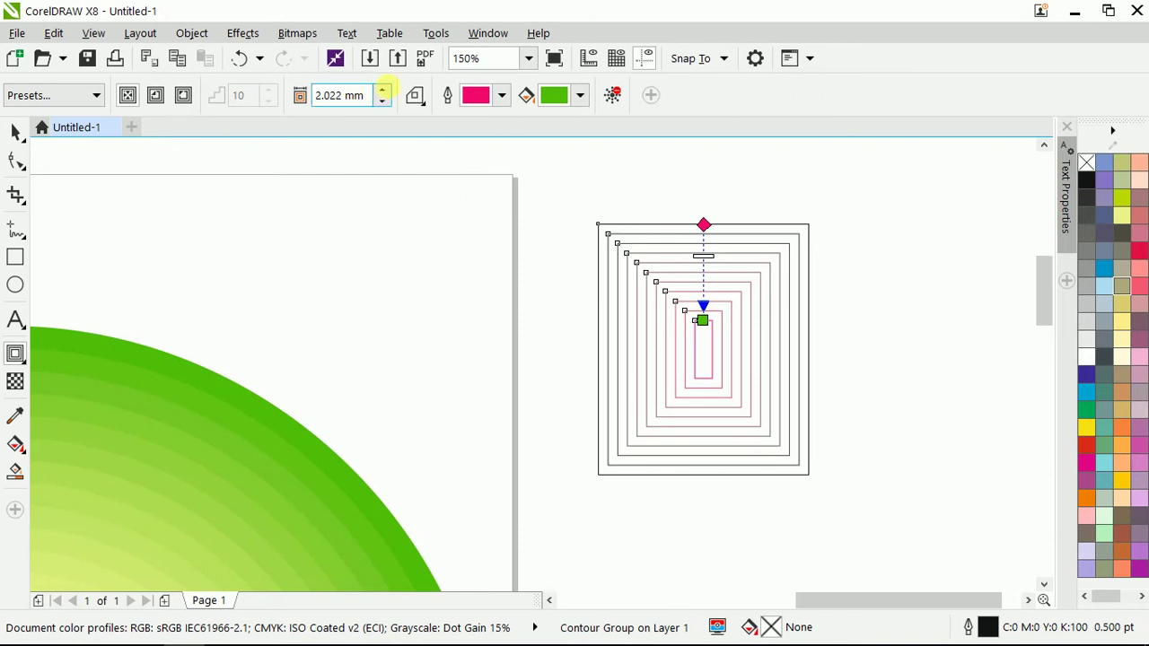
Try mitered corners and round corners on the rectangle's contour.
click(414, 96)
click(414, 96)
click(415, 97)
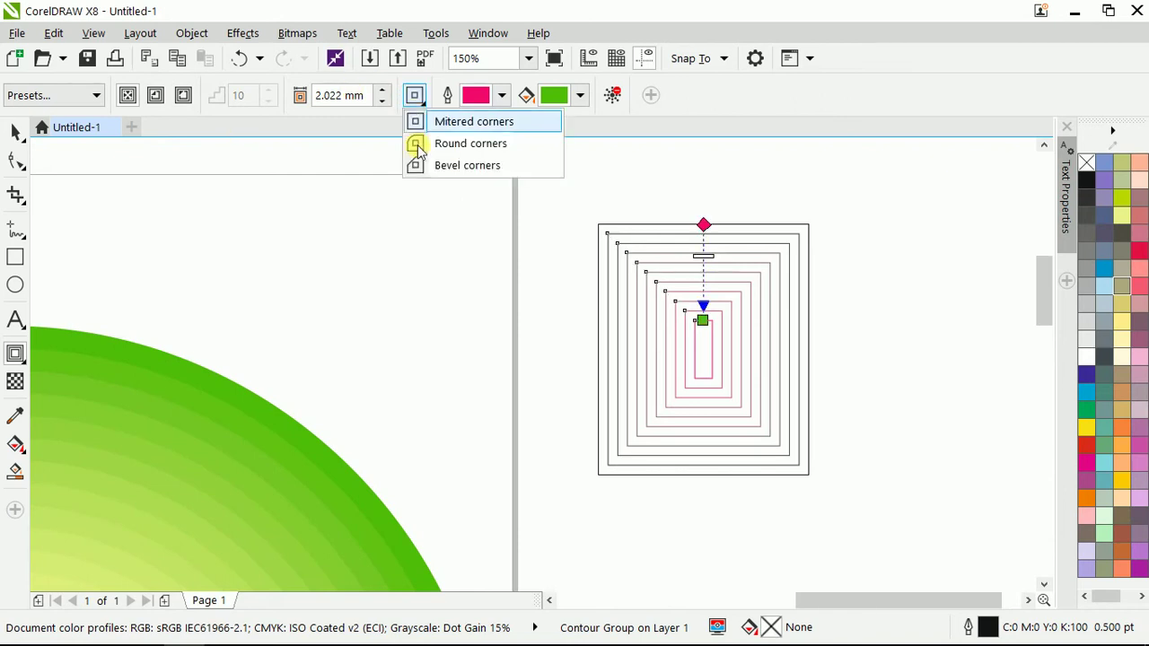
click(420, 151)
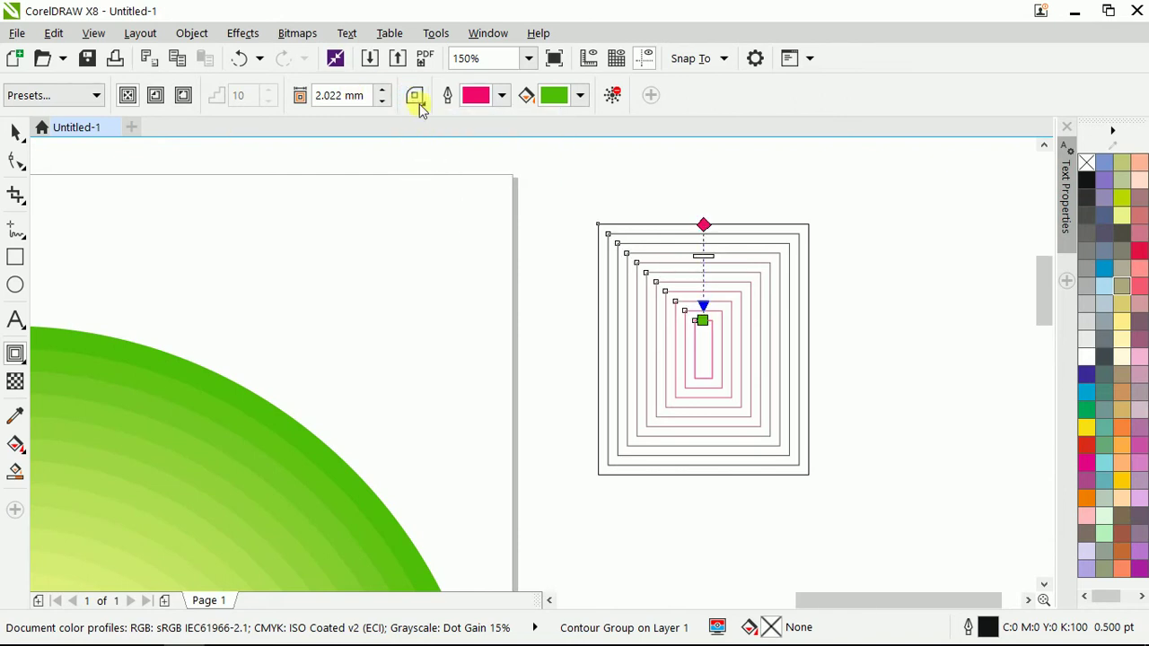
Fill the contoured rectangle with 50% black (C:0 M:0 Y:0 K:50) and give its contour bevel corners.
click(1086, 266)
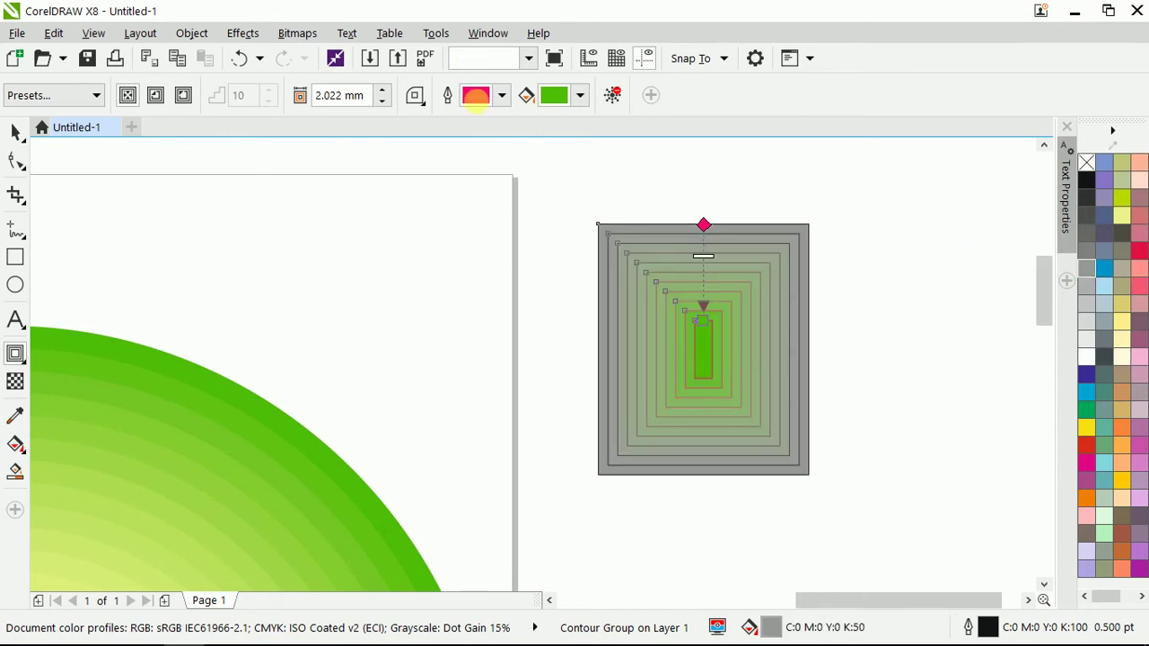
click(414, 95)
click(417, 167)
Increase the rectangle's contour offset to 4.522 mm.
click(381, 100)
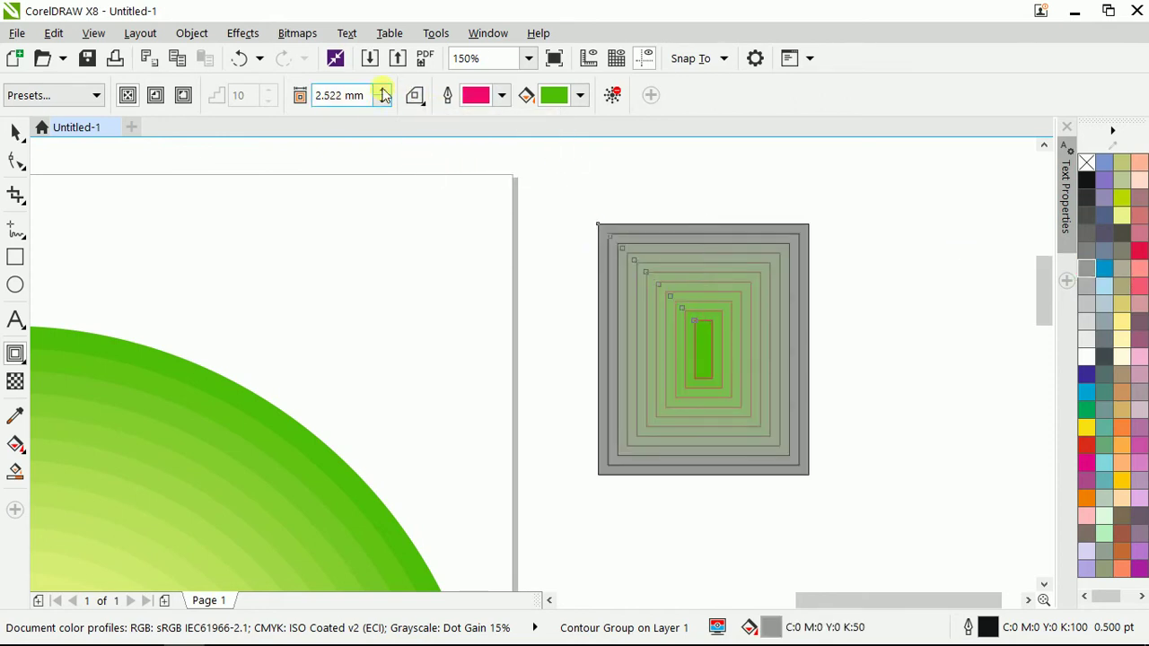
click(382, 98)
click(382, 97)
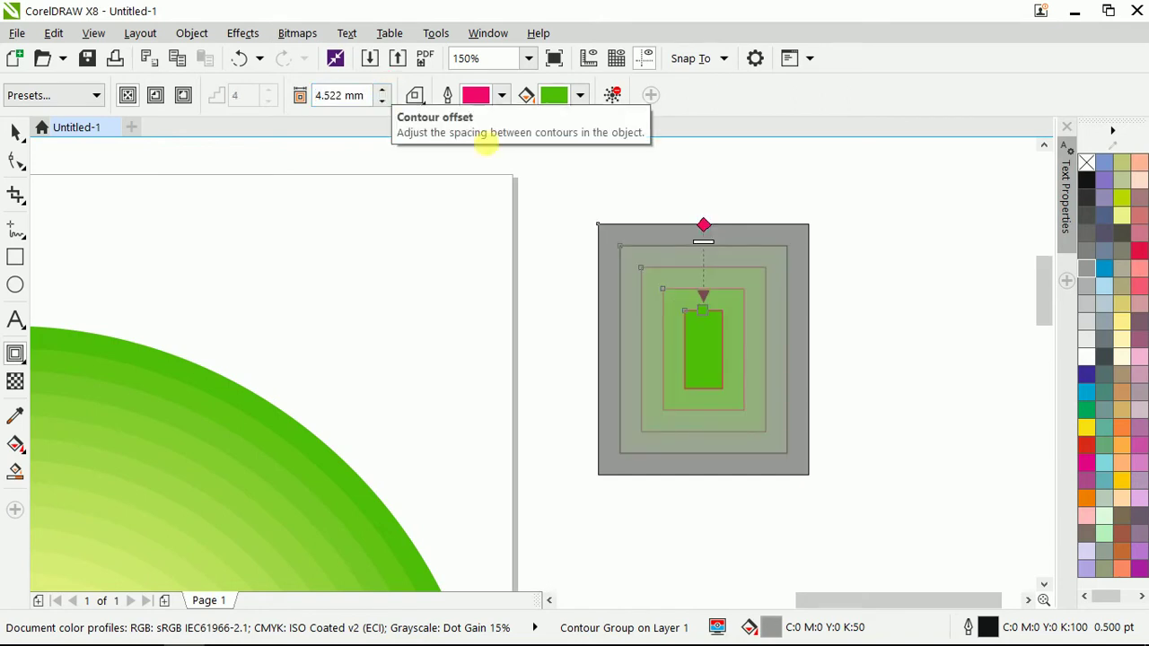
Change the rectangle's contour outline colour to dark magenta #7D0C3D, keeping the RGB colour model.
click(503, 96)
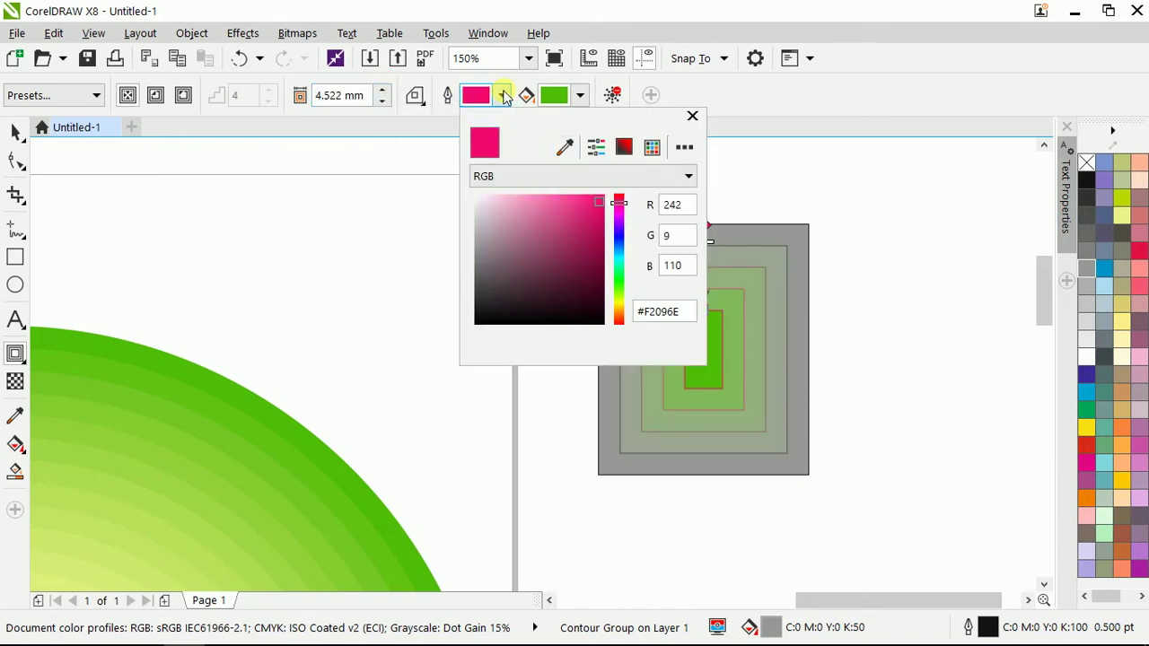
click(597, 222)
click(597, 177)
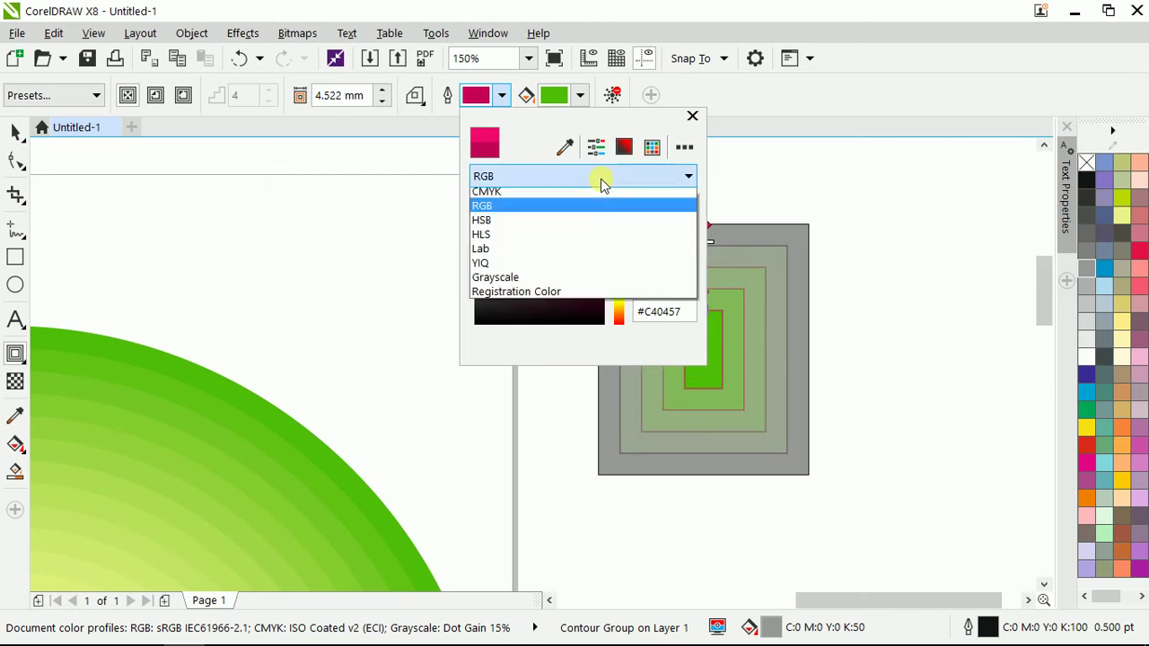
click(575, 203)
drag(592, 253, 598, 267)
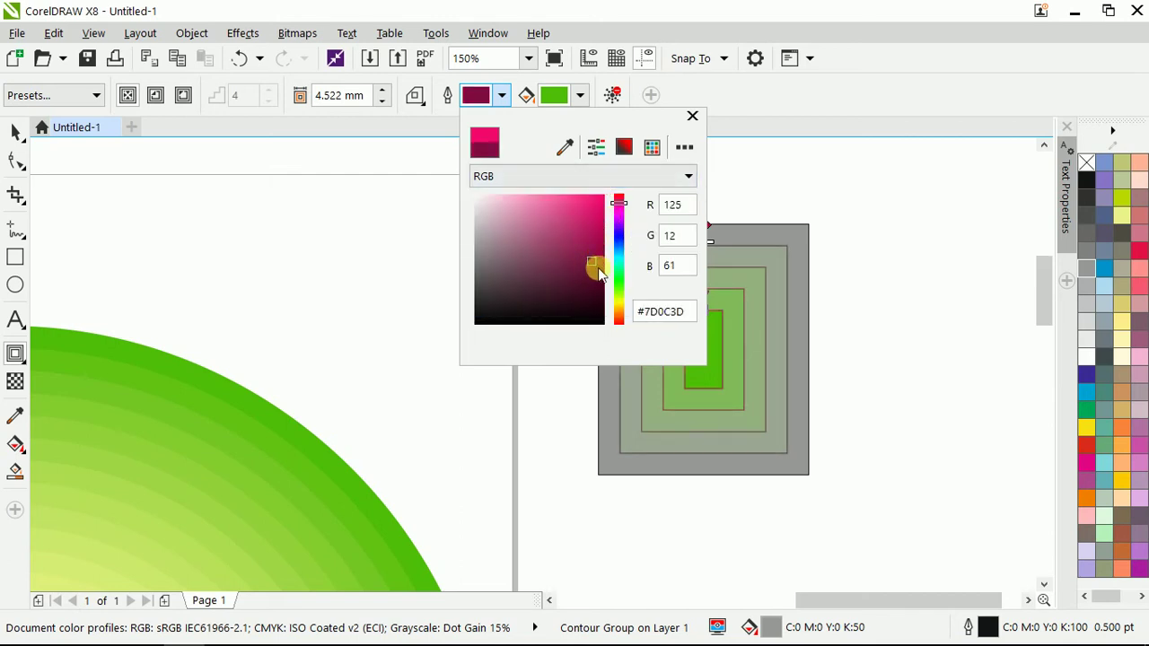
click(692, 116)
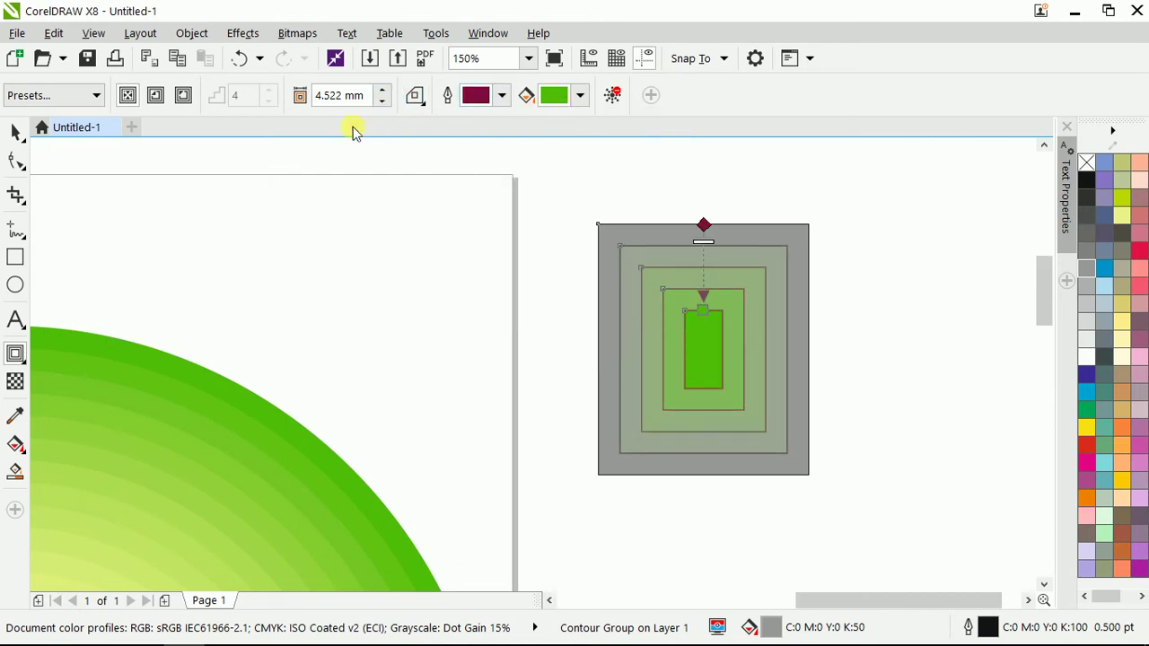
Switch the rectangle's contour to inside and on to outside, and set the number of contour steps to 6.
click(155, 95)
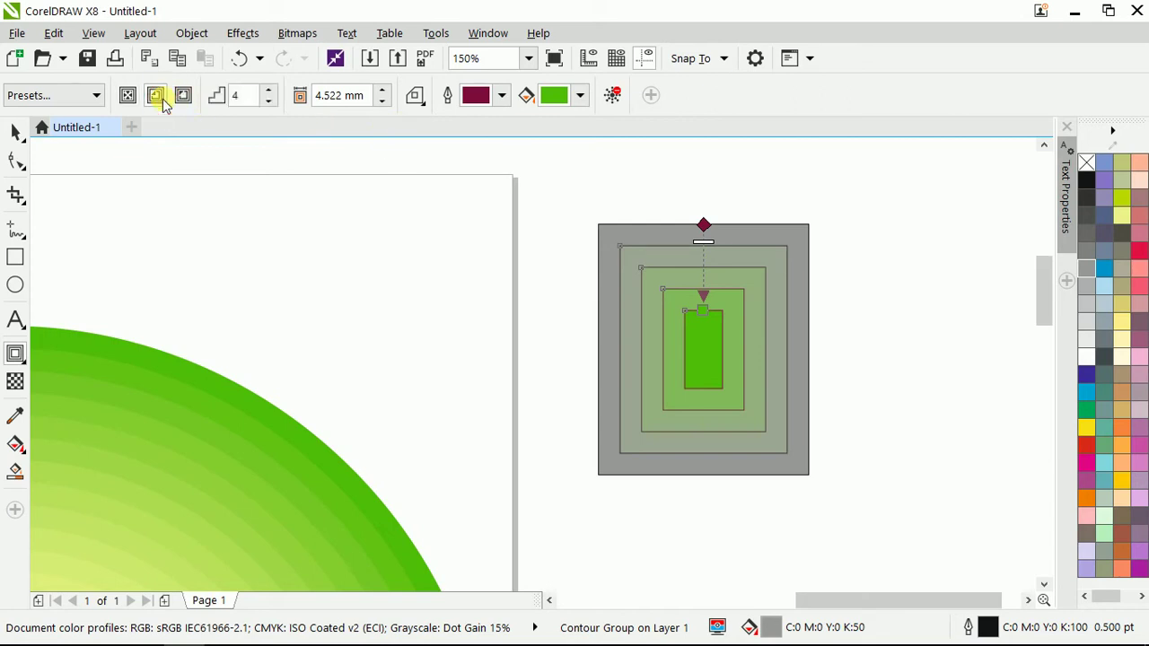
click(184, 95)
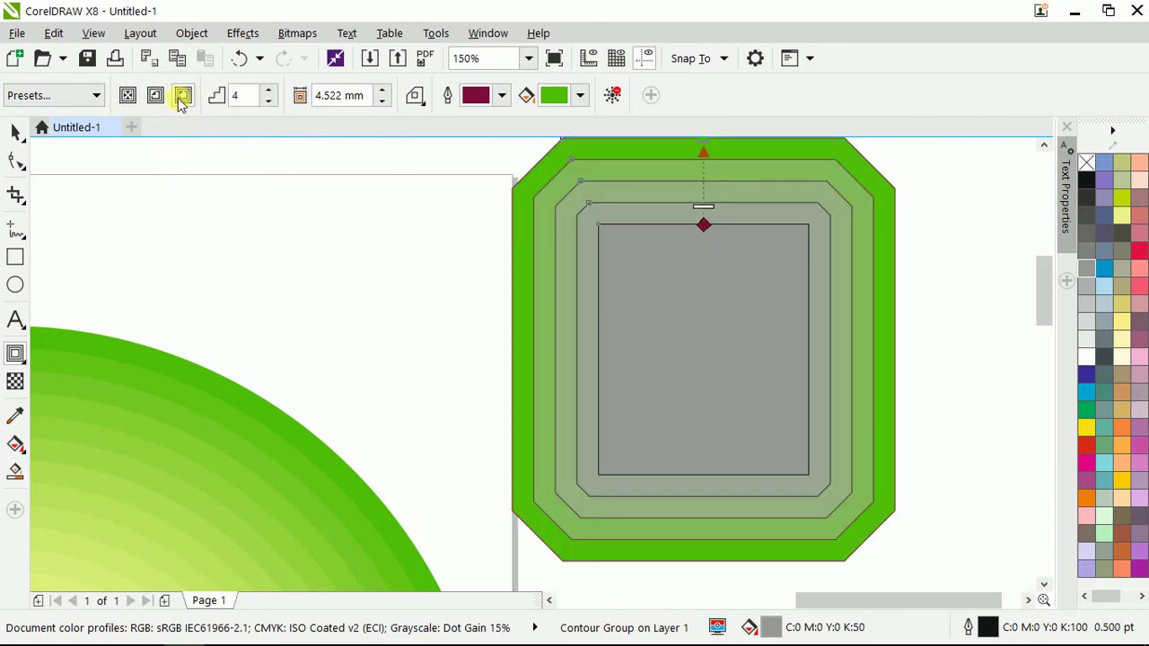
scroll(475, 287, down, 2)
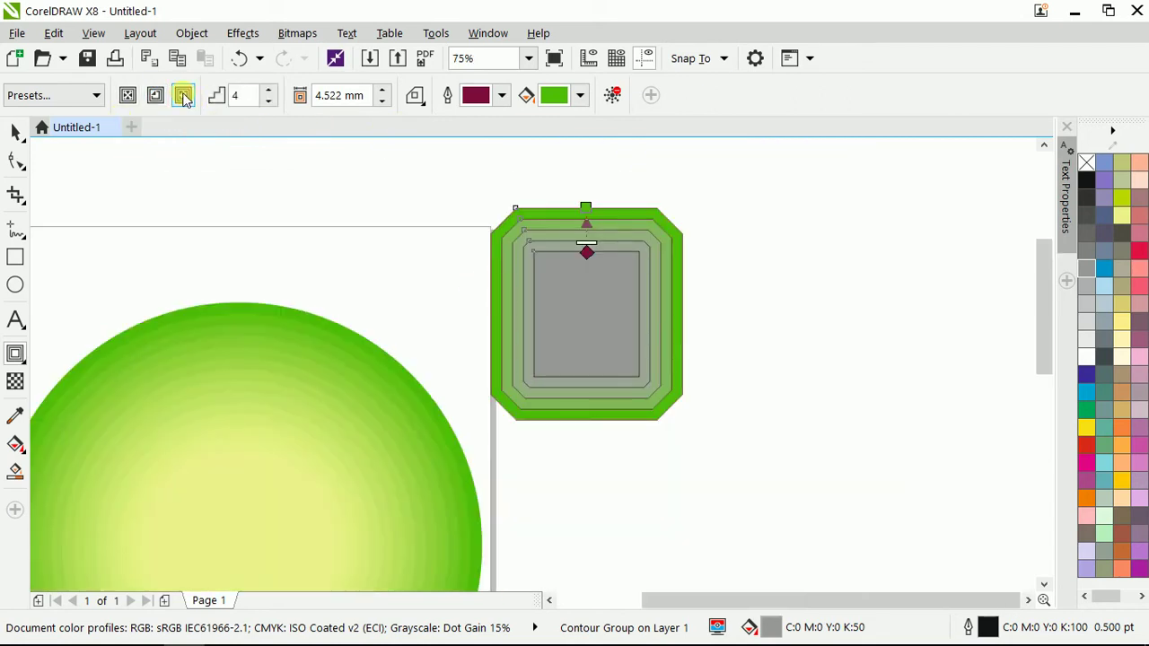
click(268, 90)
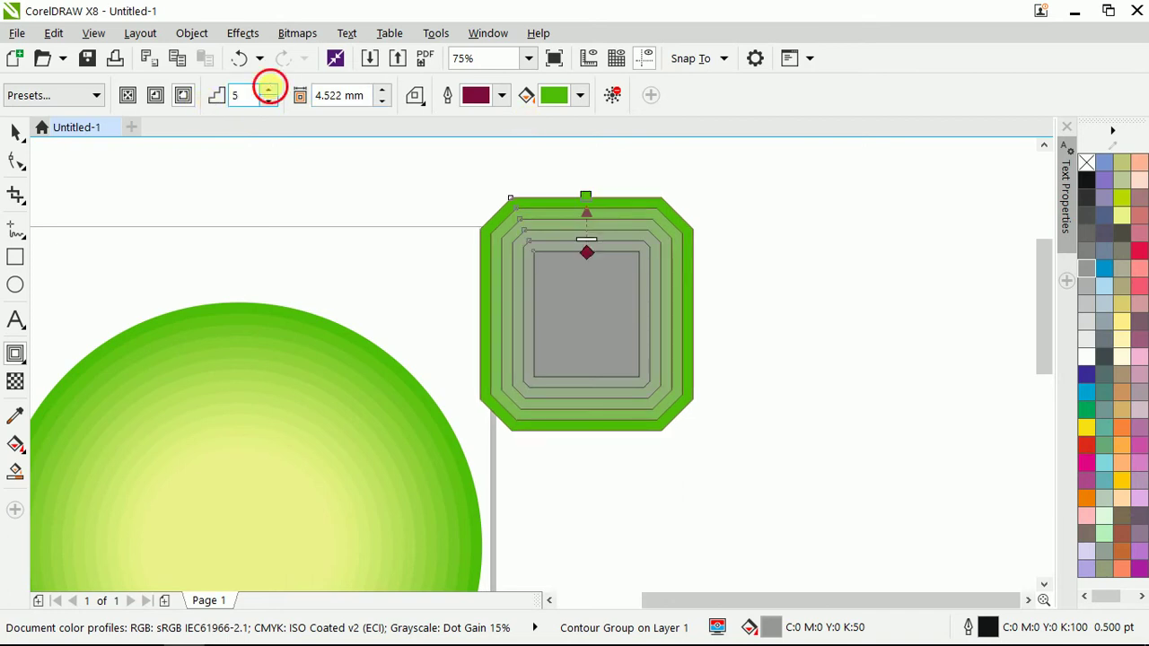
click(268, 90)
Give the rectangle's contour round corners and change its contour outline colour to blue.
click(416, 96)
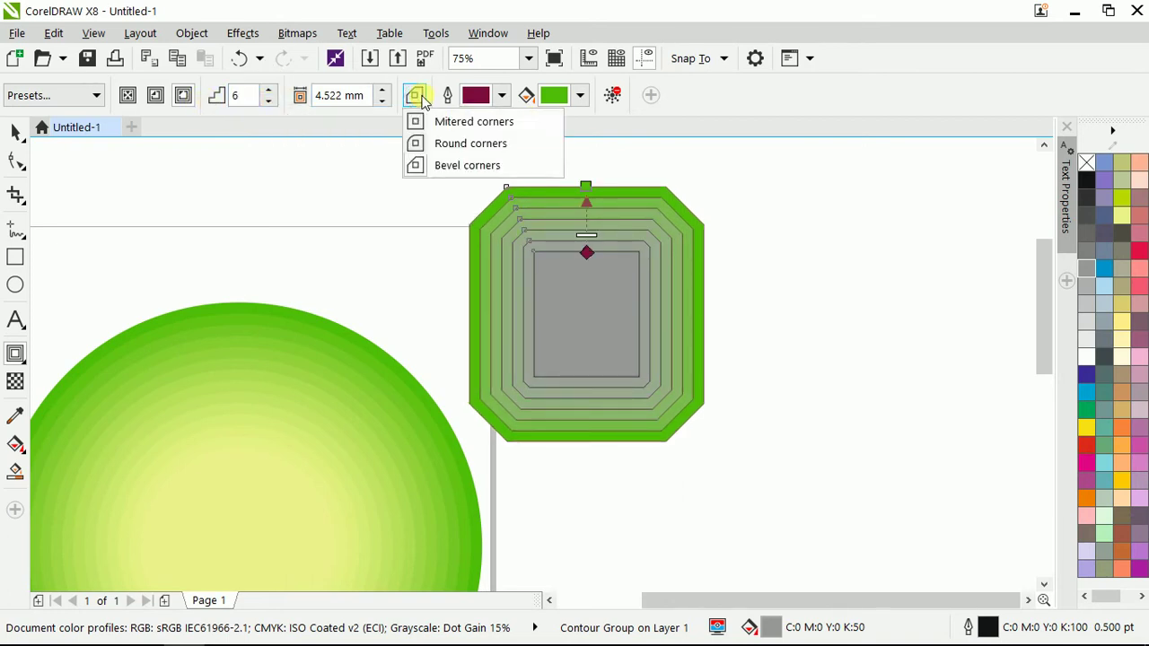
click(440, 144)
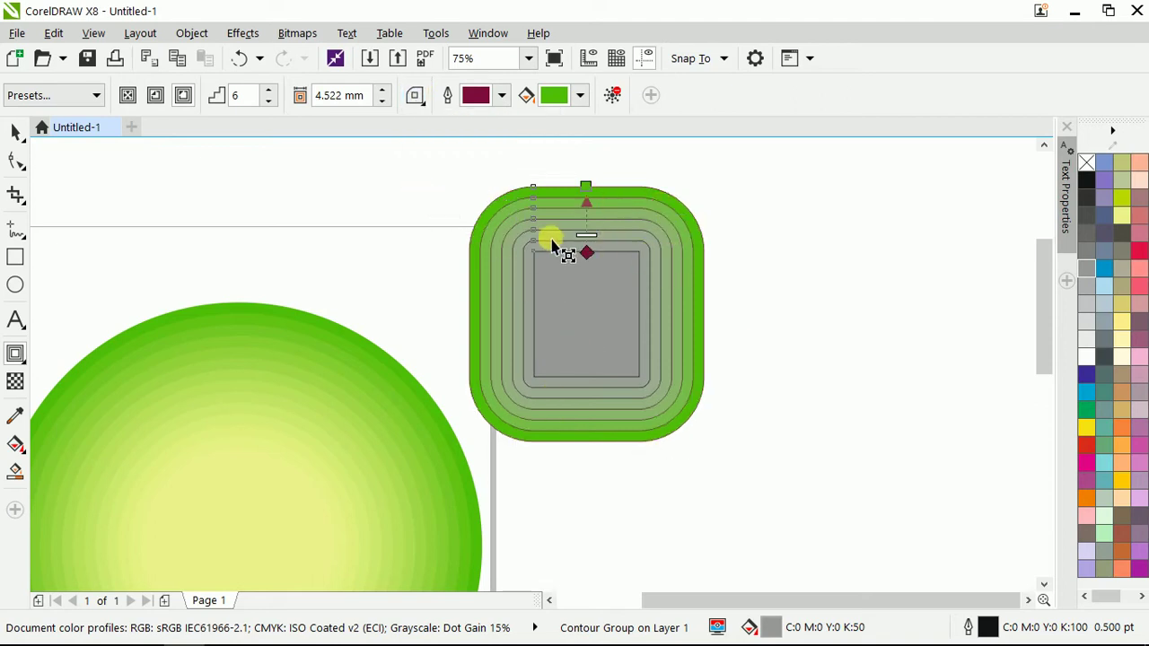
click(501, 96)
click(618, 236)
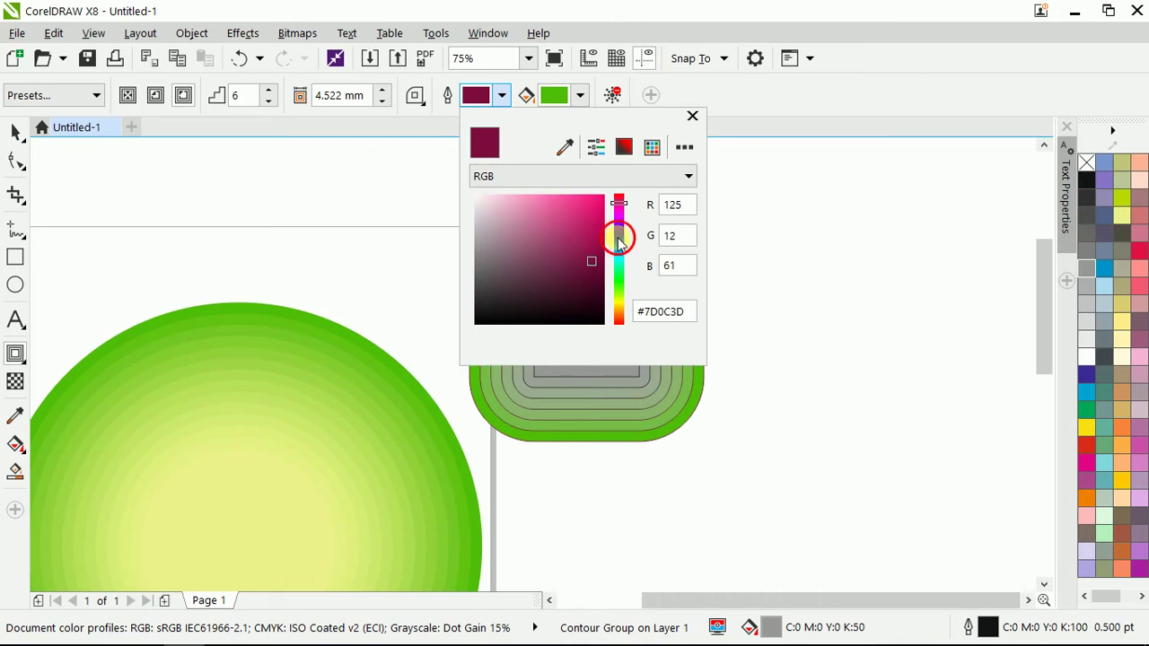
click(594, 206)
click(692, 117)
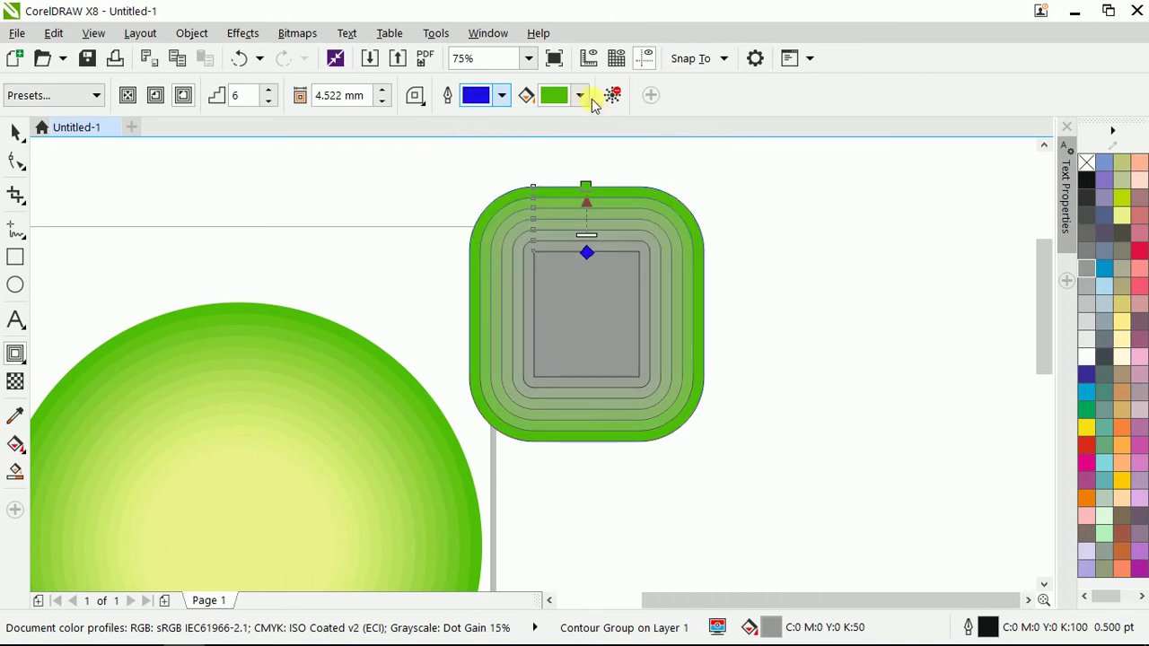
Change the rectangle's contour fill colour to a light sea green, keeping the CMYK colour model.
click(581, 96)
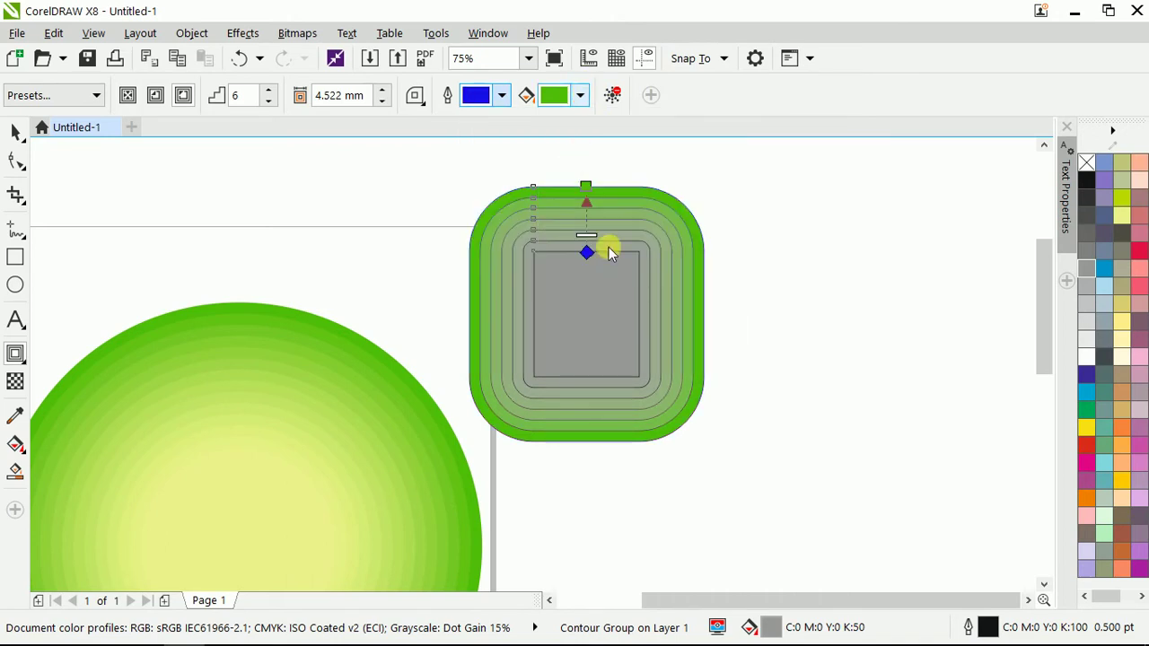
drag(696, 285, 673, 233)
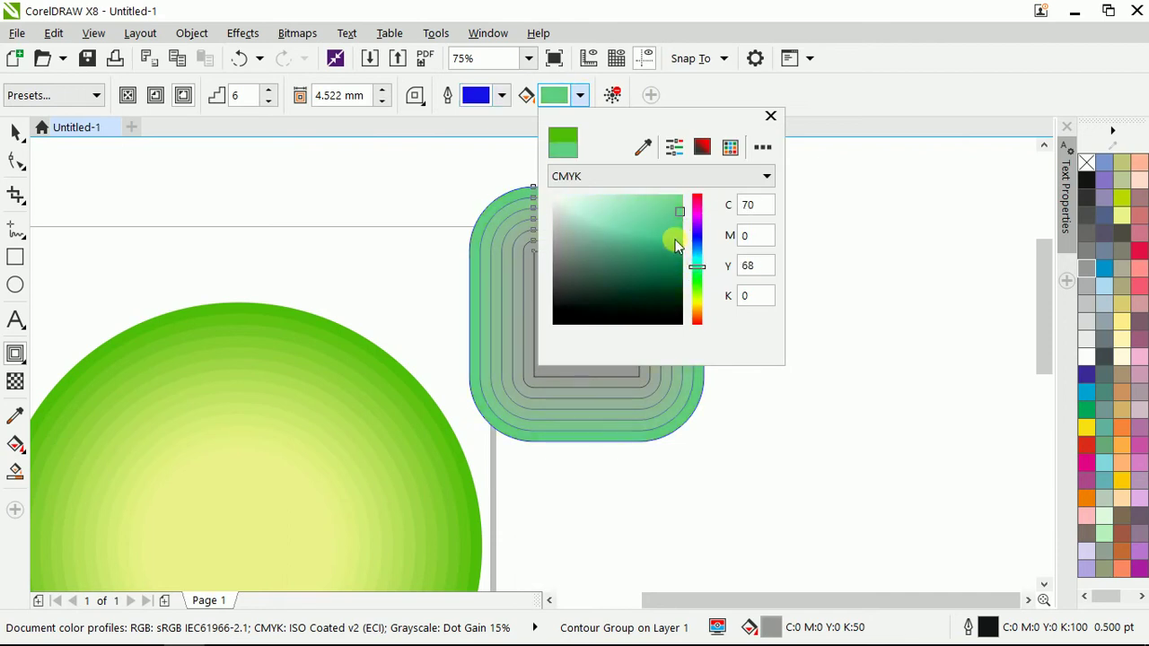
click(770, 118)
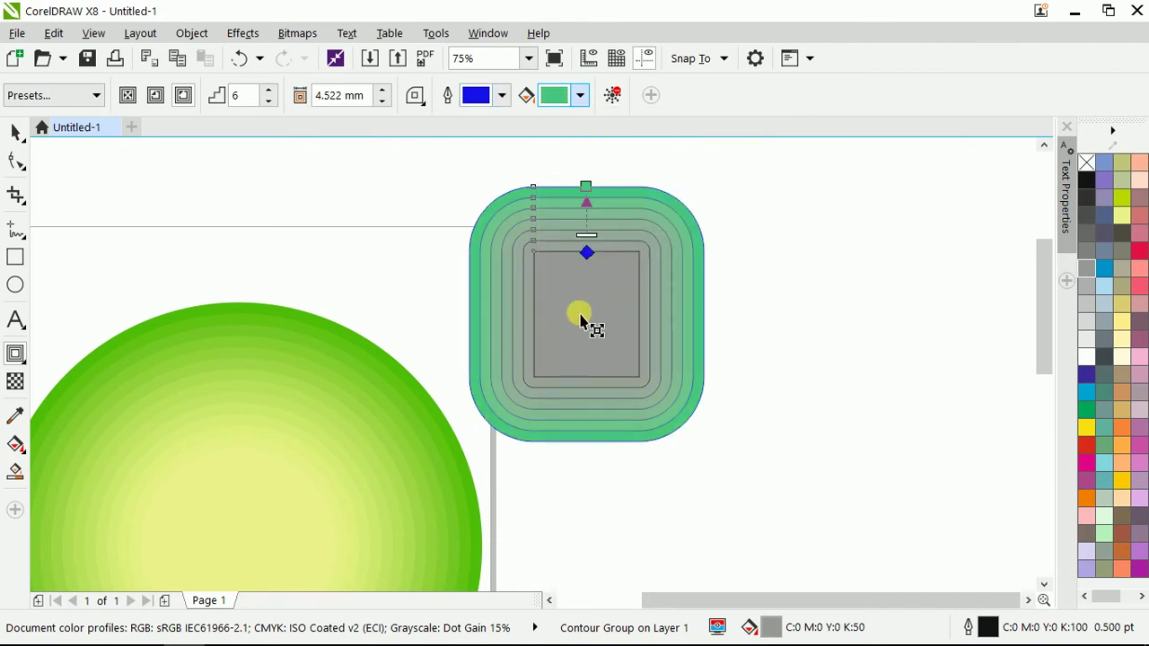
Remove the outline from the contoured rectangle.
scroll(579, 309, down, 2)
scroll(579, 310, up, 2)
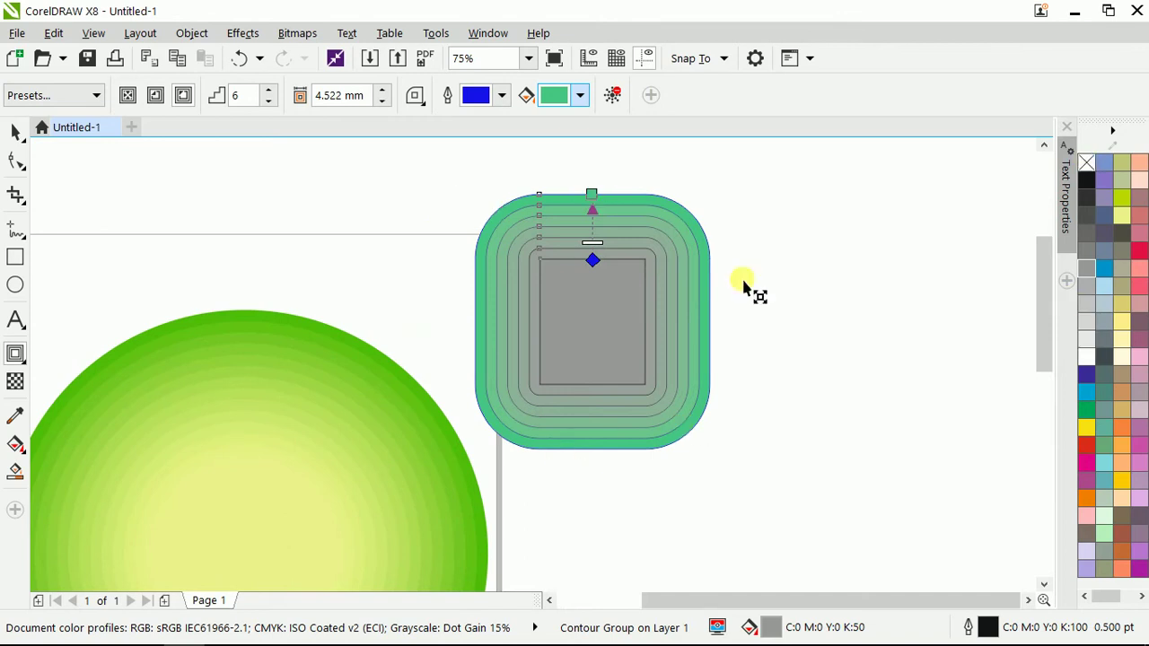
right_click(1087, 162)
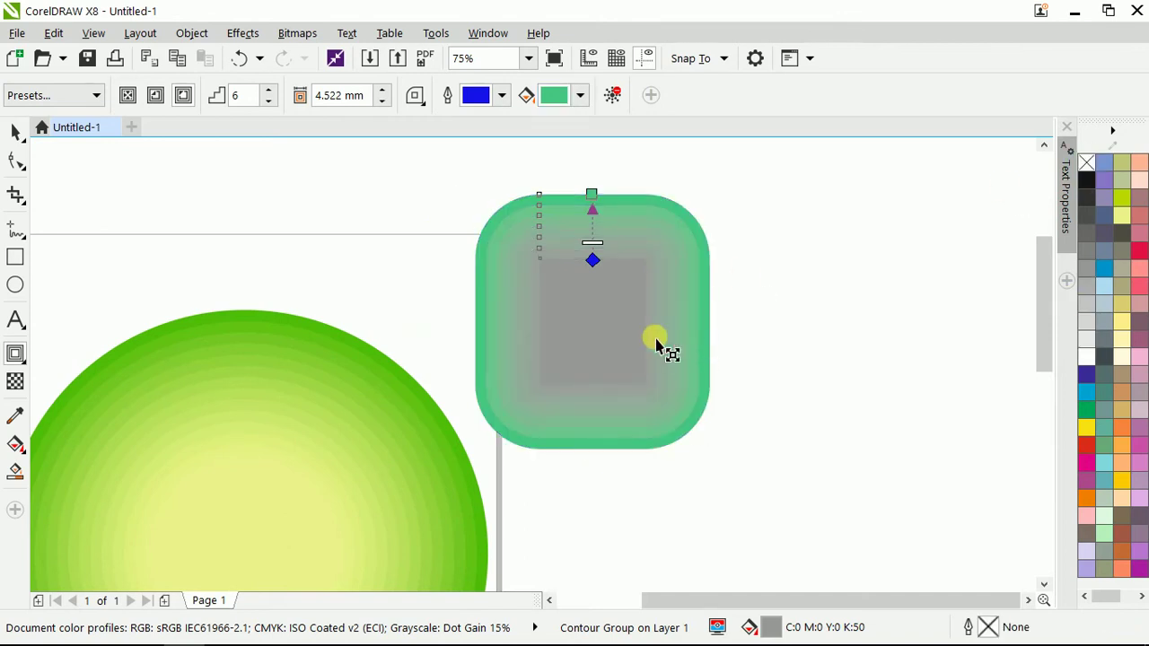
scroll(611, 319, up, 2)
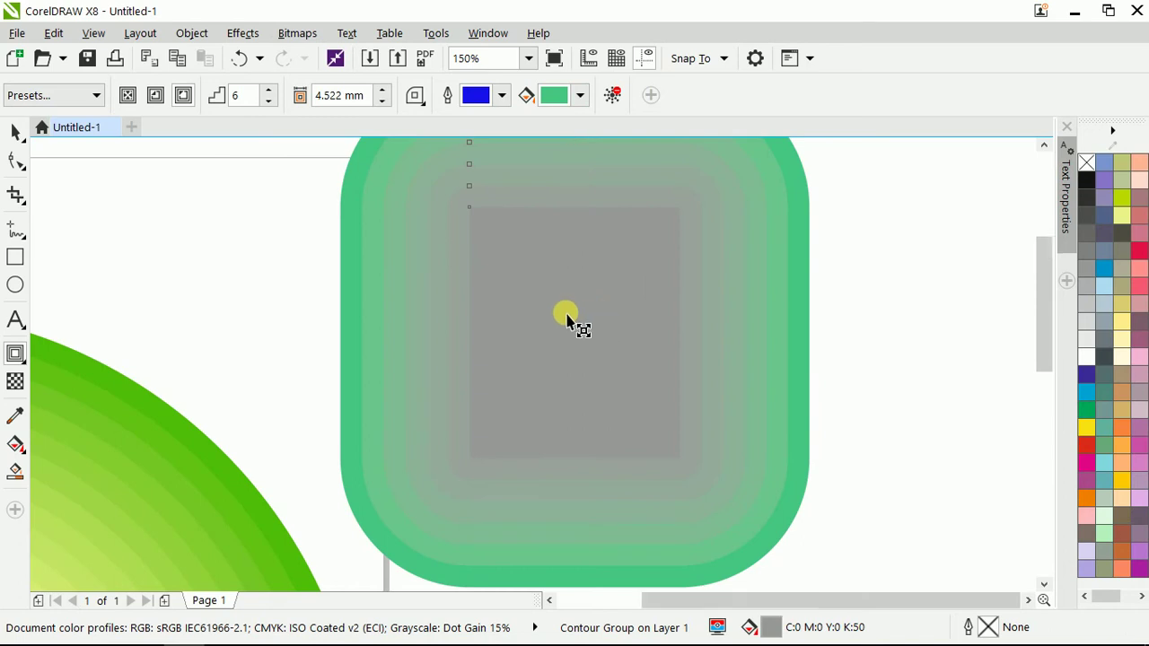
scroll(567, 312, down, 2)
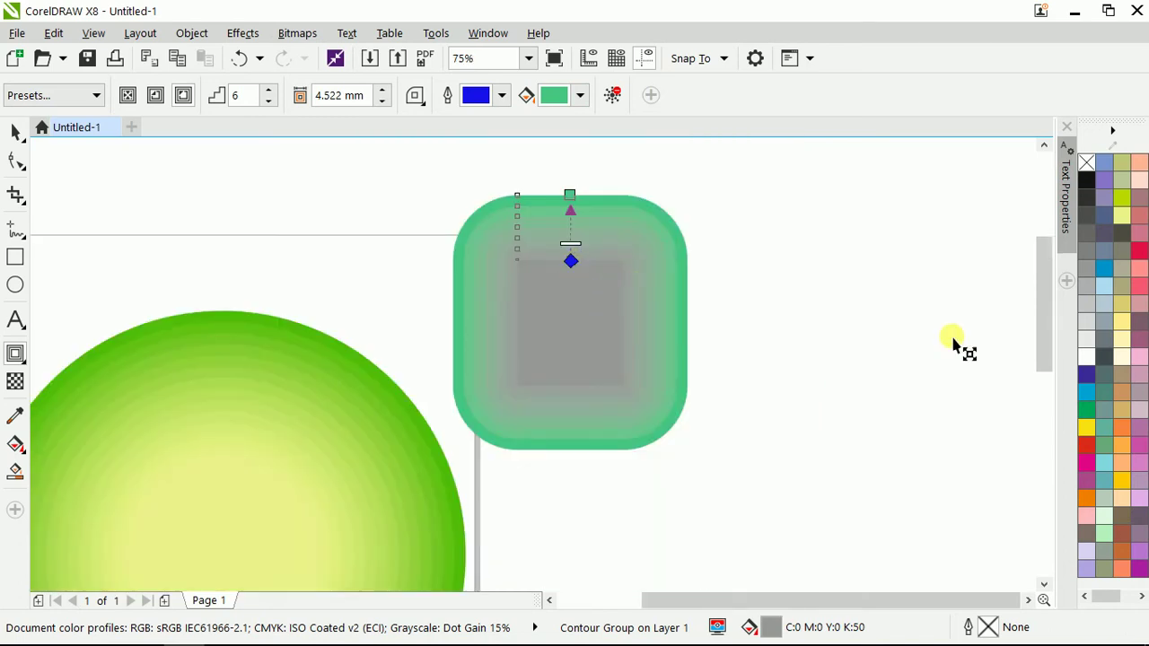
Apply white to the contour's outline colour handle and green to its fill colour handle from the colour palette.
drag(1082, 357, 574, 263)
click(571, 194)
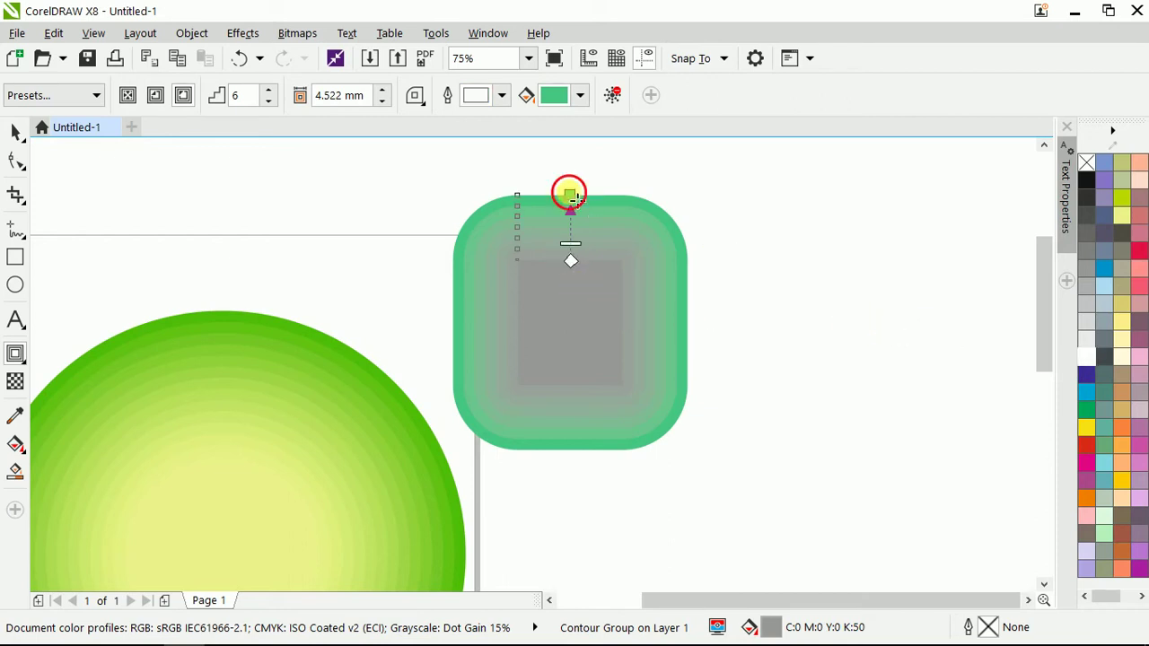
drag(1091, 406, 570, 201)
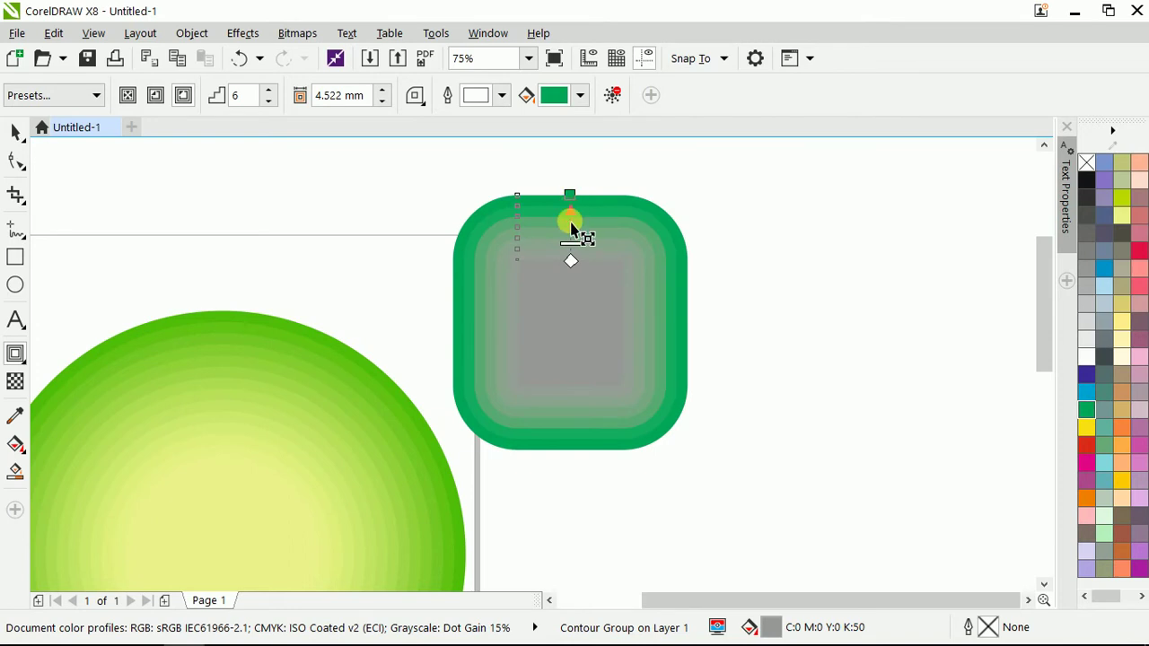
scroll(556, 206, down, 2)
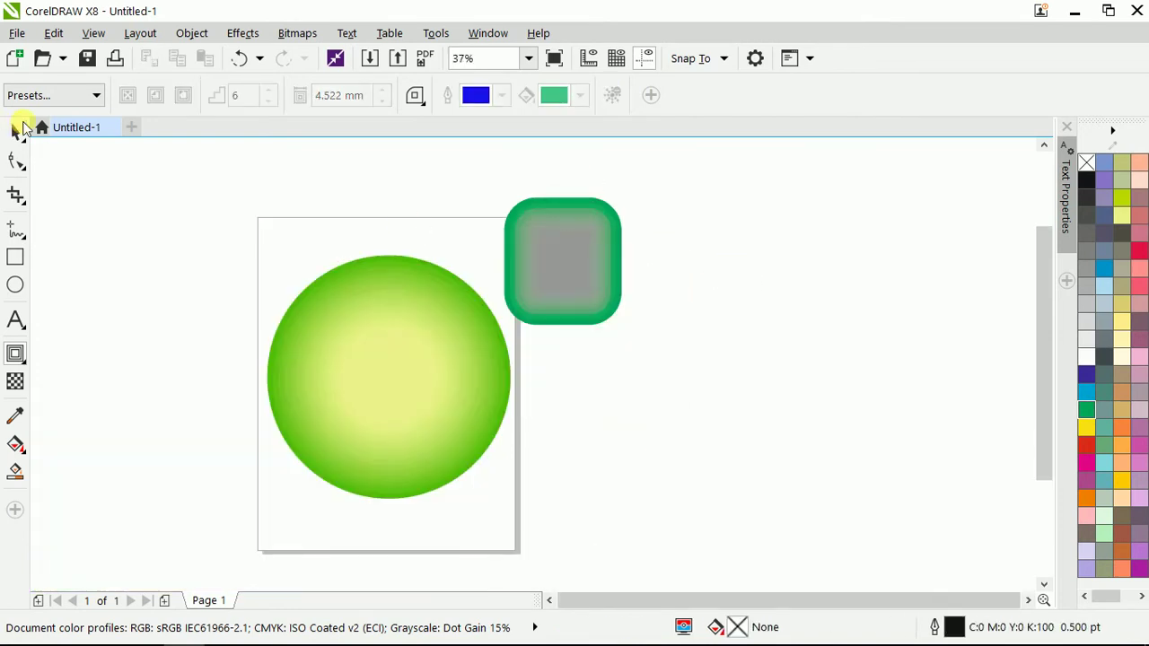
Select the rectangle's contour group with the Pick tool and clear the contour from it.
click(16, 129)
click(697, 208)
click(624, 270)
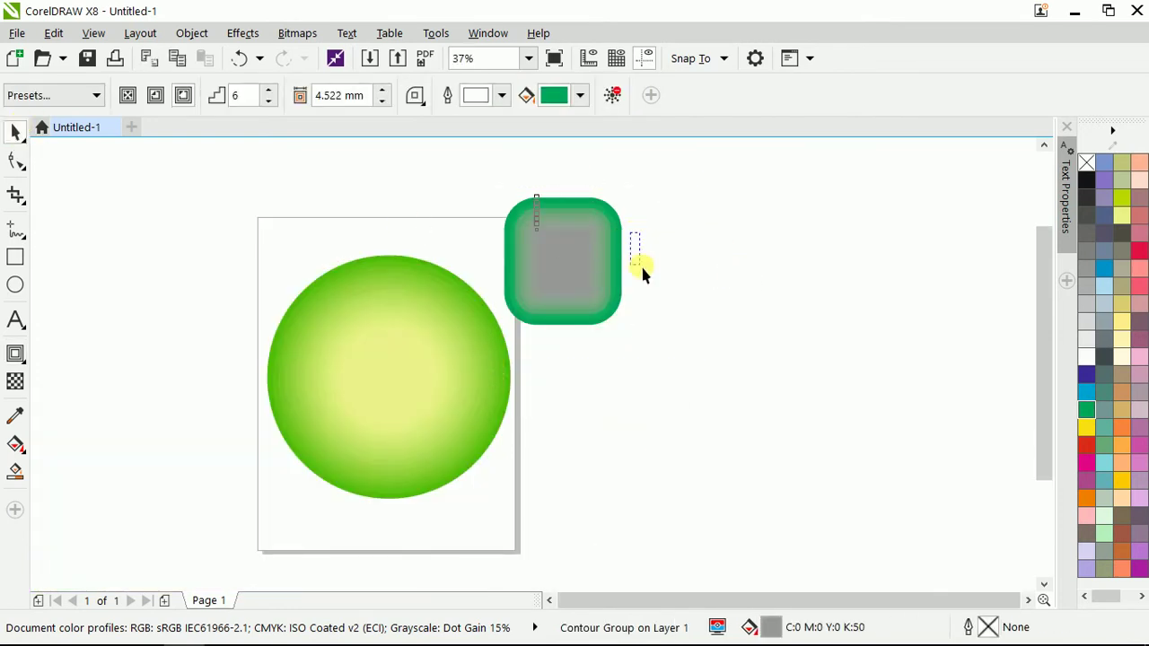
click(554, 243)
scroll(572, 162, up, 2)
drag(764, 210, 261, 530)
click(631, 262)
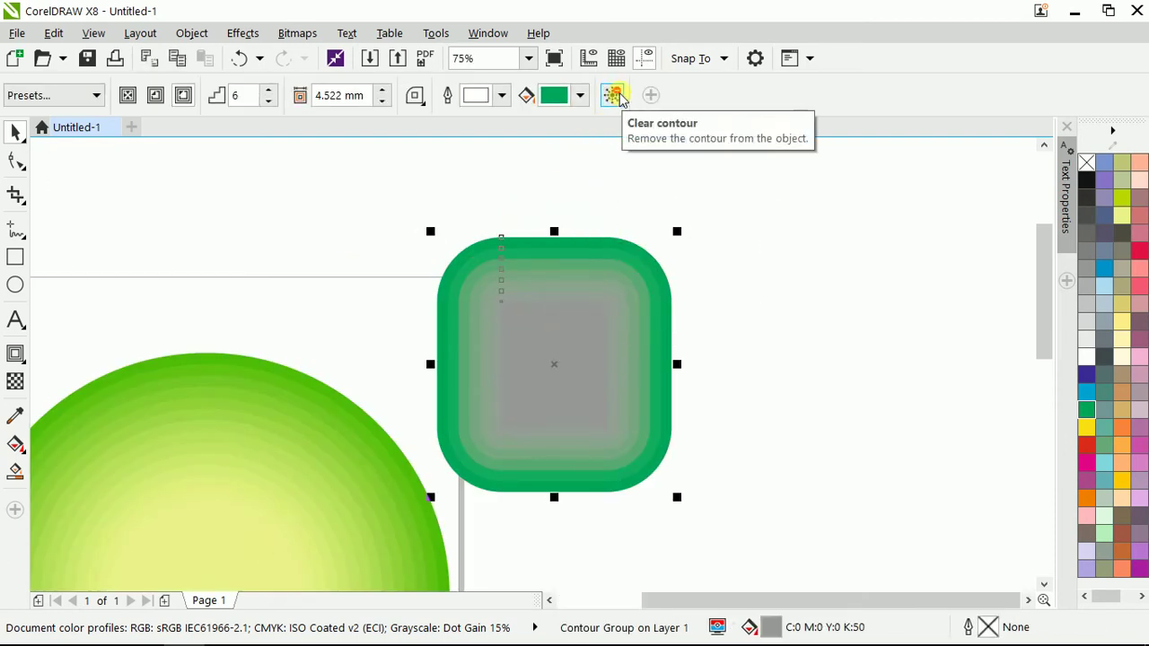
click(619, 99)
scroll(617, 226, down, 2)
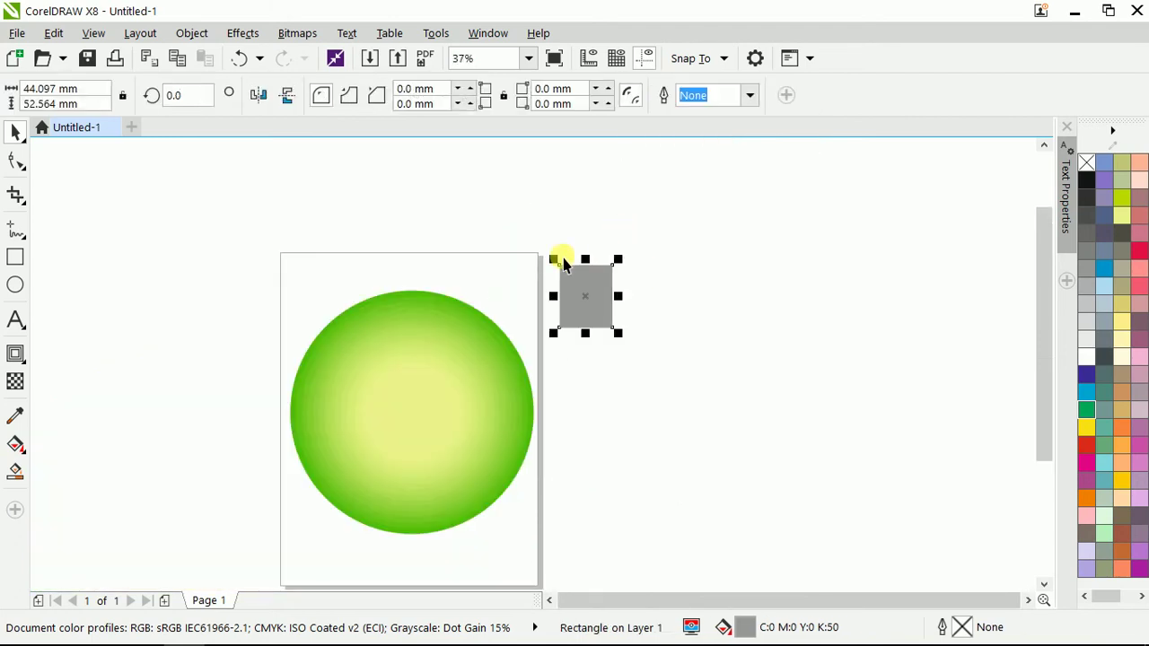
scroll(562, 260, up, 2)
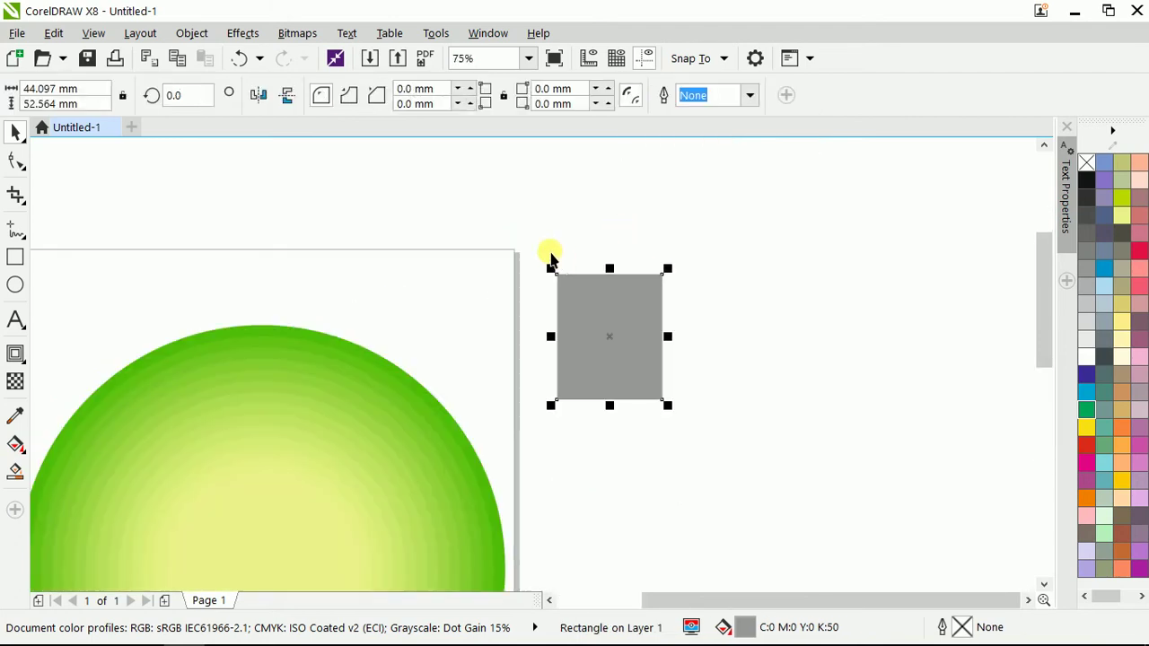
scroll(631, 292, down, 2)
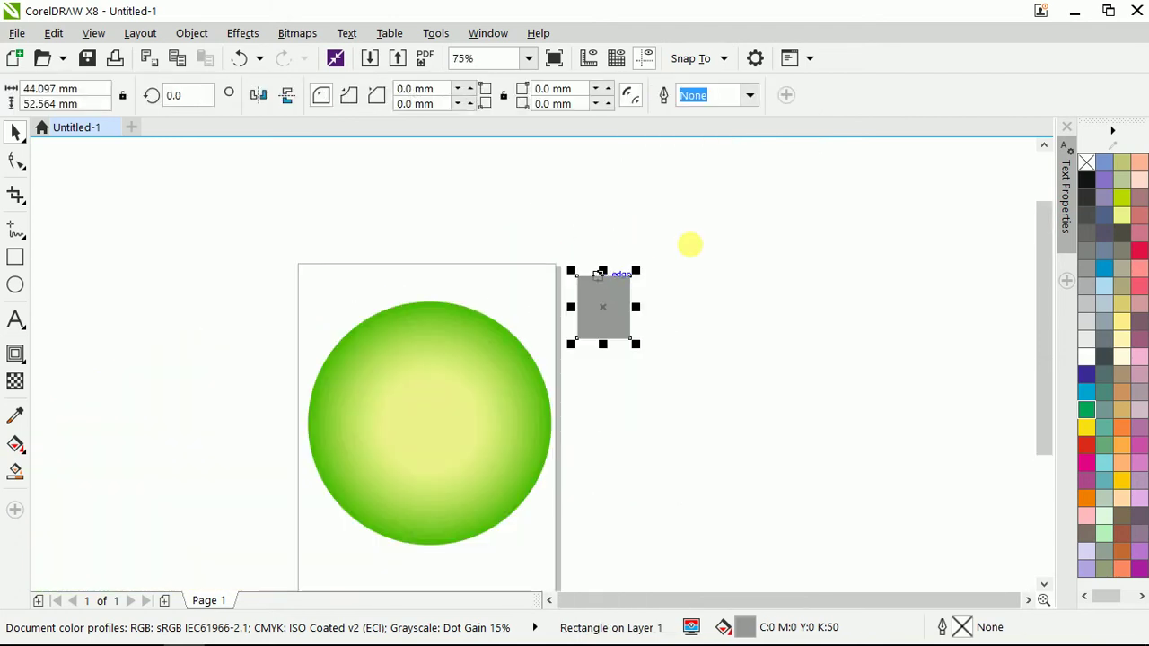
Fill the plain rectangle with teal (C:60 M:0 Y:40 K:40) and delete it.
click(1104, 393)
scroll(659, 344, up, 2)
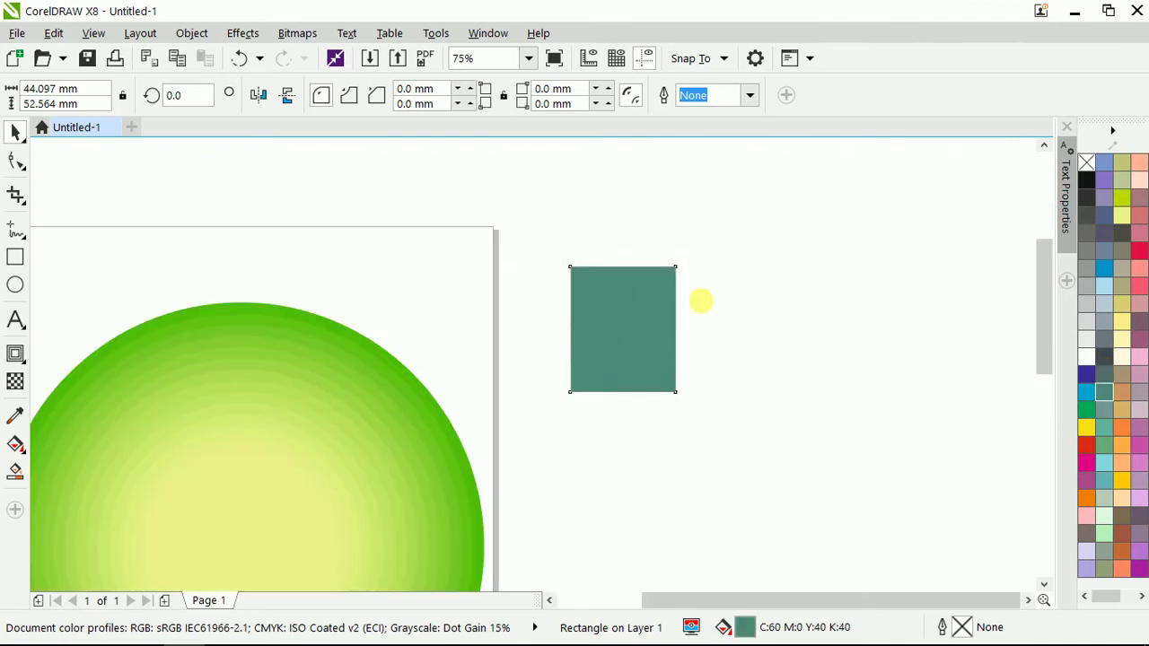
scroll(667, 272, down, 2)
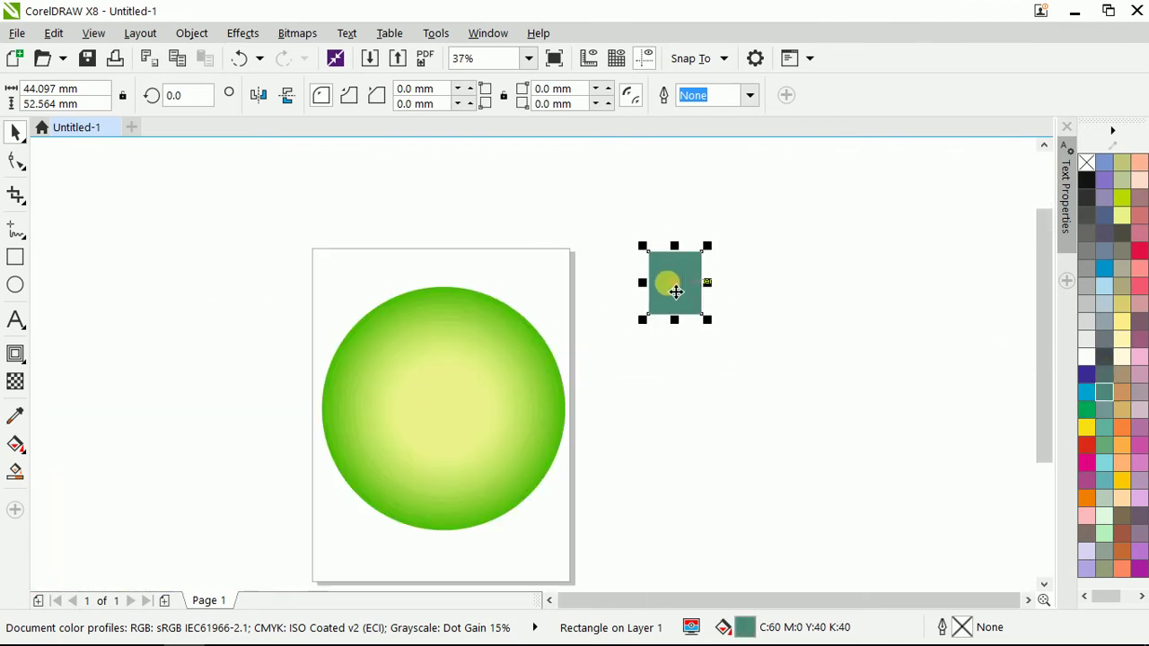
key(Delete)
Select the control ellipse inside the contoured circle and move the circle slightly up and to the left on the page.
scroll(423, 390, up, 2)
click(430, 389)
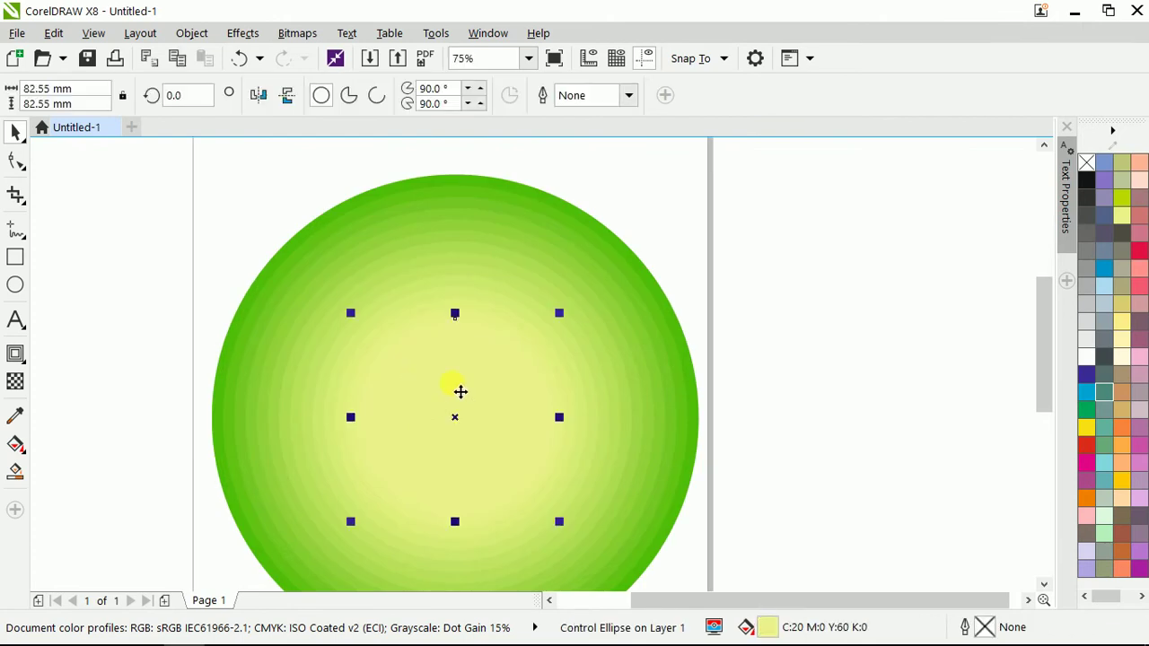
scroll(464, 305, down, 2)
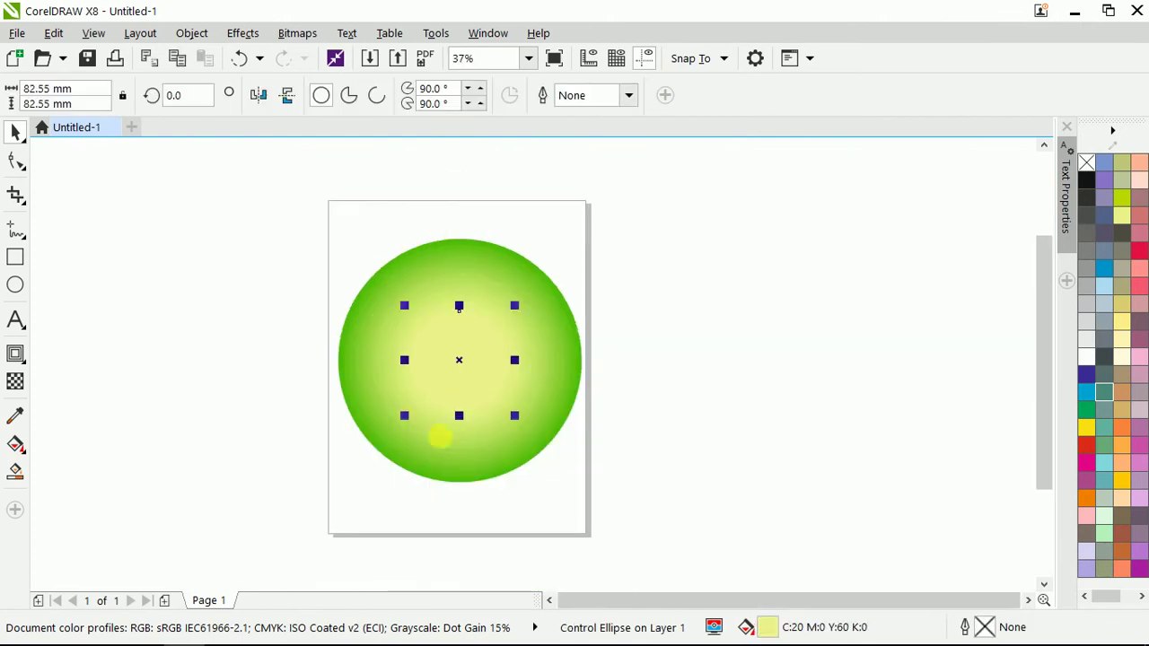
scroll(461, 341, down, 2)
scroll(464, 333, up, 2)
click(464, 330)
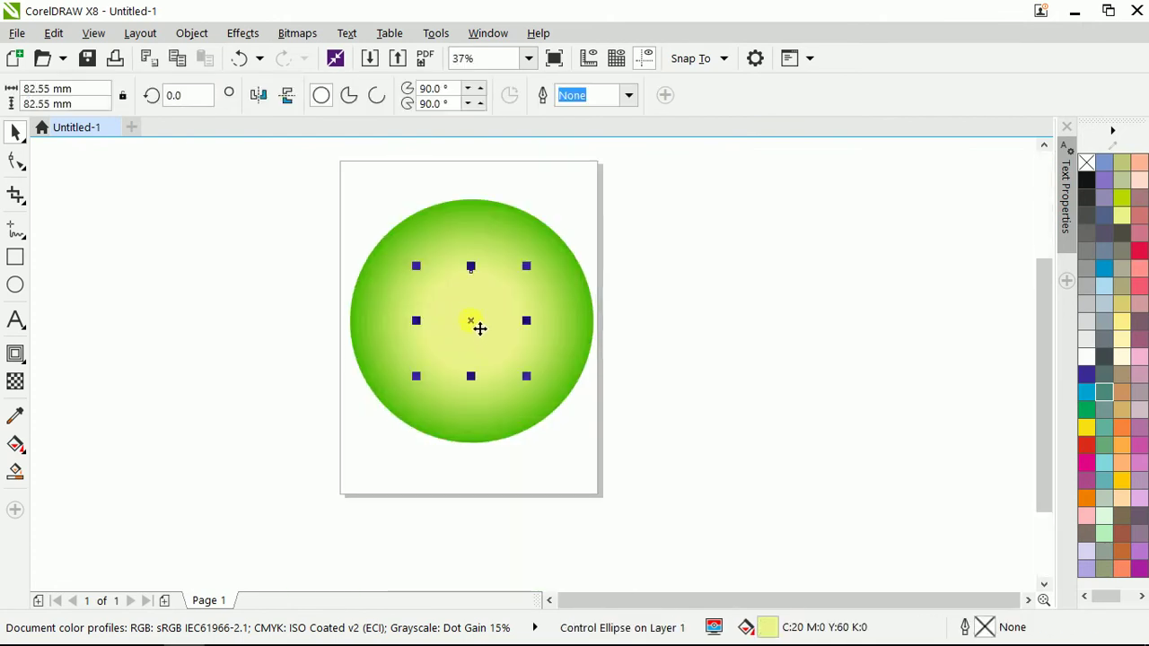
drag(479, 328, 604, 360)
key(ctrl+z)
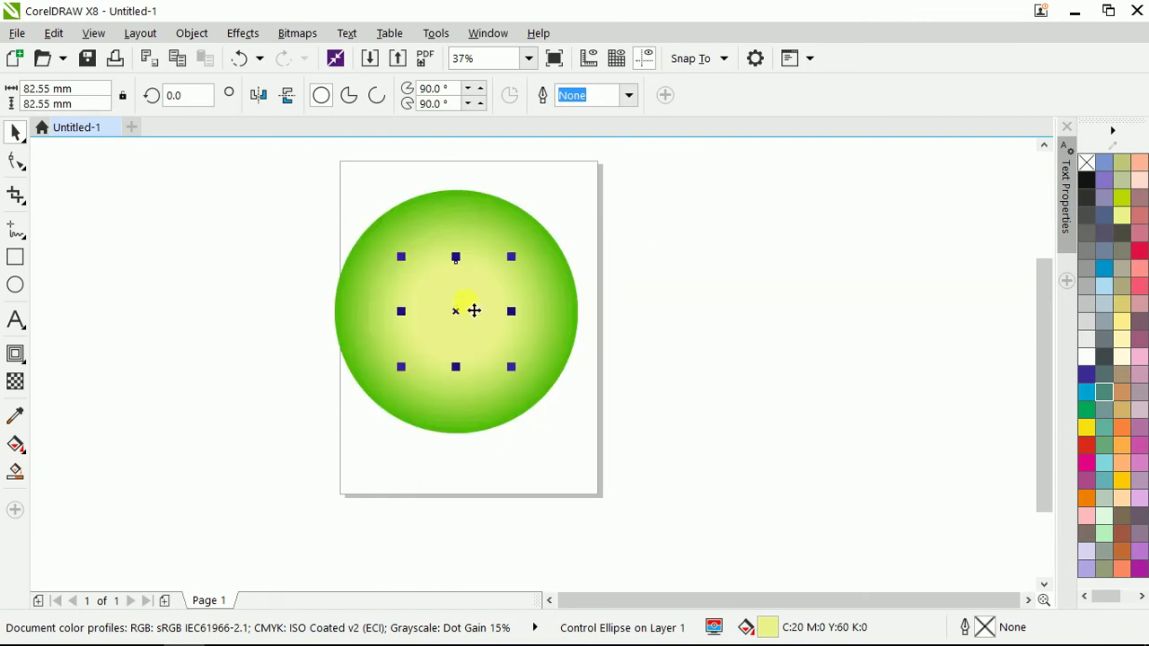
Select the circle's contour group instead of its control ellipse and break the contour group apart.
click(505, 274)
click(244, 95)
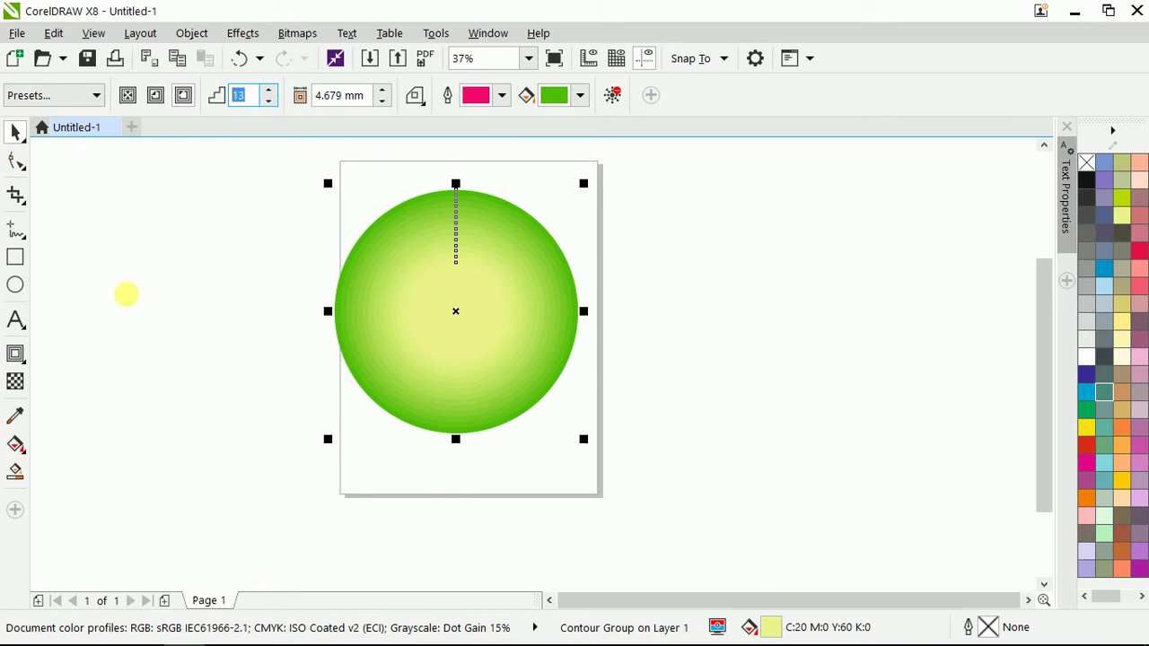
scroll(440, 244, up, 1)
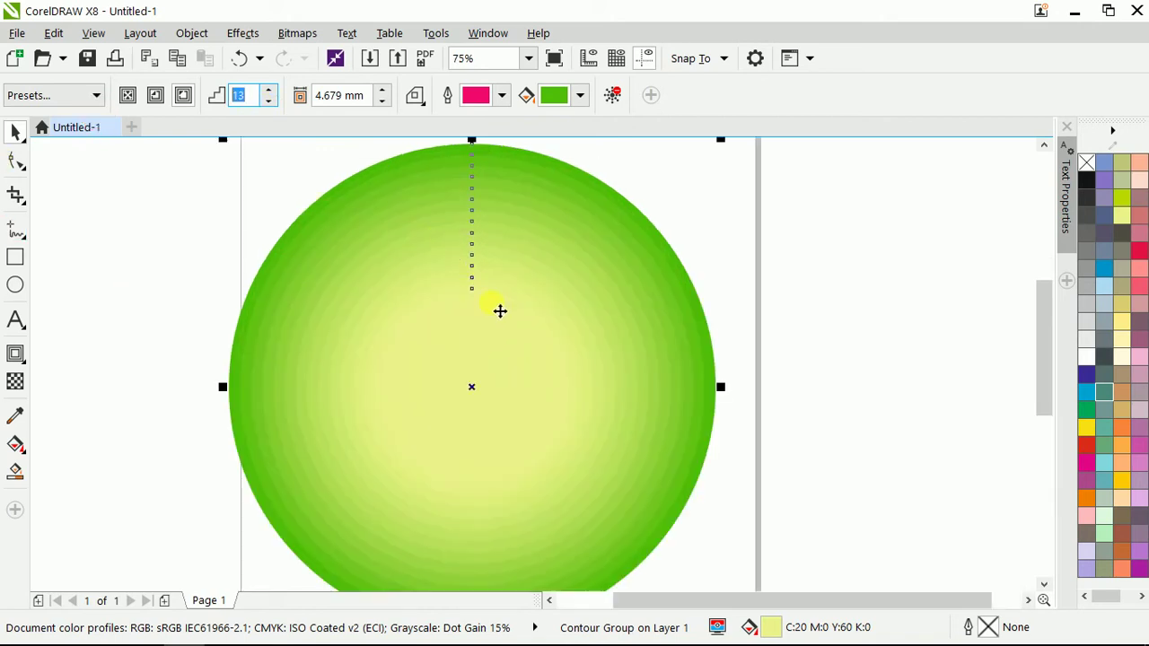
right_click(529, 290)
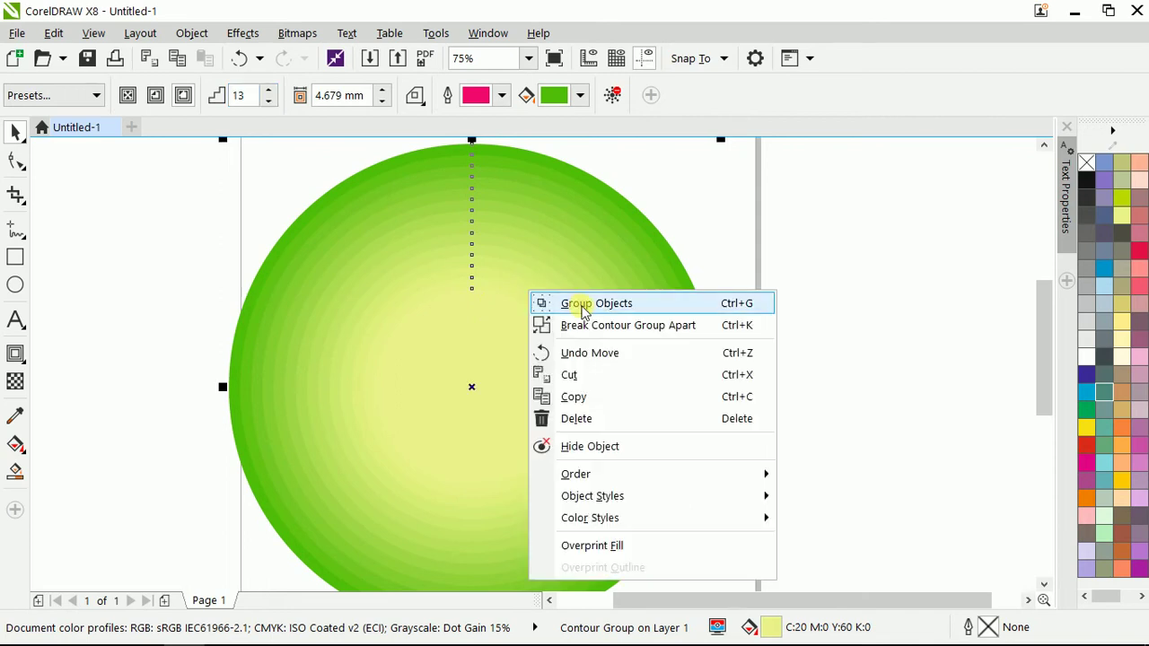
click(490, 290)
right_click(503, 304)
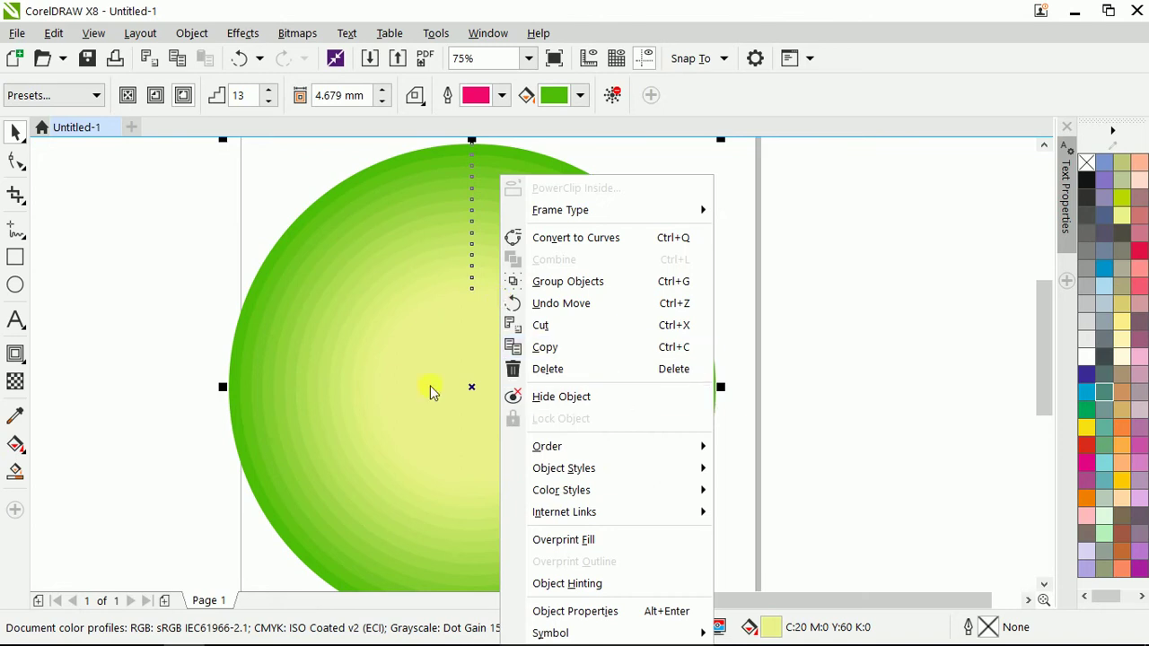
click(384, 386)
right_click(428, 366)
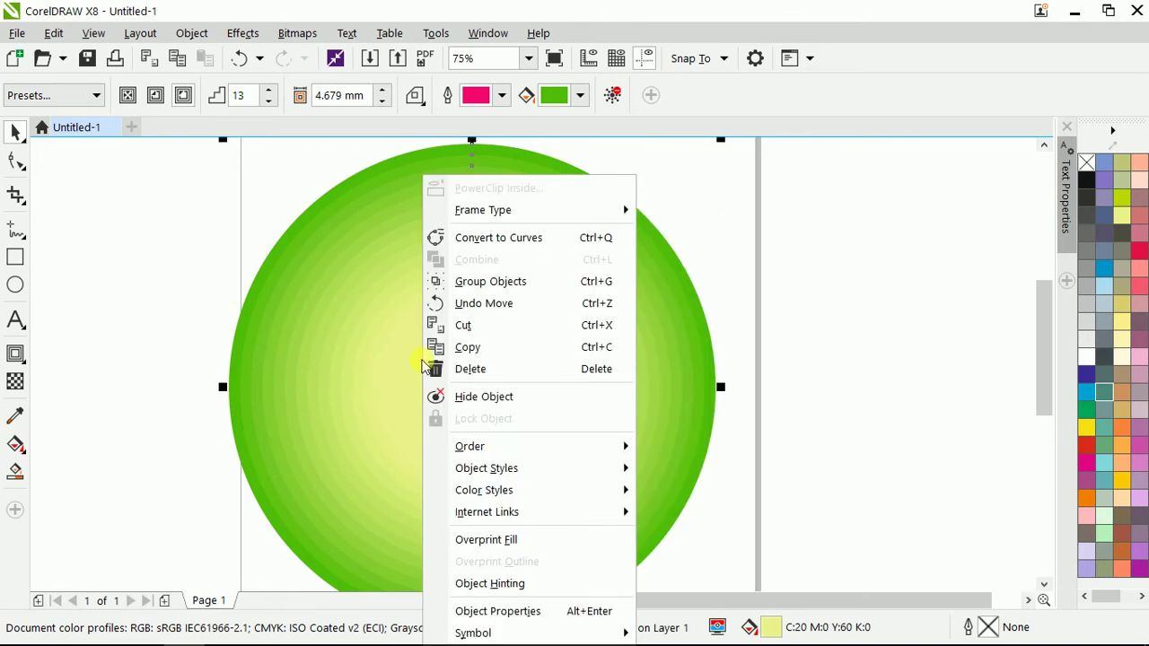
click(665, 299)
right_click(680, 287)
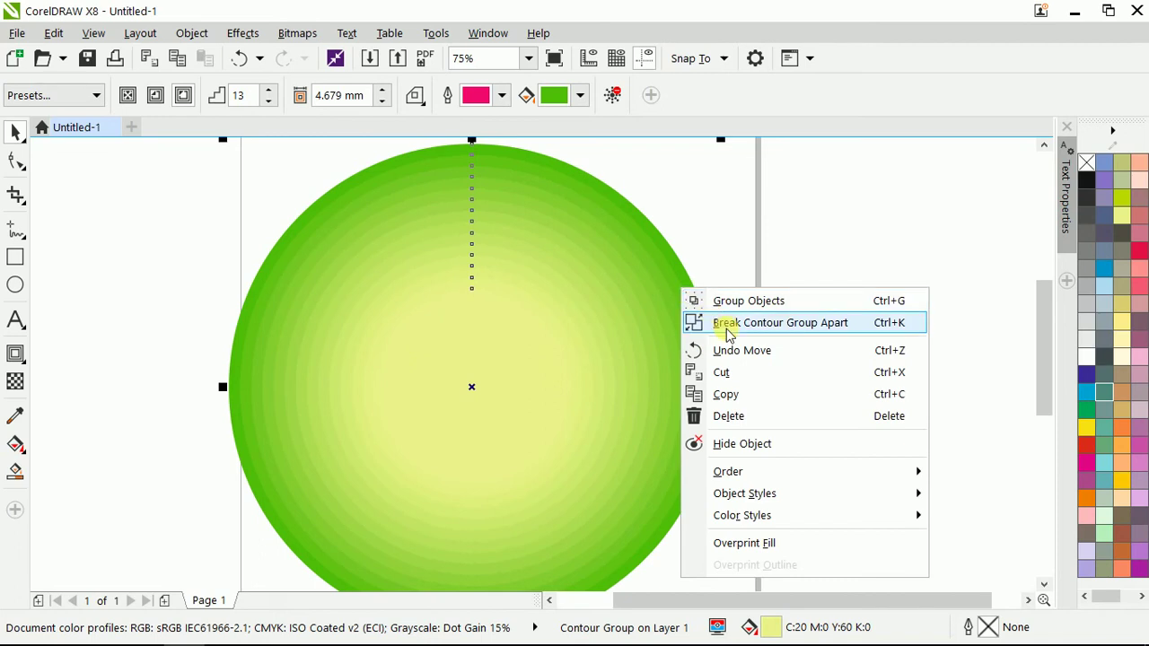
click(842, 323)
Ungroup all objects in the separated contour group and deselect everything.
click(625, 330)
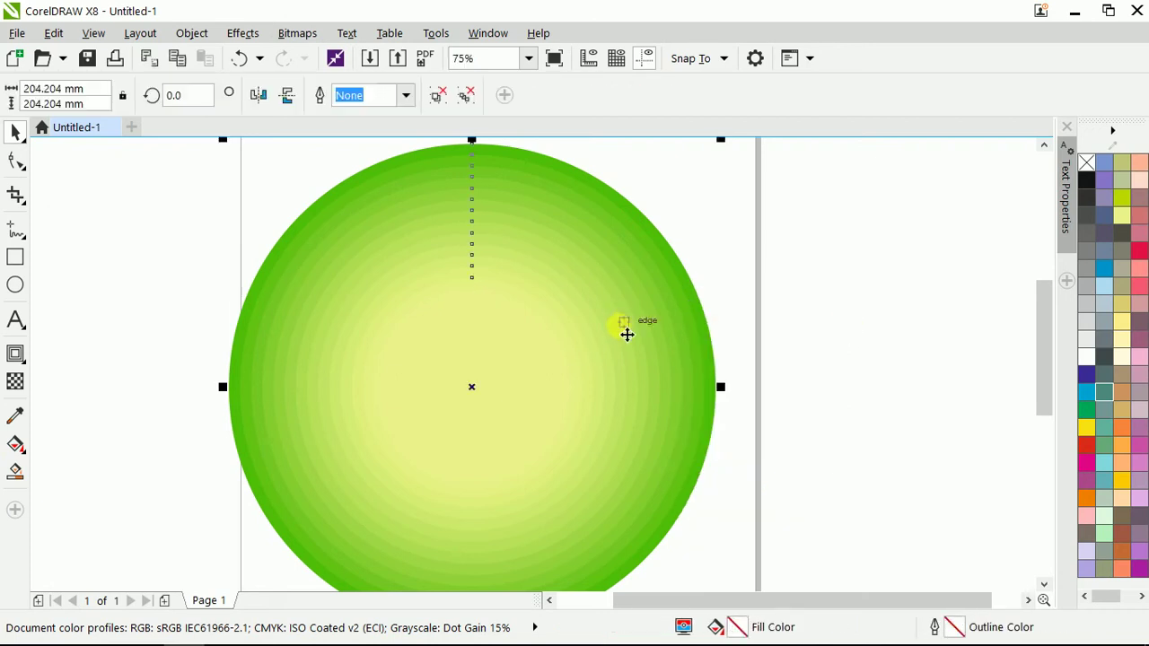
click(646, 272)
right_click(648, 275)
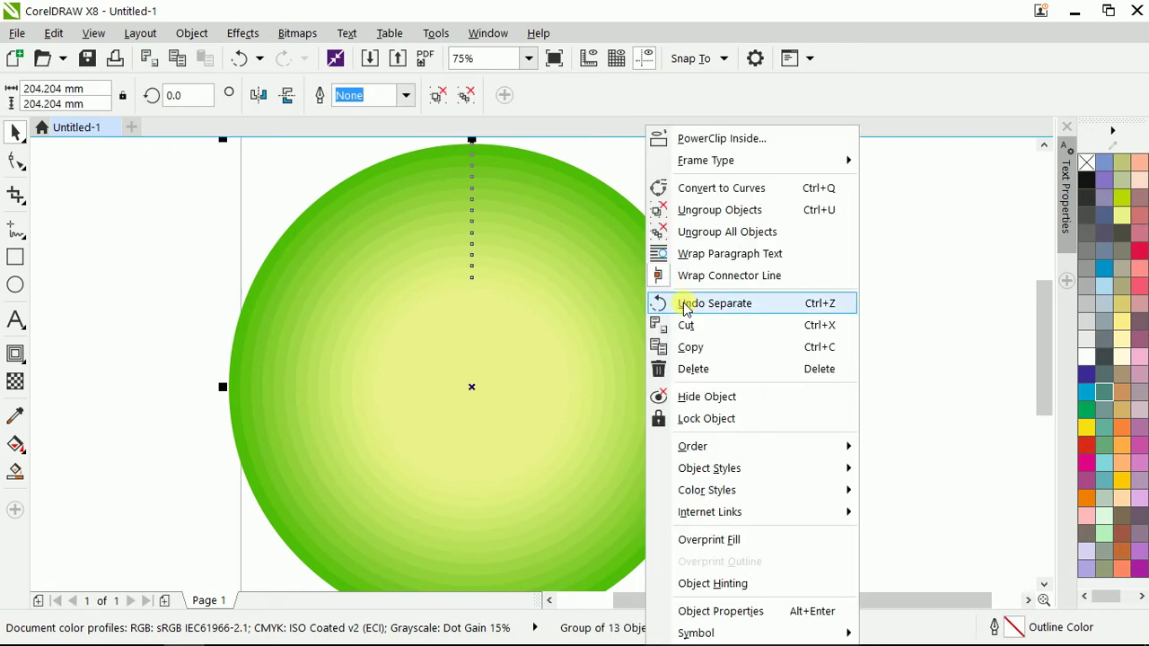
click(734, 235)
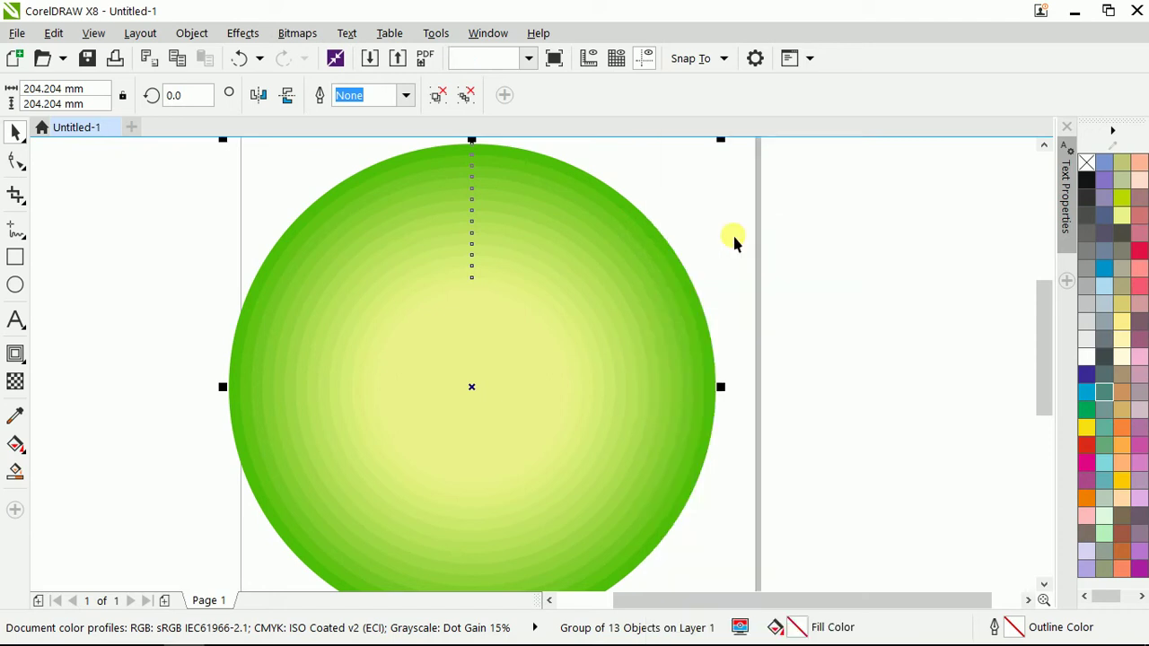
click(834, 259)
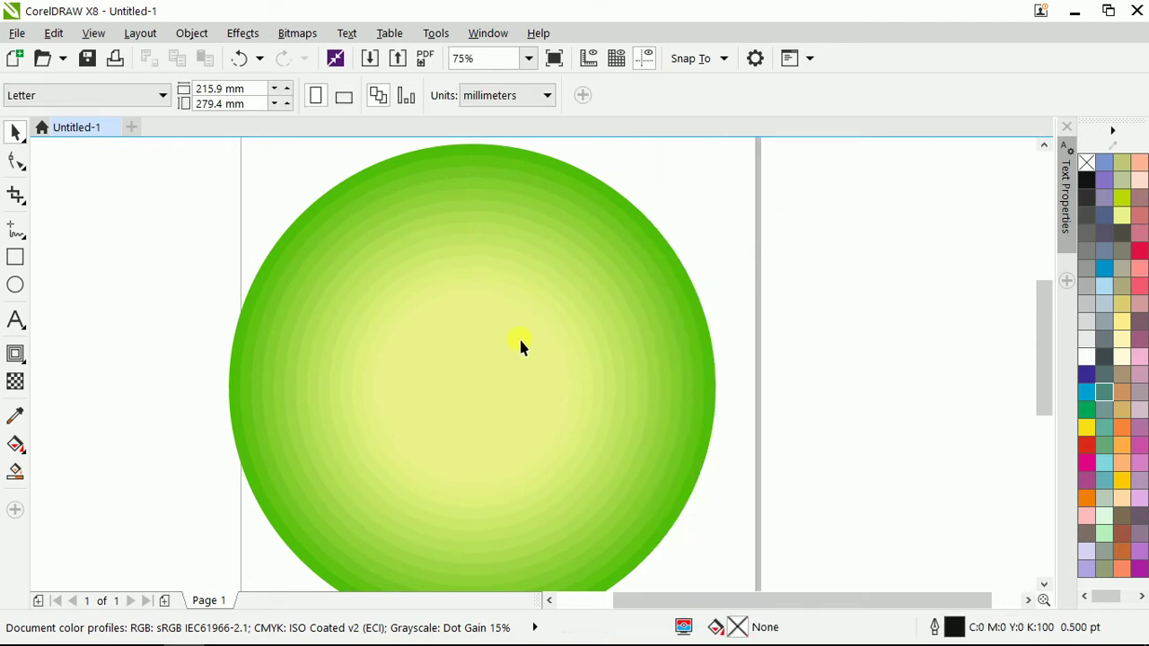
Move the smaller inner circles out of the ungrouped stack and scatter them on both sides of the page.
click(404, 369)
scroll(454, 303, down, 1)
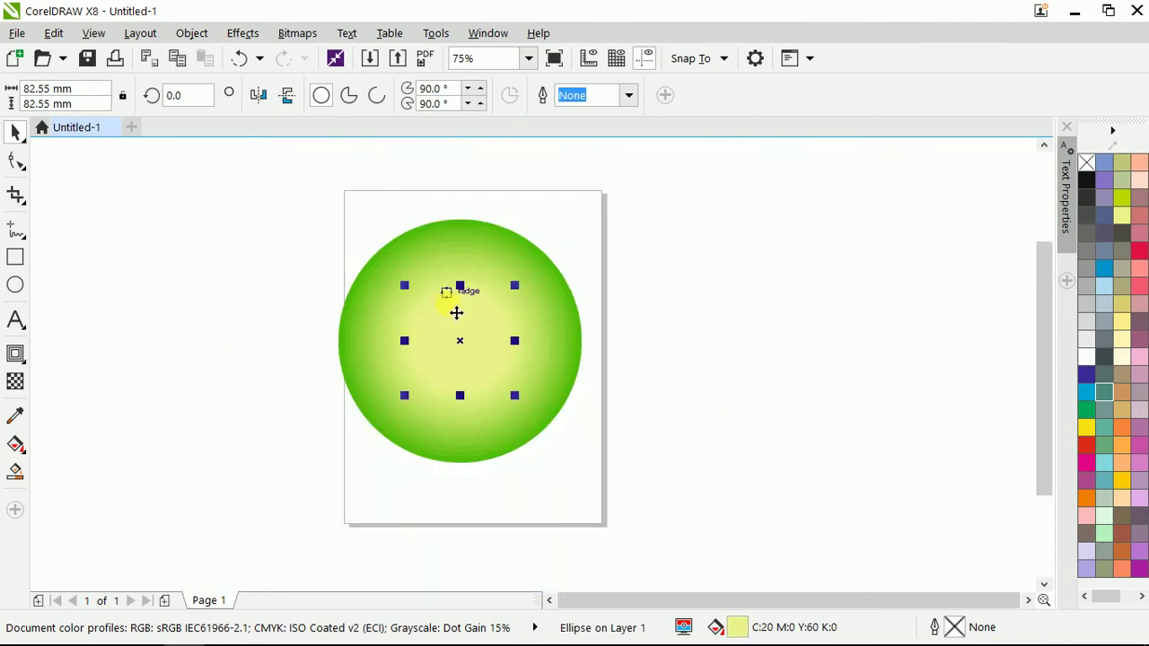
drag(478, 348, 619, 405)
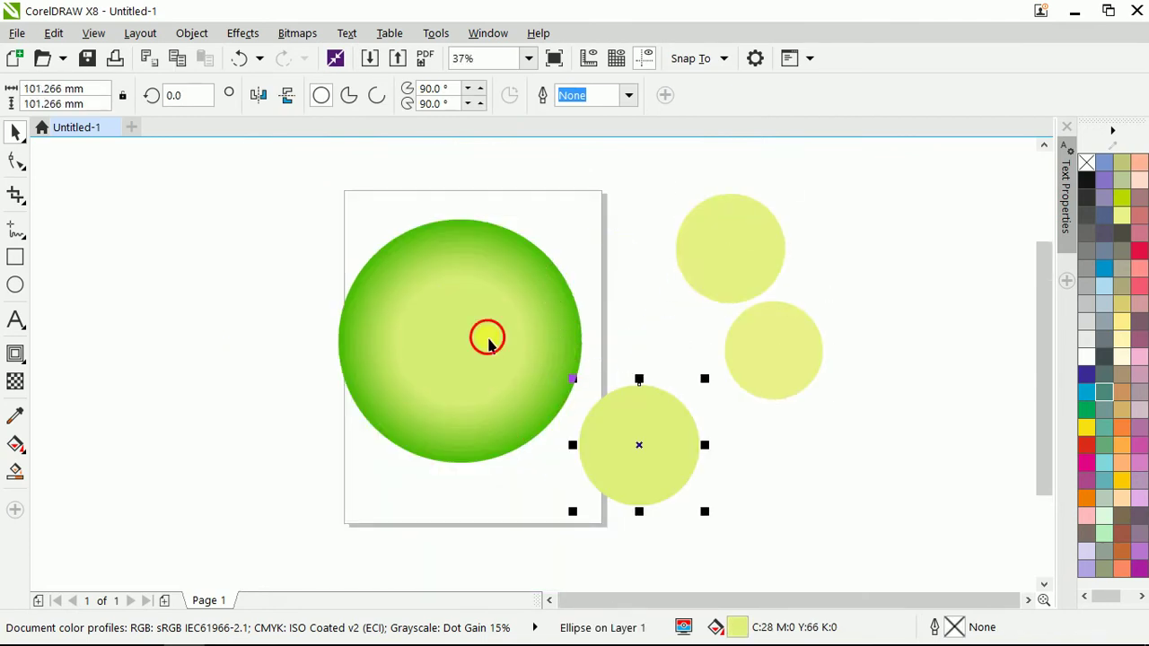
drag(487, 336, 662, 233)
drag(431, 330, 206, 420)
drag(434, 377, 324, 534)
drag(457, 349, 282, 264)
drag(400, 330, 400, 330)
Move the remaining larger green circles off the darkest base circle and spread them above and to its right.
click(463, 353)
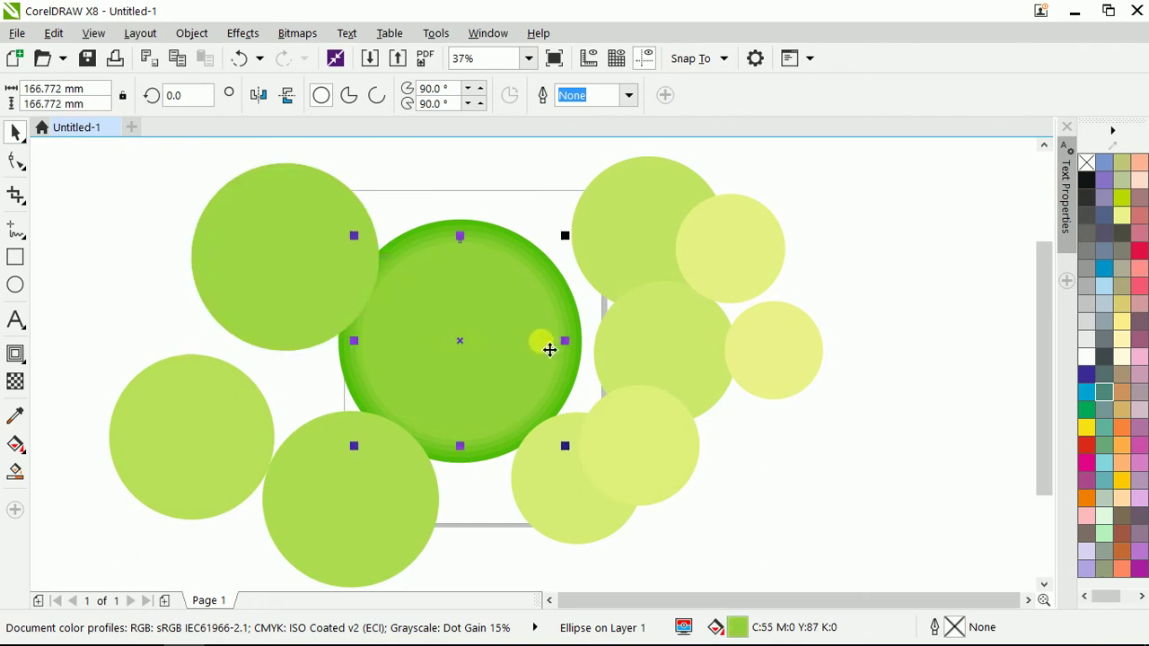
drag(499, 360, 800, 448)
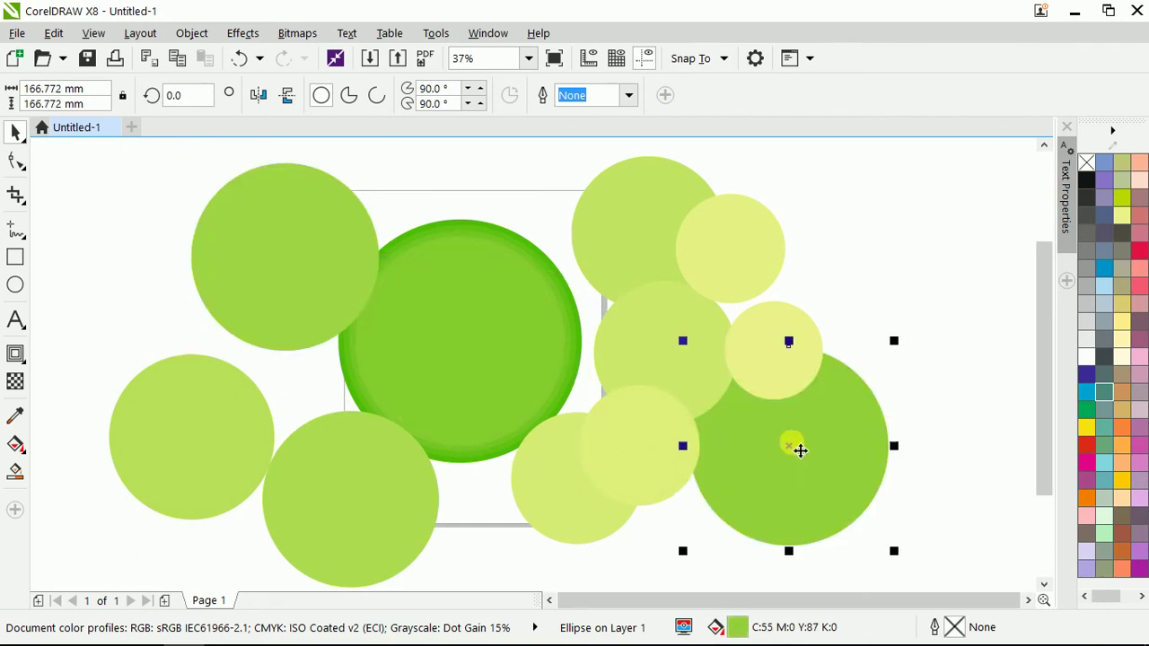
drag(490, 386, 552, 210)
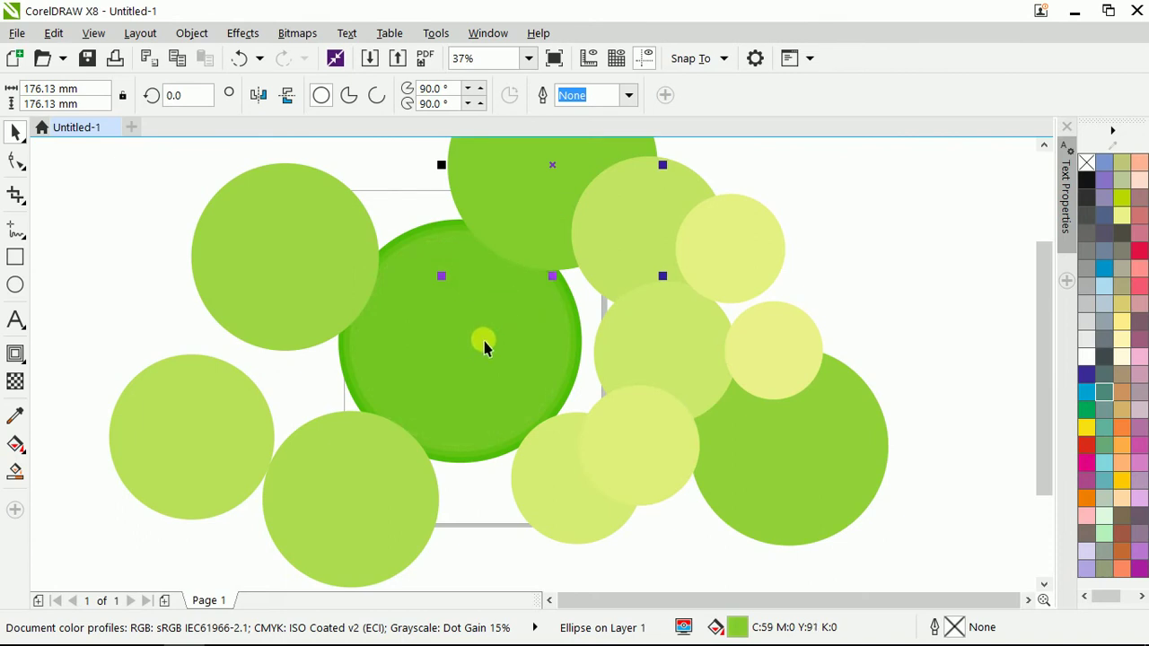
drag(482, 339, 856, 239)
drag(459, 336, 668, 209)
scroll(531, 354, down, 2)
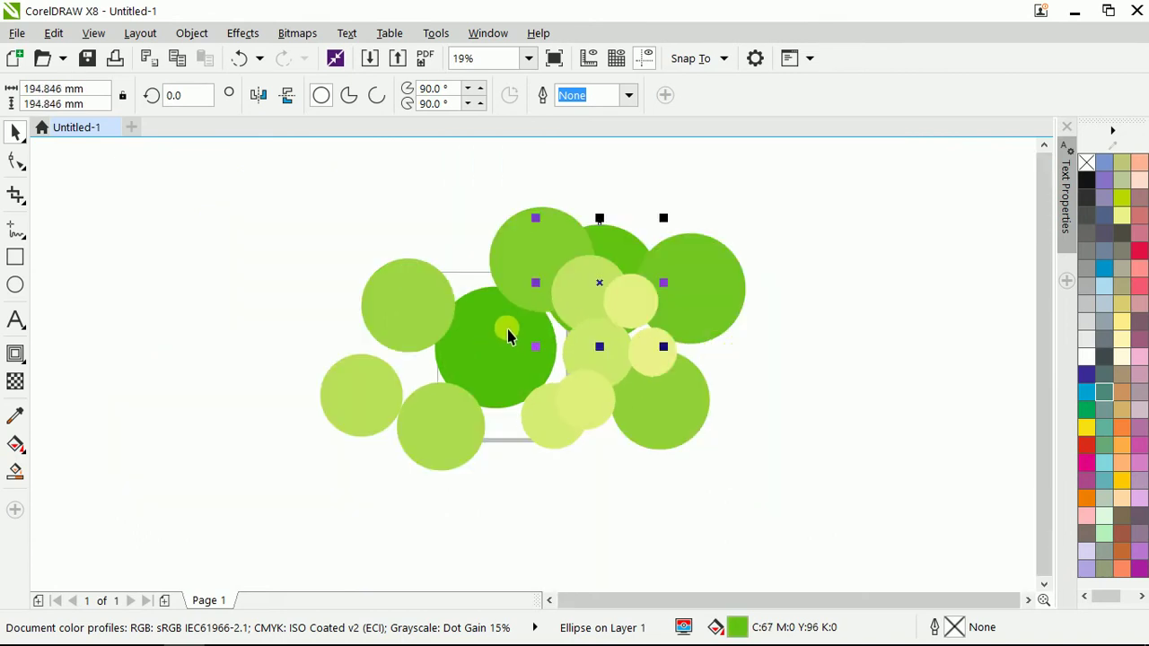
Select all the scattered circles and delete them to empty the page.
click(796, 184)
key(ctrl+a)
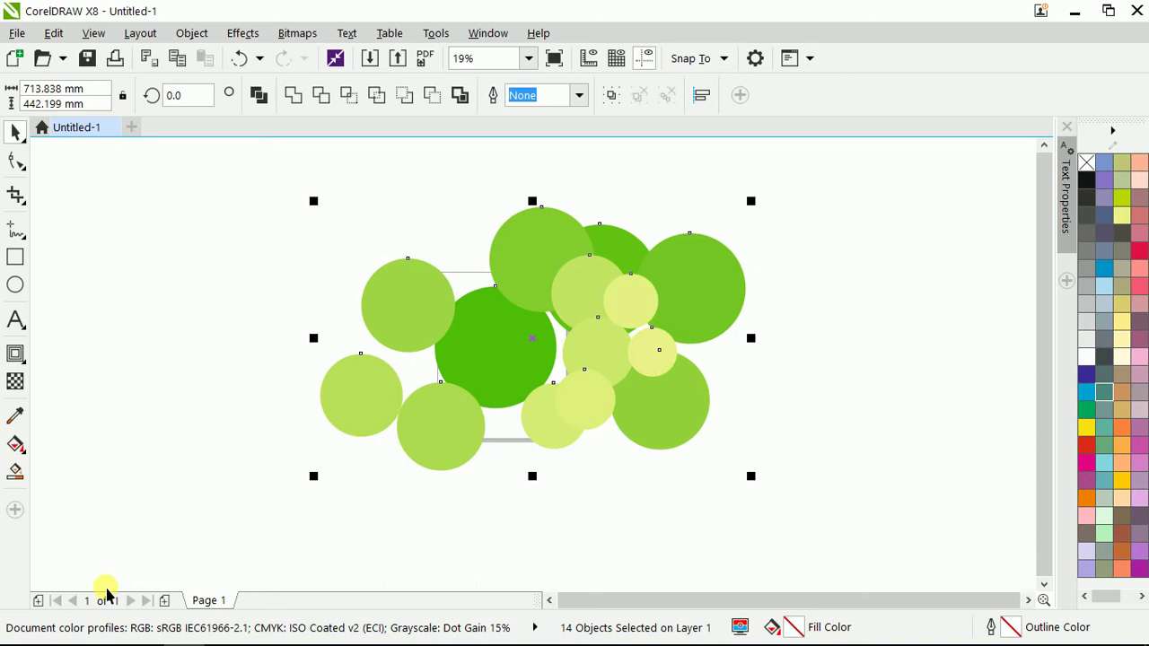
key(Delete)
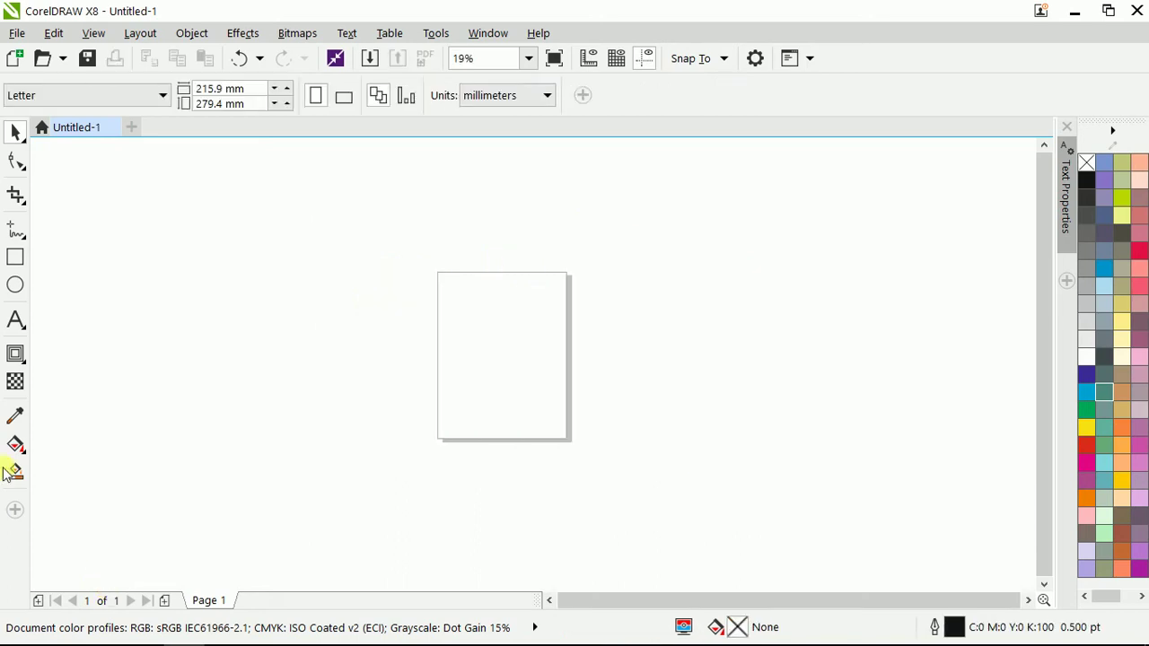
Draw an upright ellipse about 59 by 72 mm and a smaller one about 33 by 35 mm to its right.
click(14, 258)
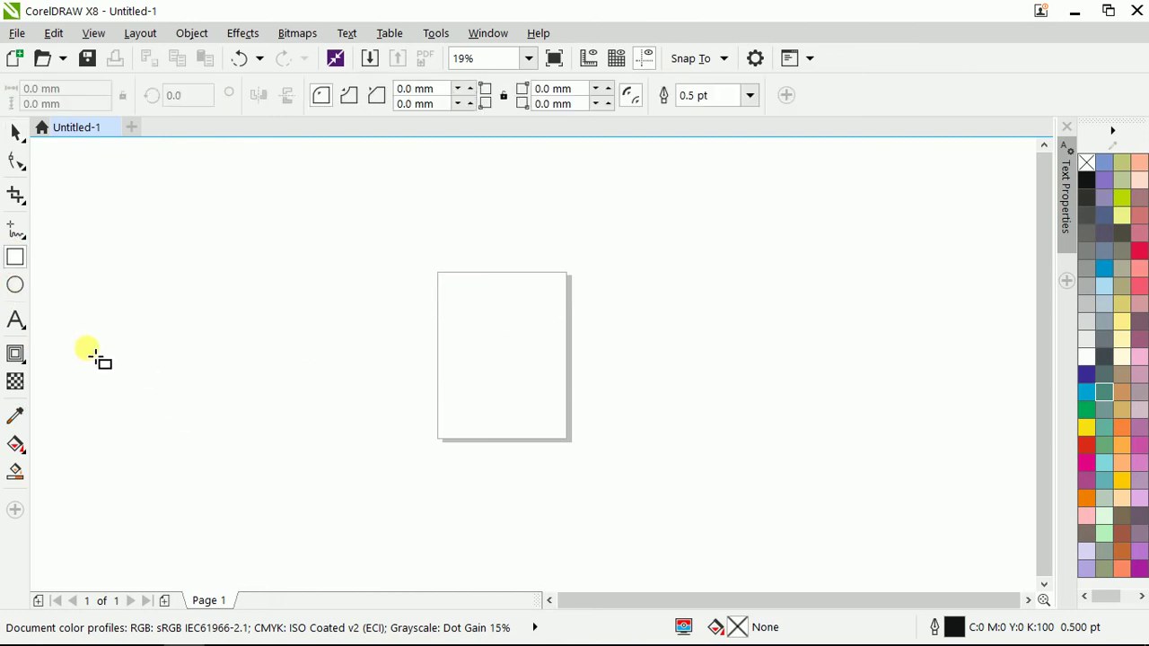
click(16, 354)
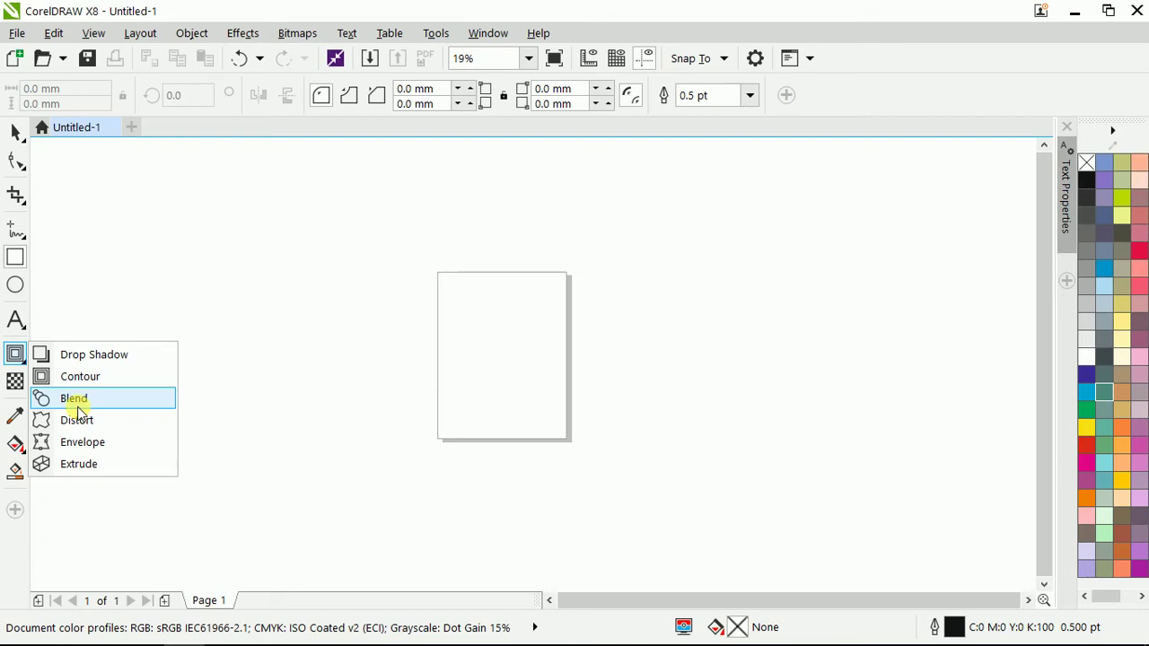
click(78, 404)
scroll(475, 314, up, 1)
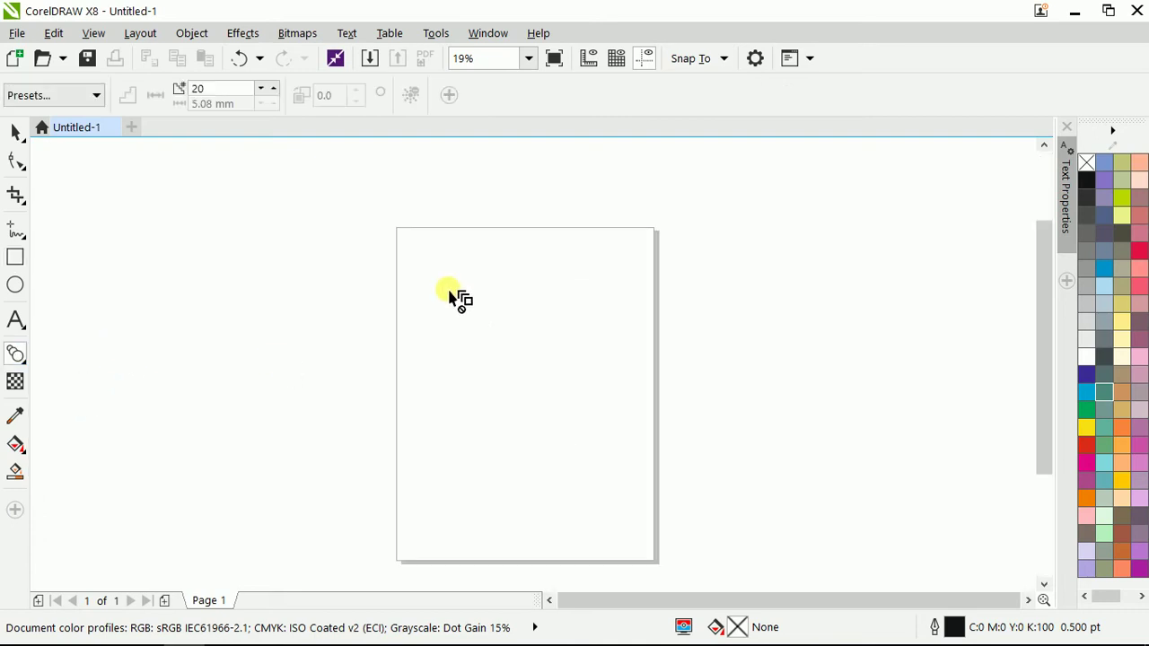
click(15, 286)
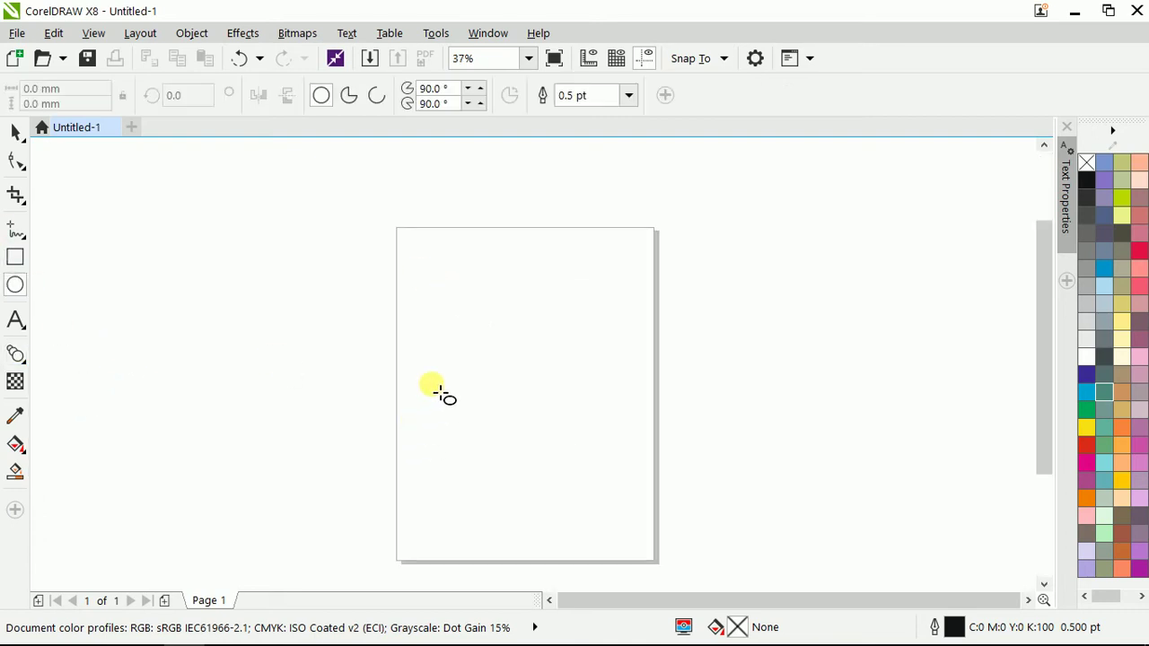
drag(429, 299, 506, 393)
scroll(460, 356, up, 2)
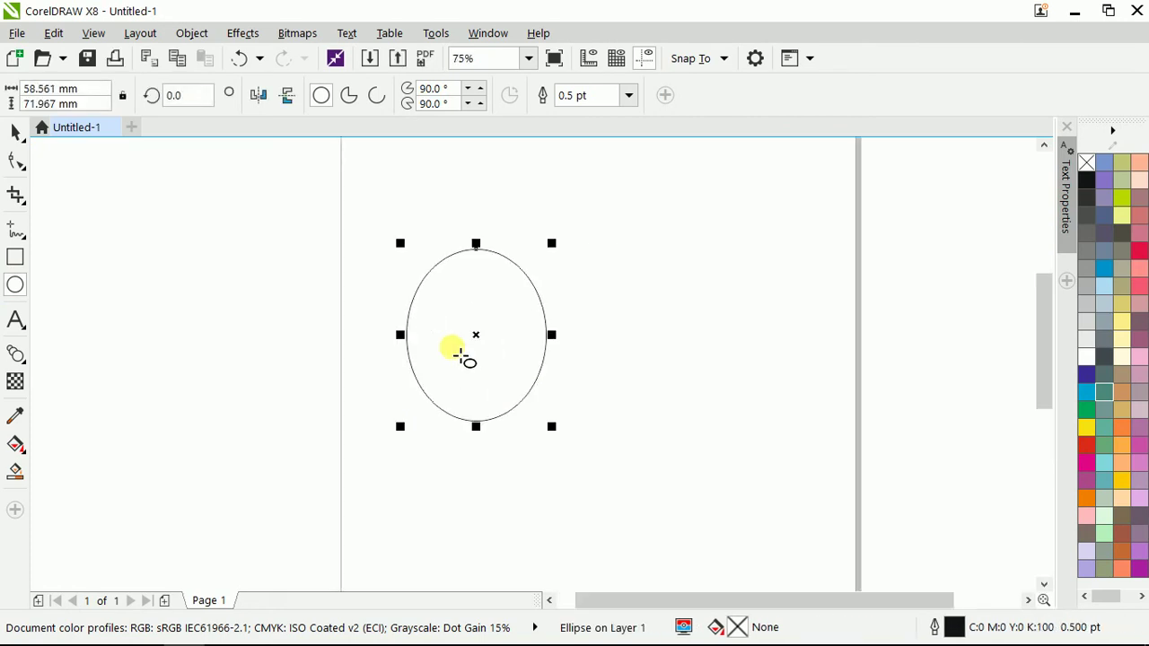
drag(620, 285, 700, 365)
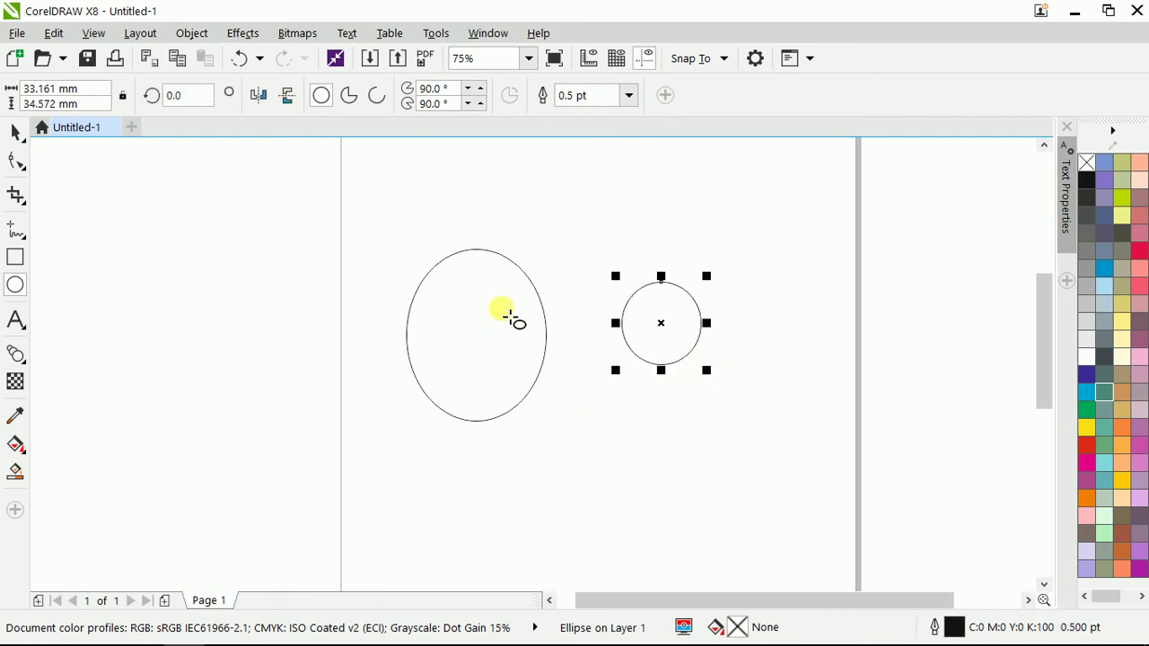
Blend the large ellipse into the small circle with 20 steps.
click(14, 359)
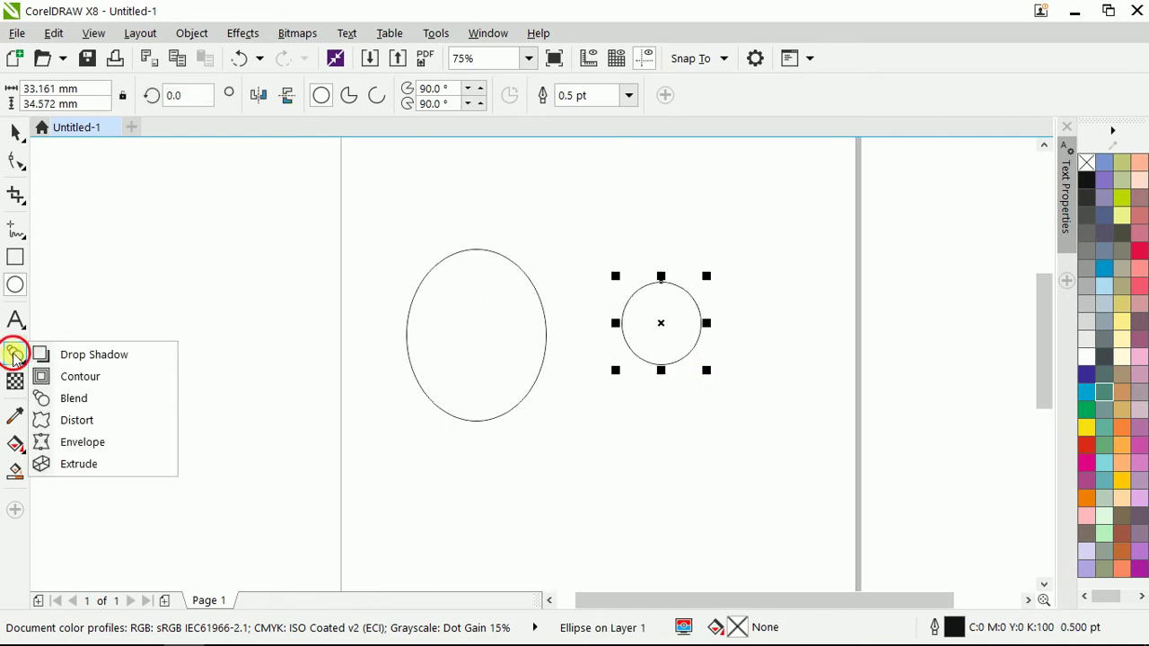
click(74, 397)
drag(456, 334, 456, 334)
drag(602, 337, 659, 330)
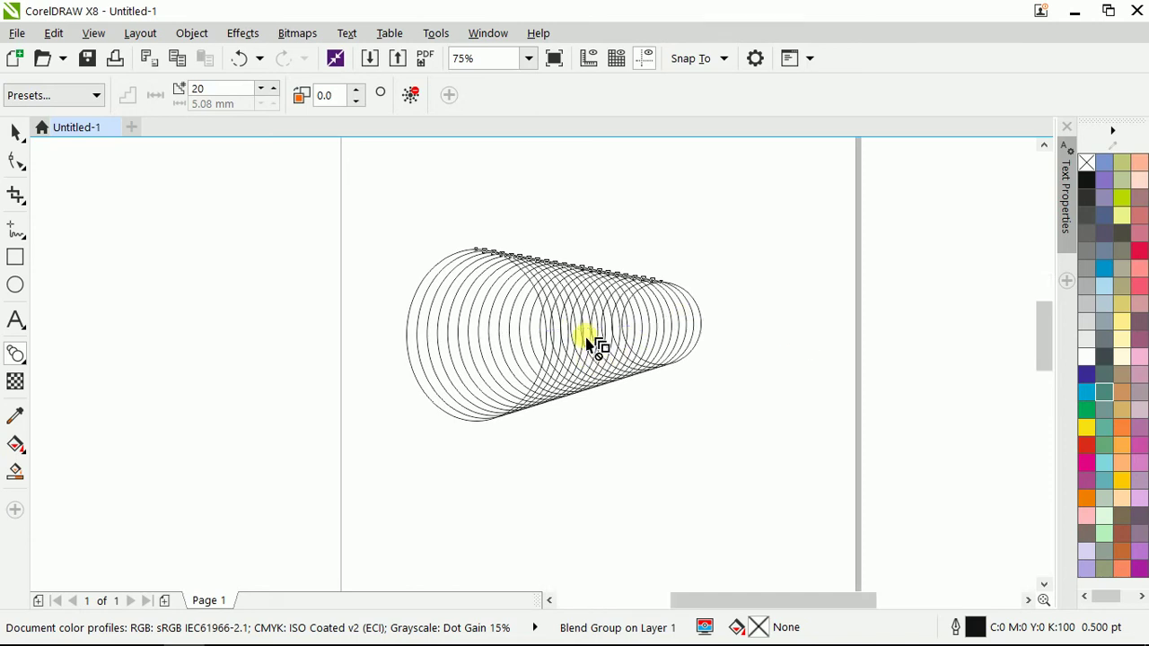
Fill the blend with pale yellow-green (C:20 M:0 Y:60 K:0) and remove its outline.
scroll(584, 339, up, 3)
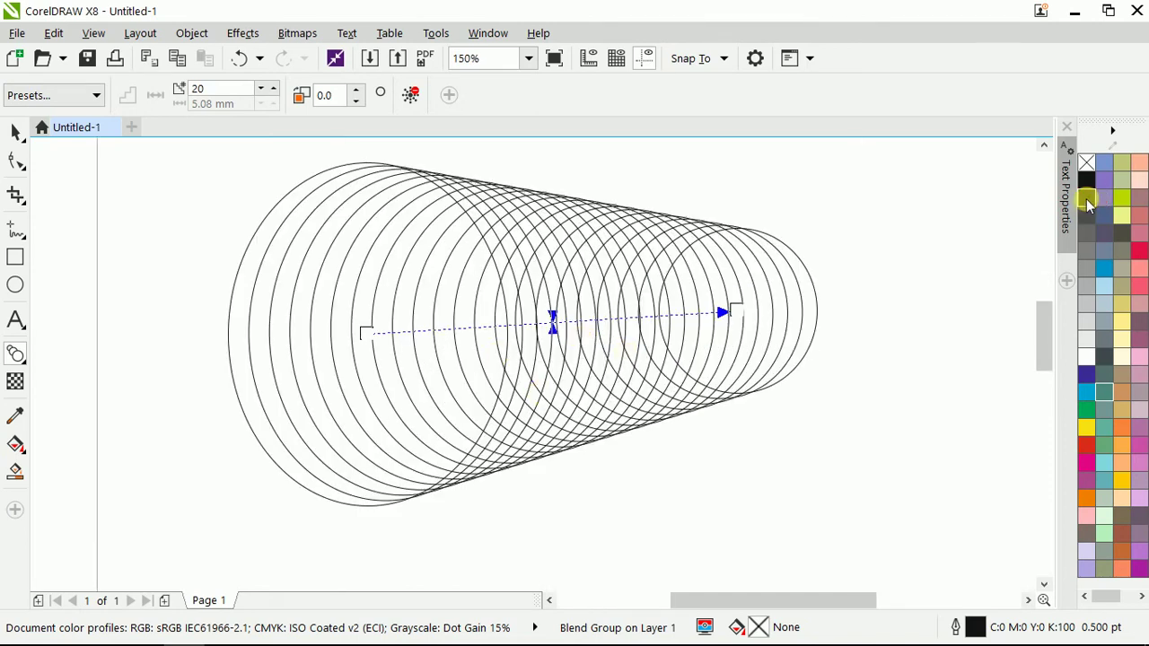
click(1085, 190)
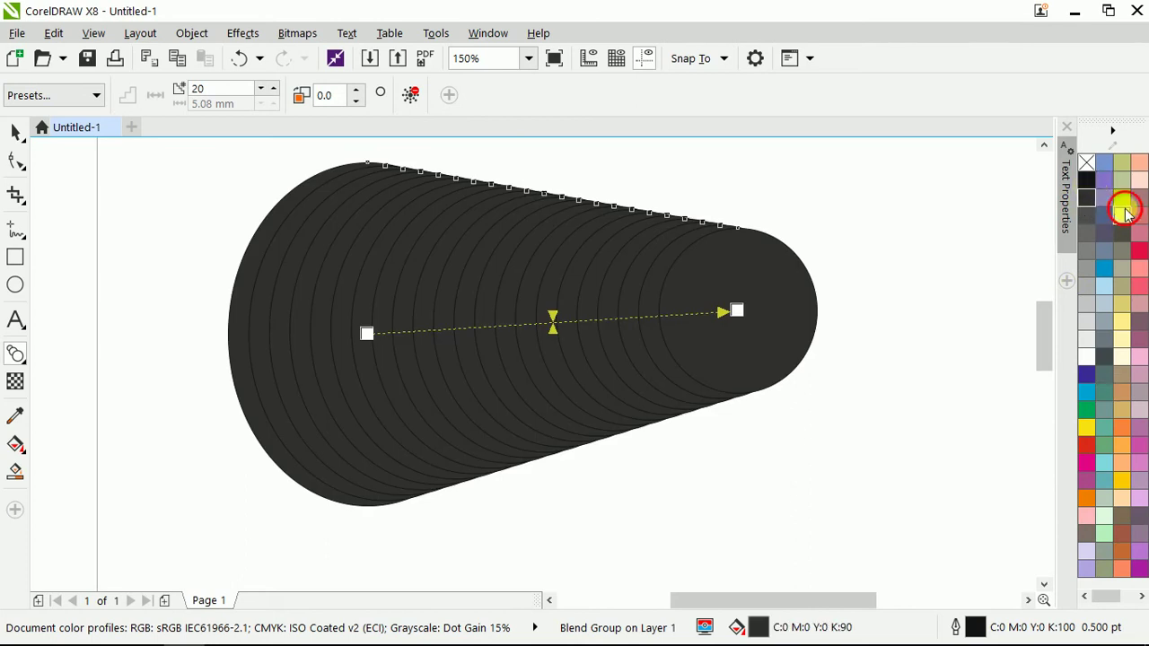
click(1122, 203)
right_click(1122, 201)
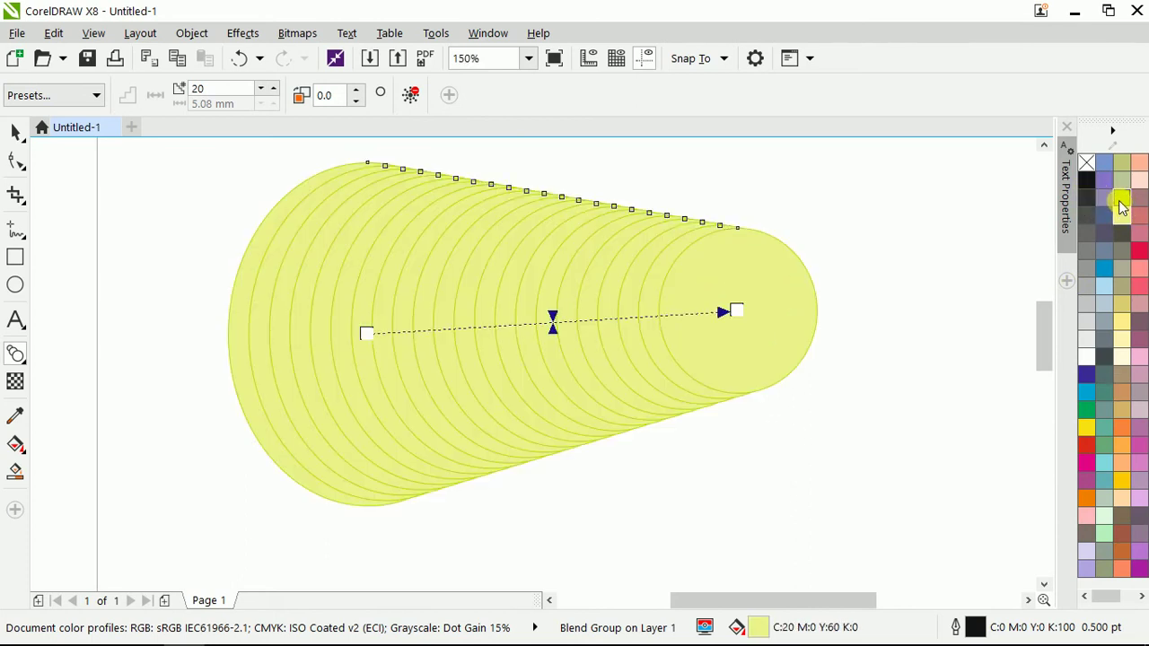
right_click(1086, 160)
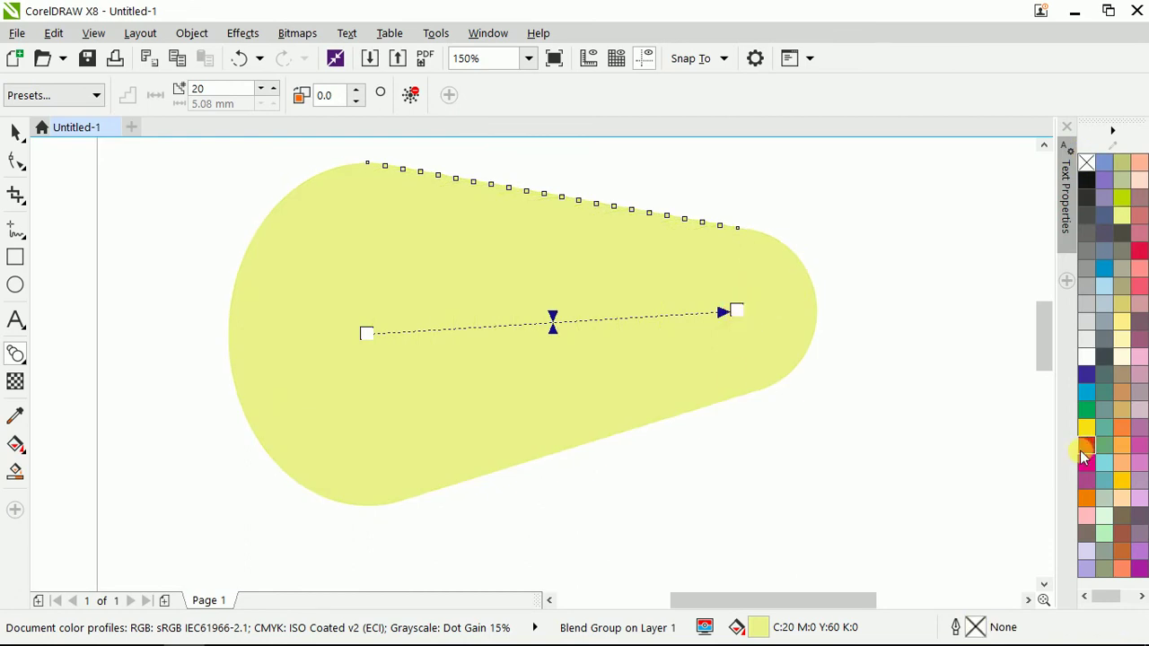
Apply red to the small circle at the end of the blend.
drag(1082, 455, 743, 316)
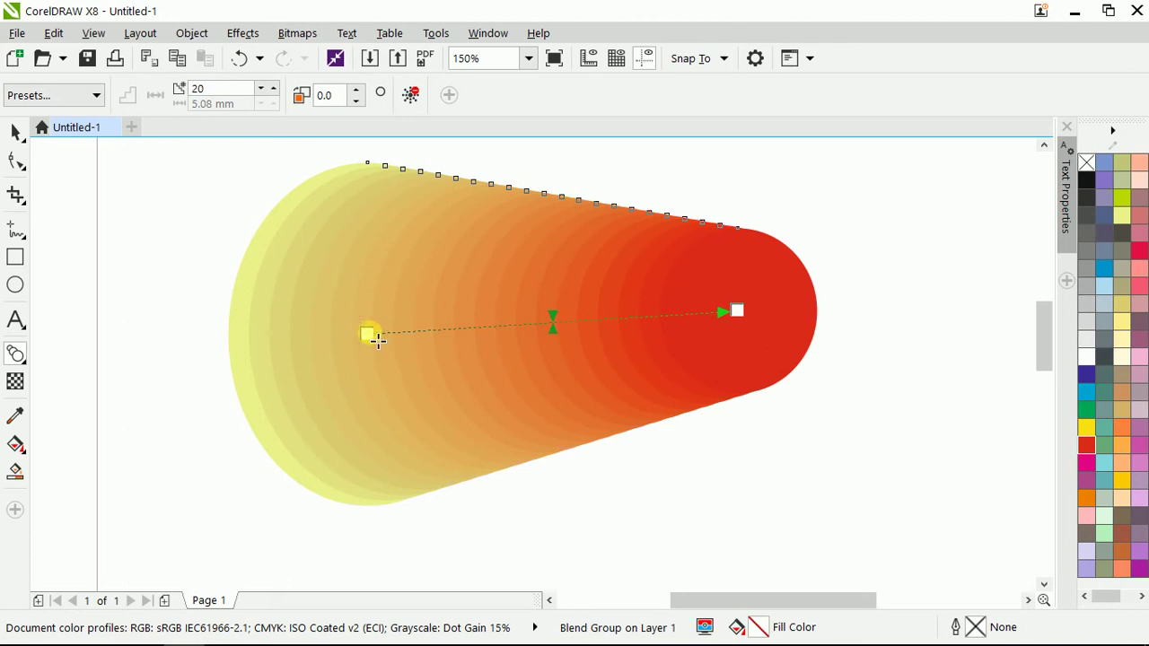
drag(377, 340, 377, 340)
Try to apply yellow to the large ellipse at the blend's start, and try to assign a new start object.
drag(1088, 431, 367, 336)
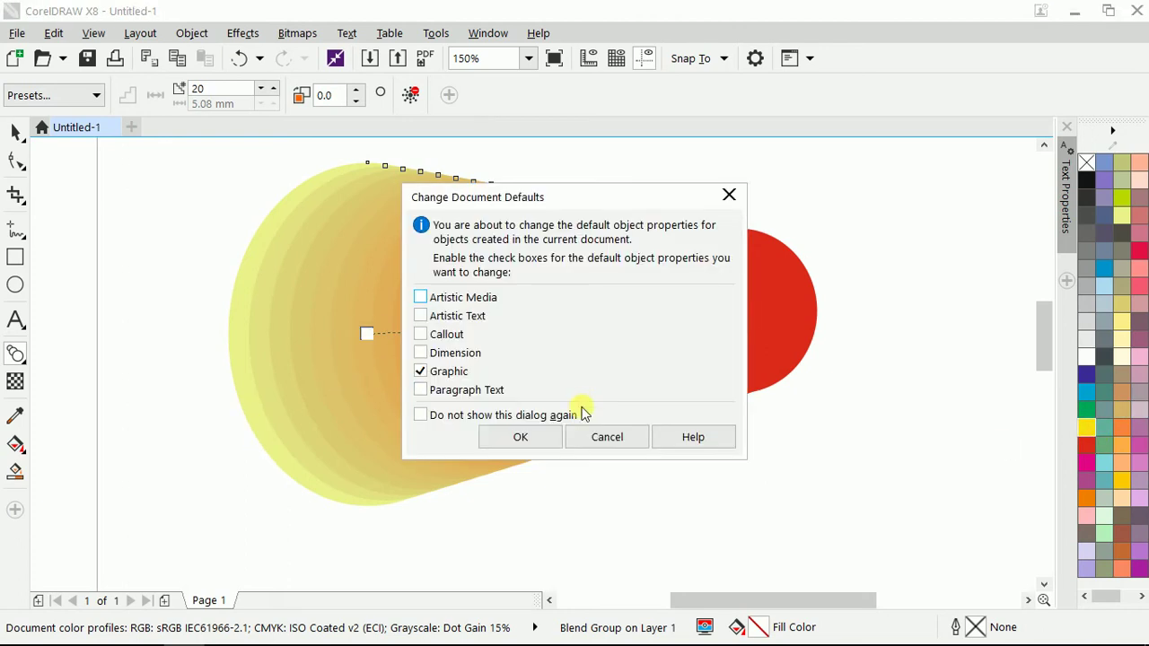
click(629, 438)
drag(251, 357, 367, 337)
click(541, 440)
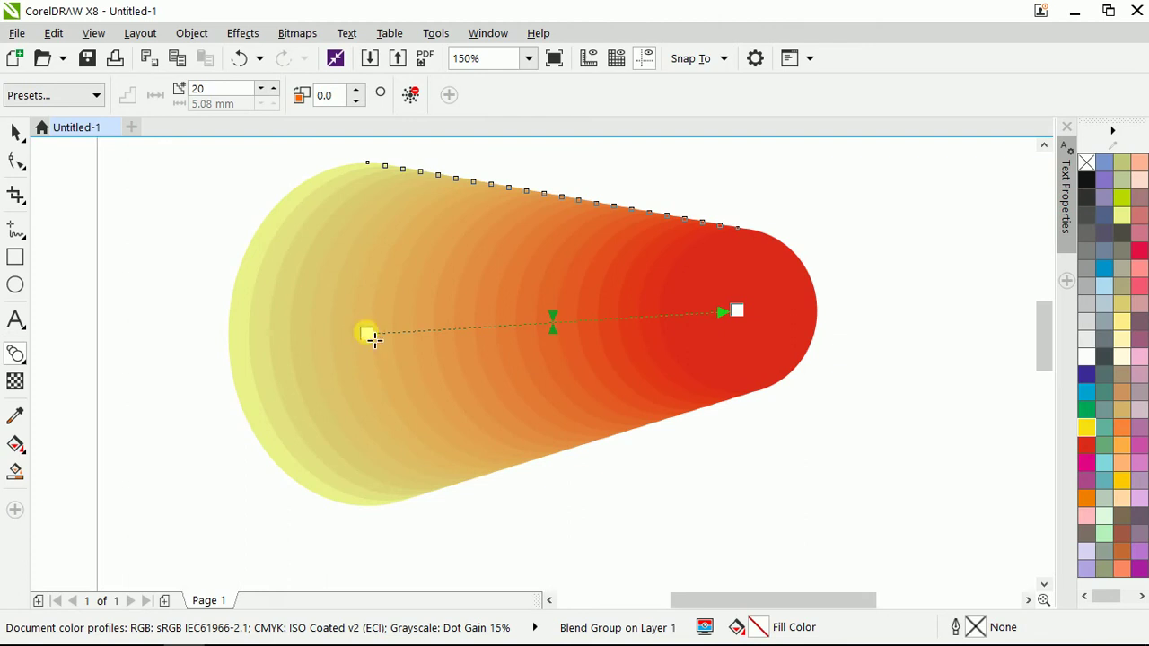
drag(1077, 437, 1076, 440)
drag(389, 362, 370, 340)
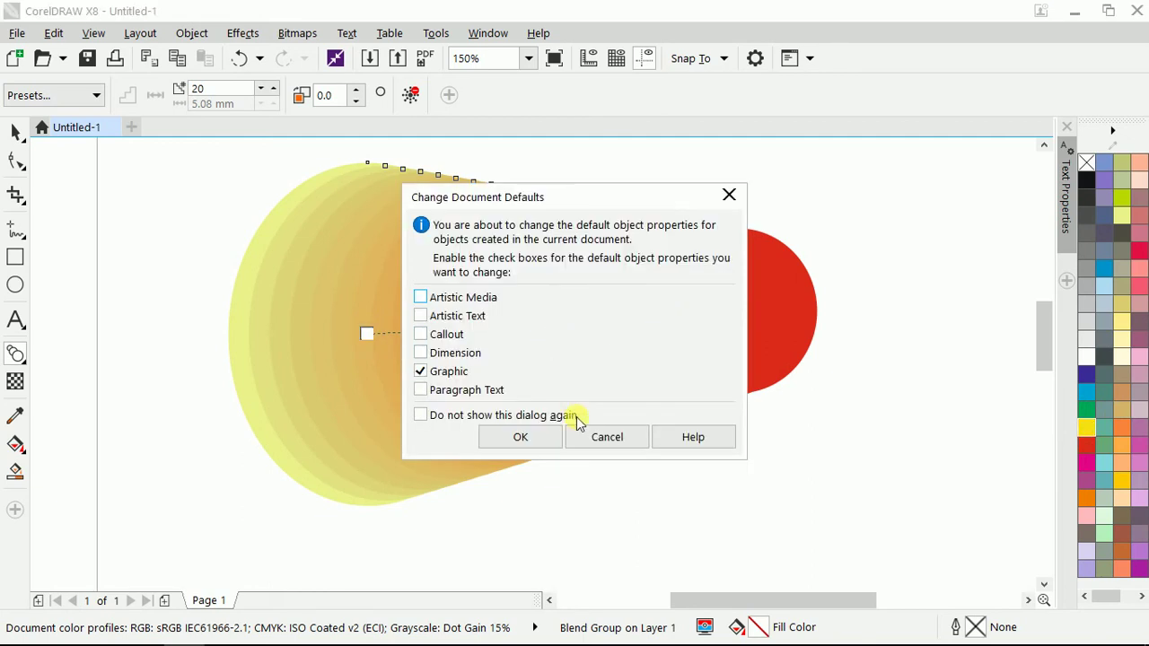
click(609, 437)
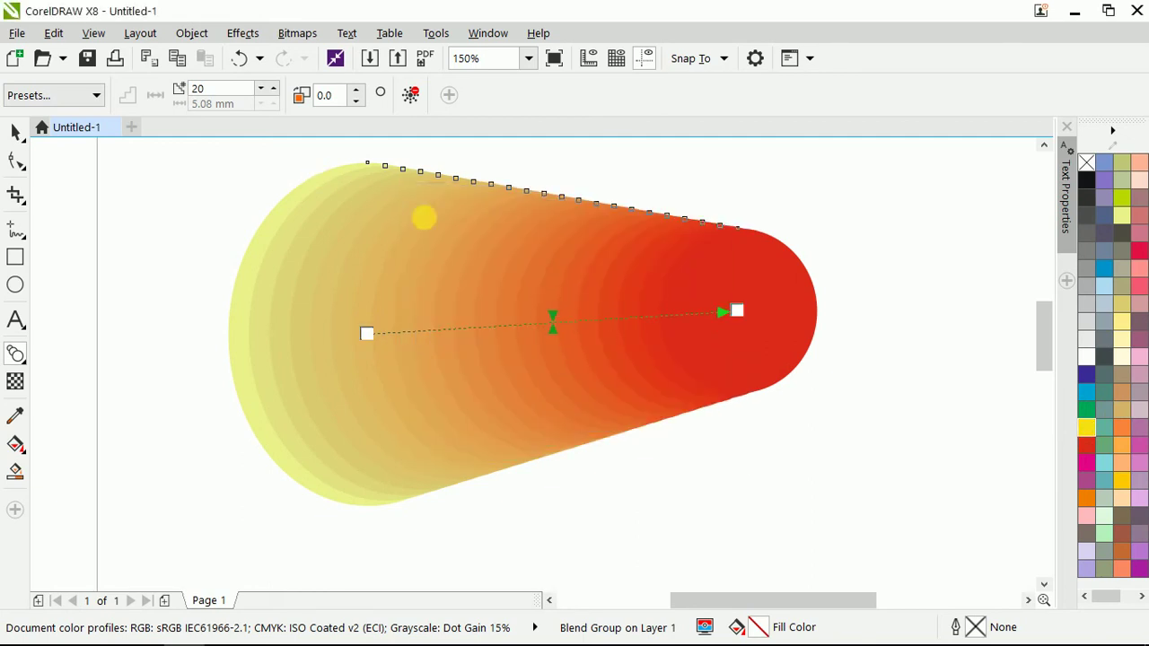
right_click(289, 245)
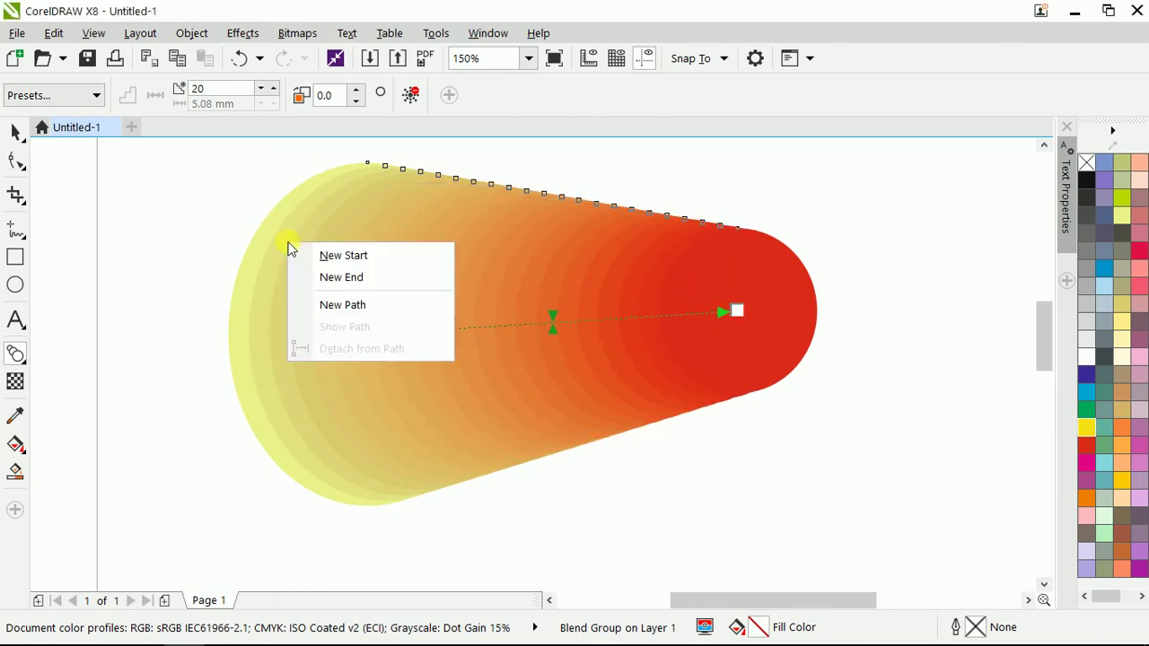
click(332, 256)
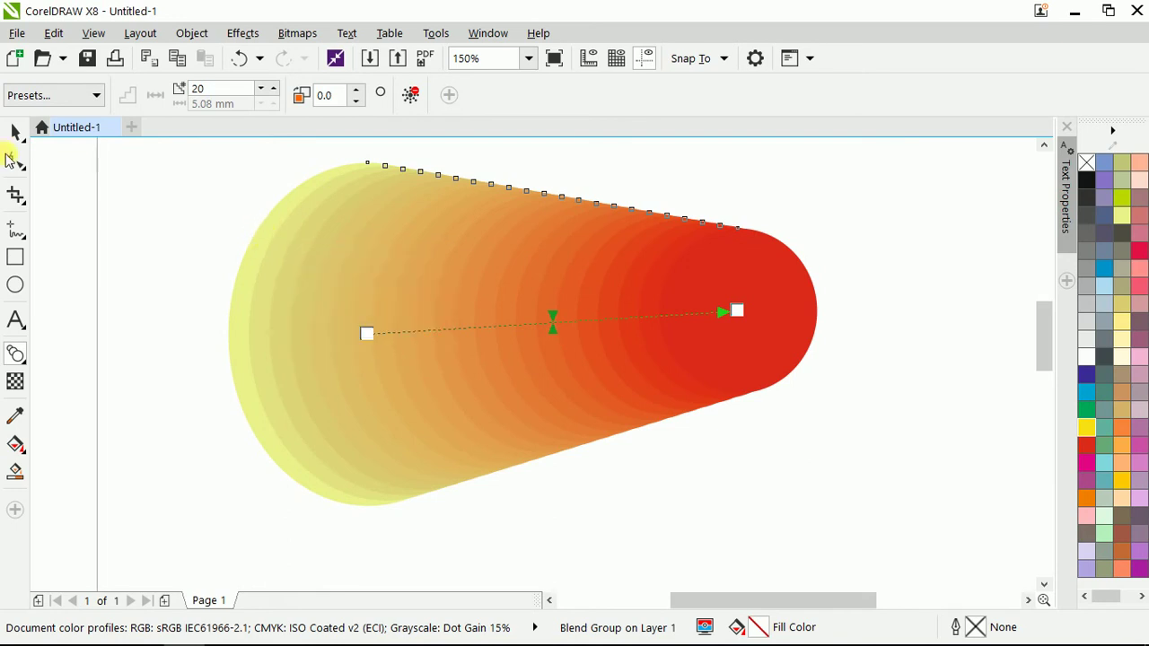
Select the whole blend and move it slightly down on the page.
click(18, 132)
click(469, 307)
click(670, 282)
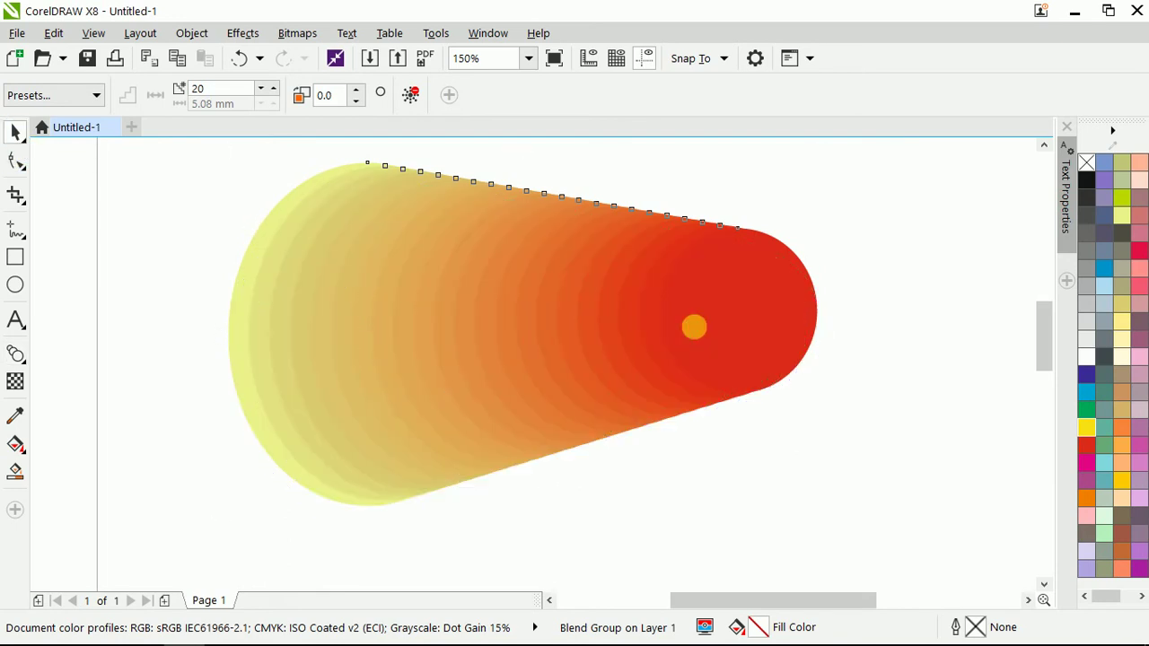
drag(611, 329, 615, 345)
Move the blend's red end circle into the upper-left part of the large ellipse.
click(16, 354)
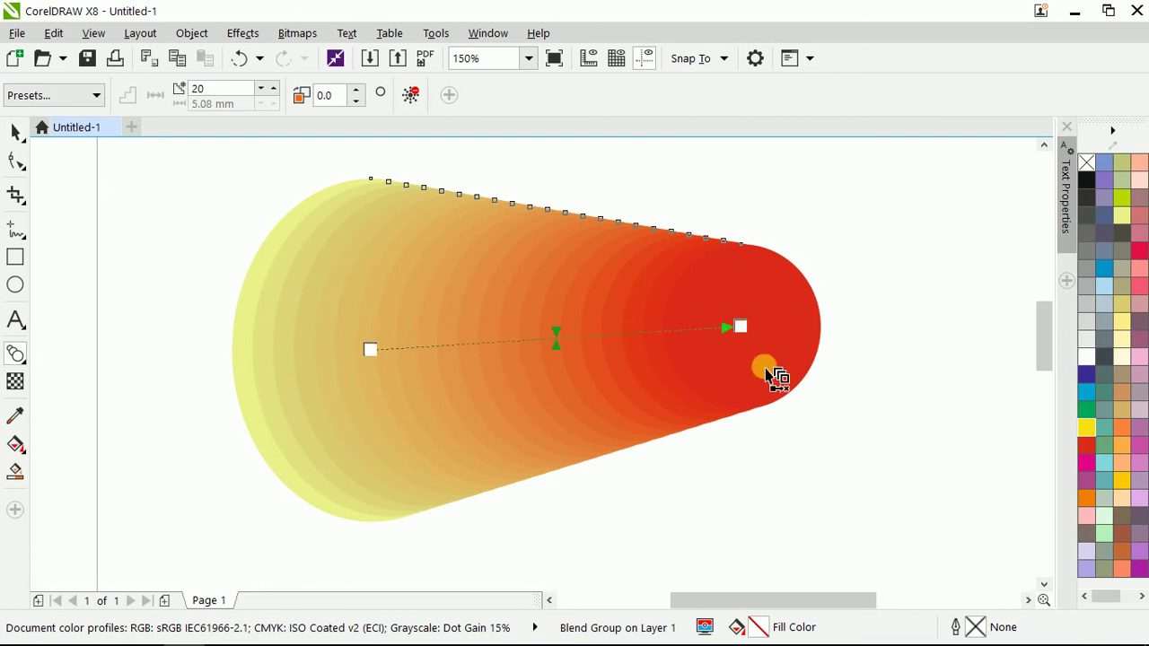
drag(743, 338, 342, 280)
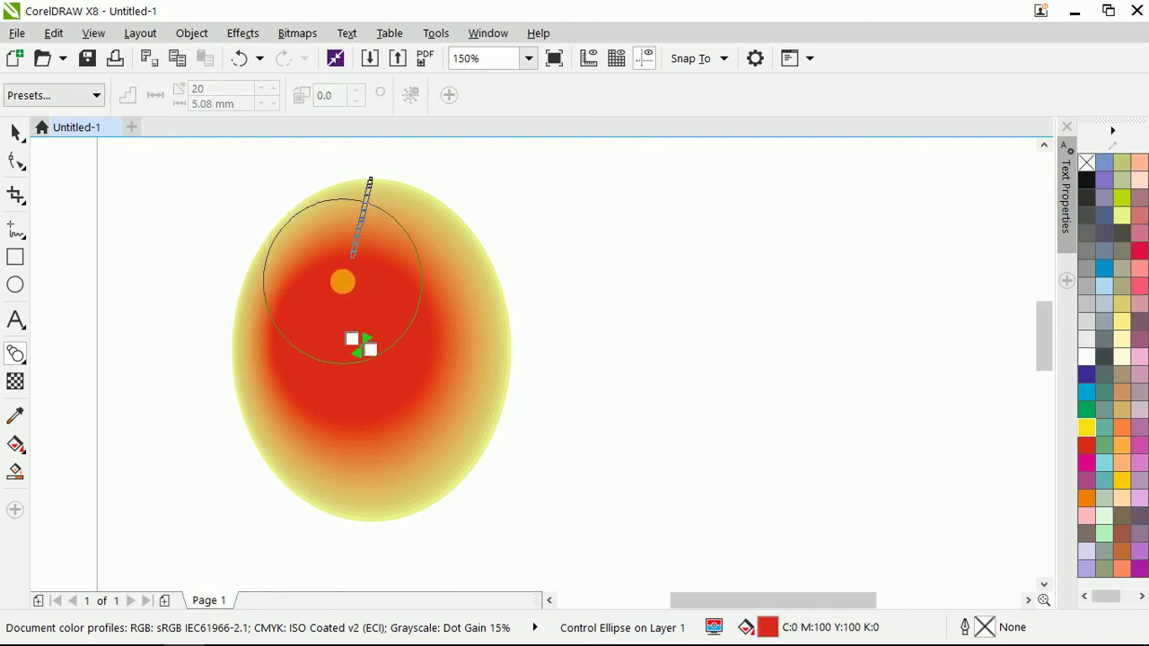
scroll(475, 308, down, 1)
scroll(393, 288, up, 1)
click(458, 356)
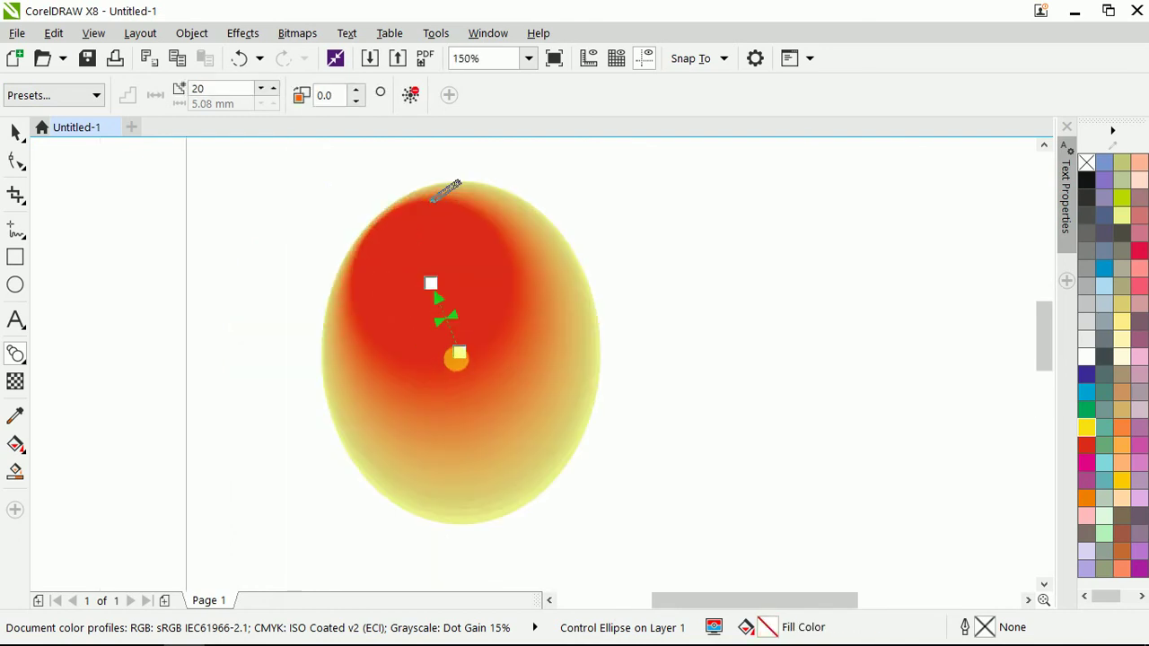
Reposition the blend's start ellipse and red circle so the circle sits inside the ellipse near its upper-left edge.
drag(463, 362, 500, 432)
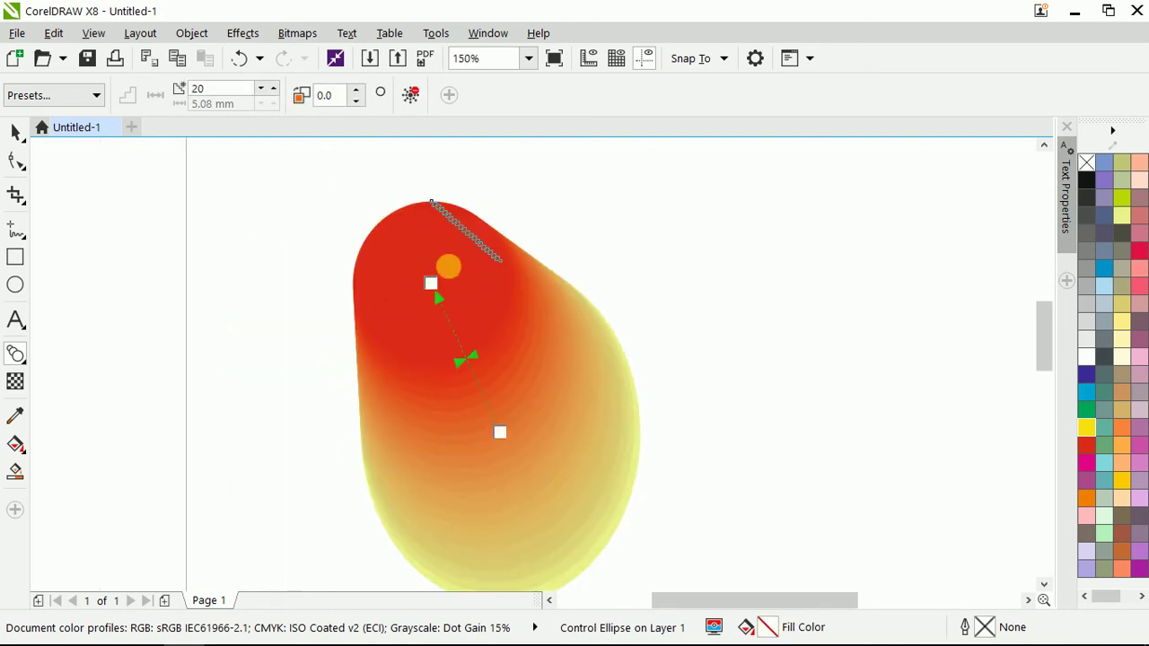
click(431, 286)
drag(438, 297, 512, 330)
scroll(512, 331, down, 3)
scroll(512, 337, up, 1)
scroll(513, 338, up, 3)
drag(517, 406, 490, 336)
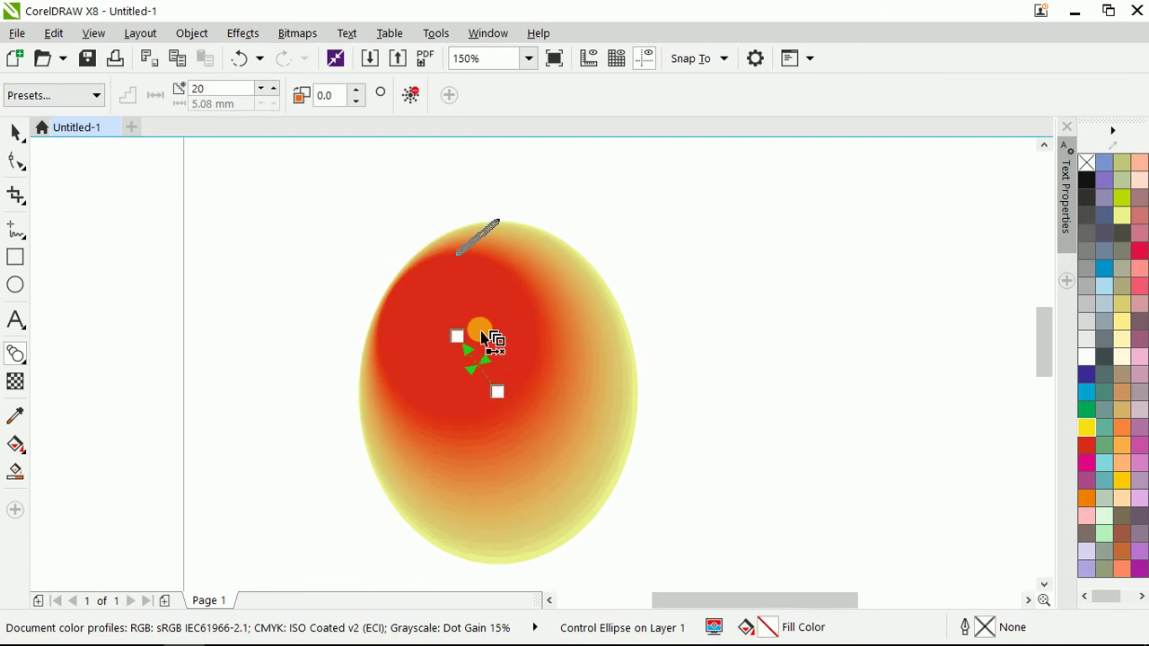
Switch to the Pick tool and deselect the blend.
scroll(492, 338, down, 2)
scroll(488, 340, up, 2)
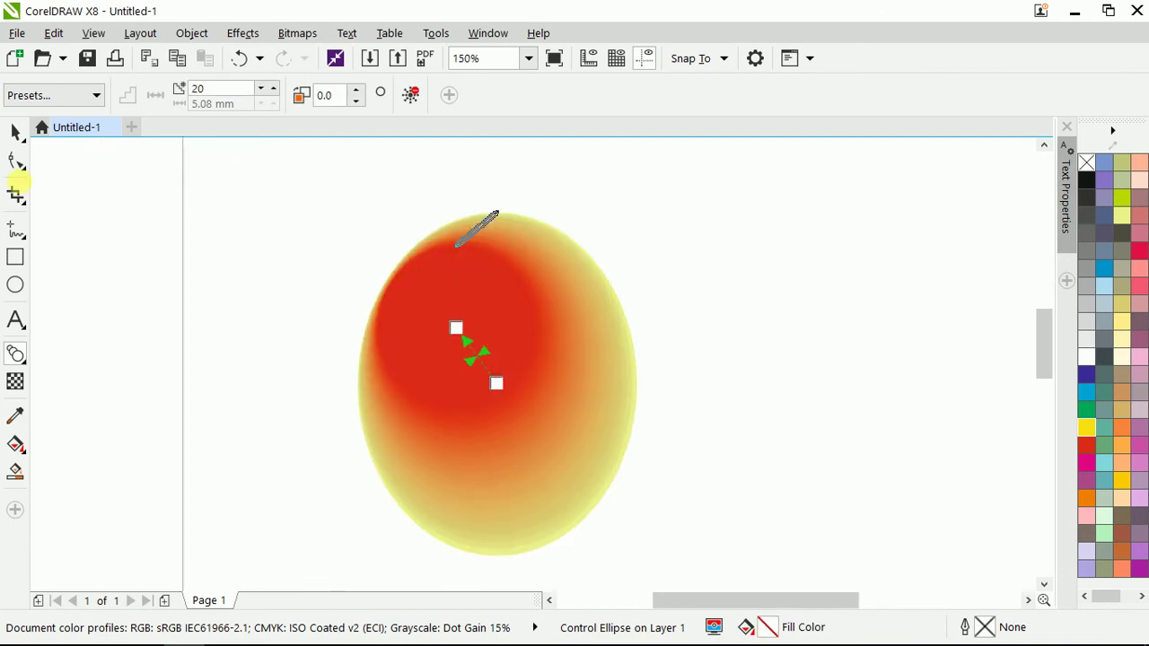
click(18, 131)
click(274, 248)
scroll(461, 254, down, 2)
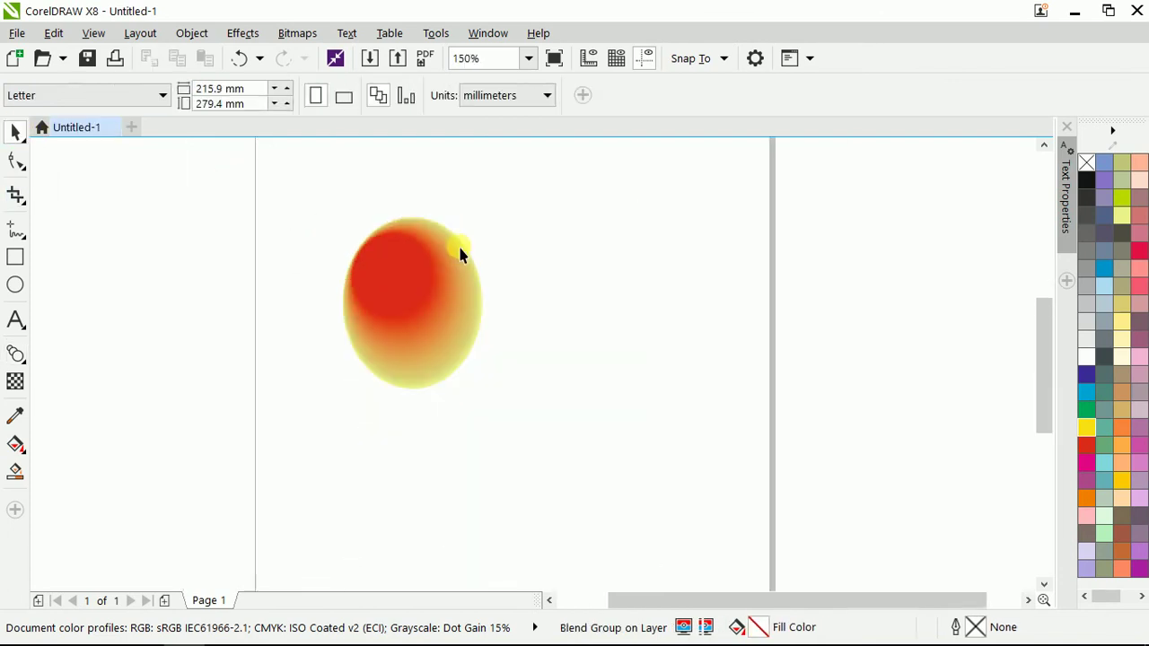
Examine the blend's colour transition up close from the red circle to the yellow outer edge.
scroll(415, 258, up, 2)
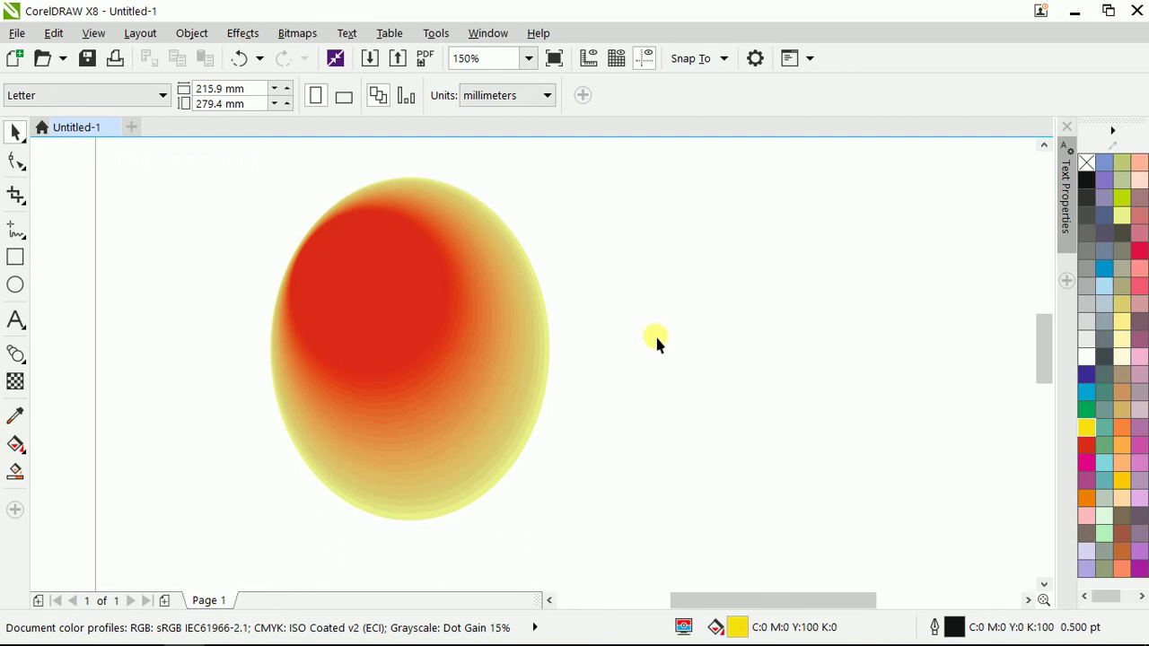
click(415, 280)
scroll(518, 220, up, 6)
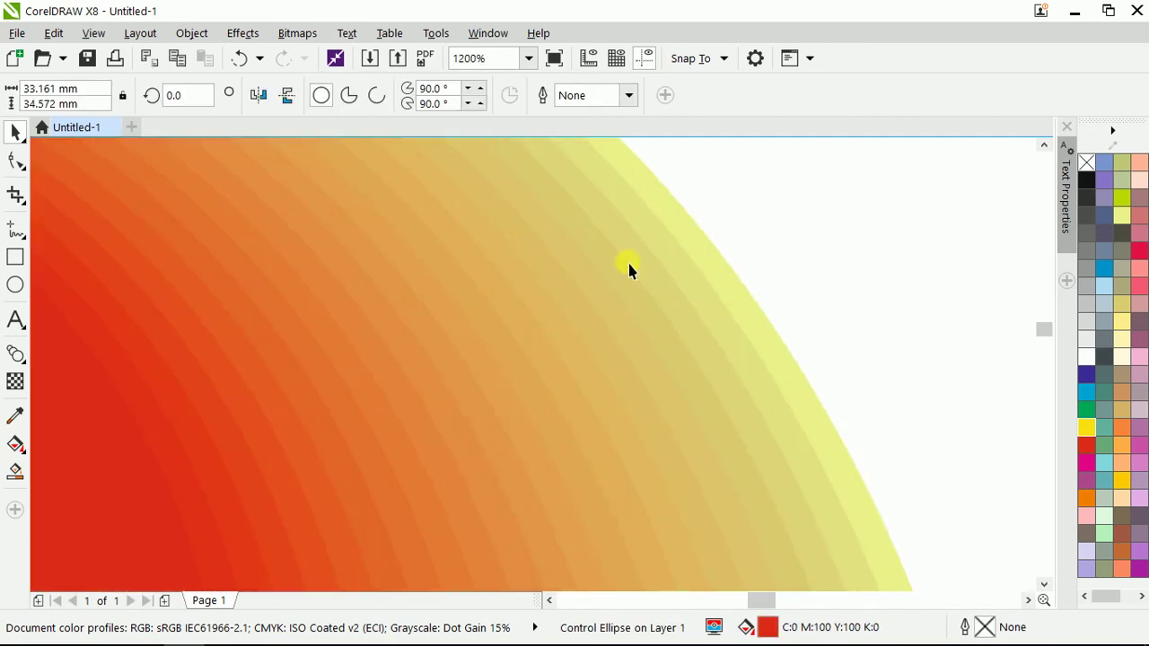
scroll(633, 255, up, 2)
scroll(577, 254, down, 5)
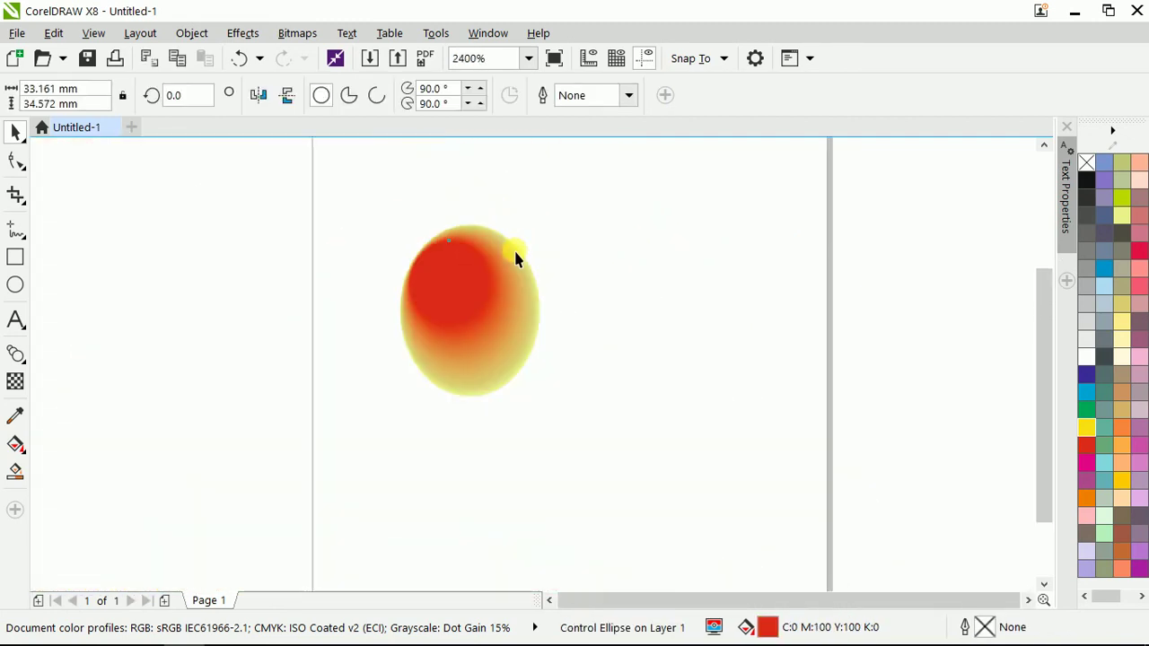
scroll(516, 258, down, 6)
scroll(456, 256, up, 1)
Apply the Rotation 90 Degree preset to the whole blend and move its large yellow ellipse to the right, away from the red circle.
drag(405, 170, 738, 477)
scroll(526, 336, up, 1)
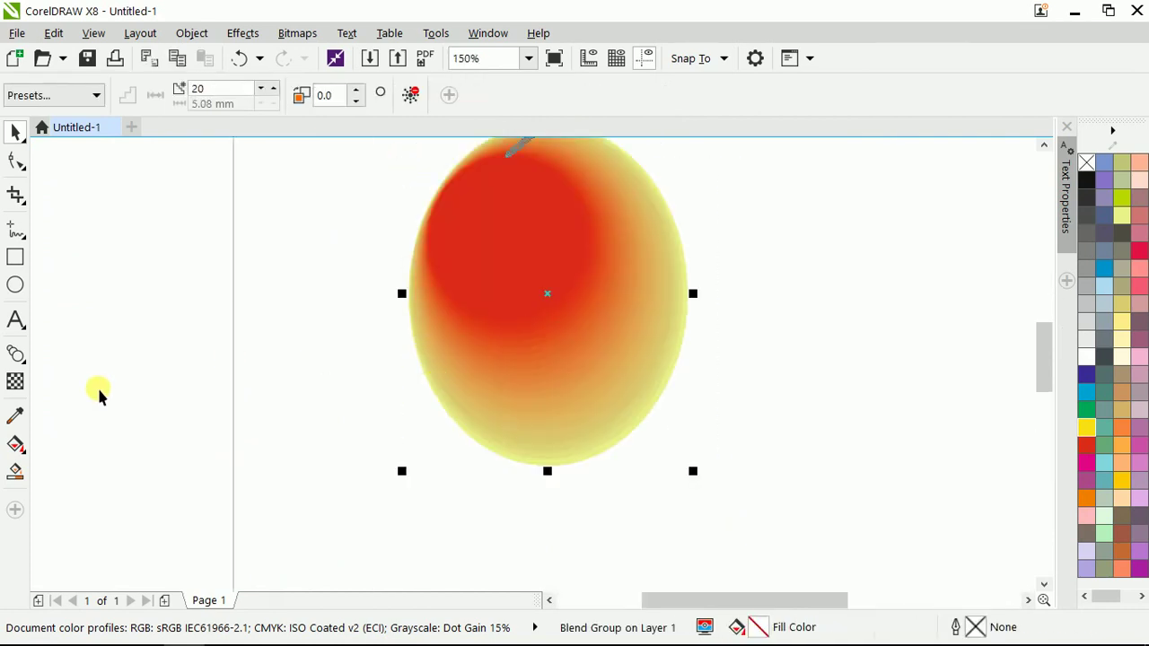
click(16, 354)
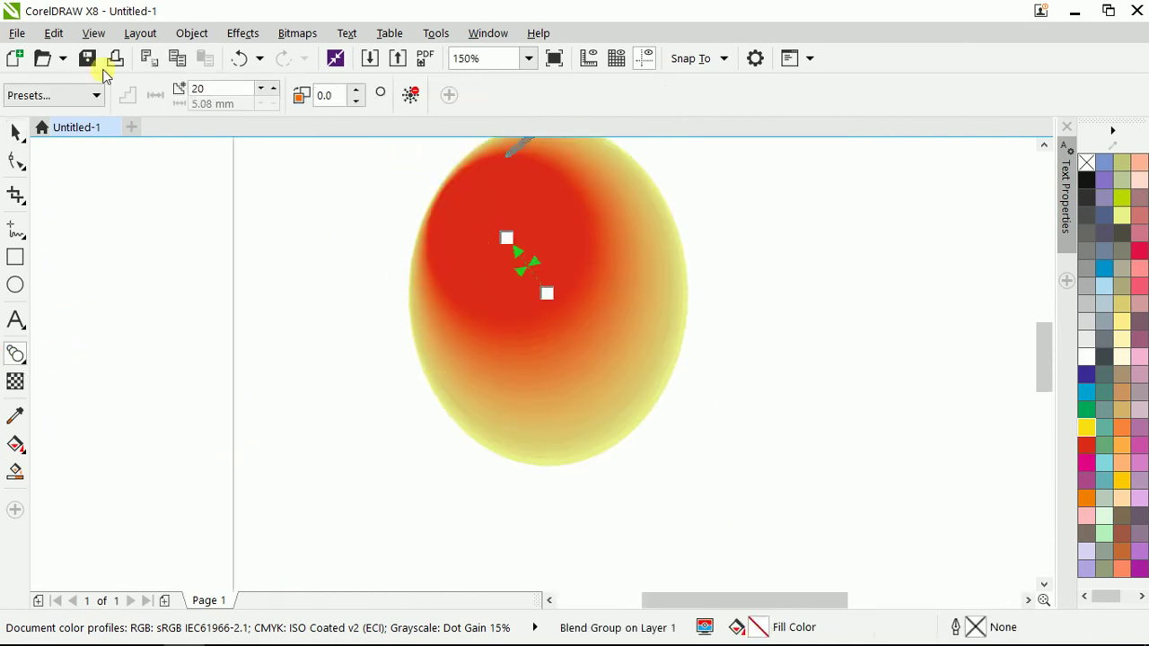
click(54, 95)
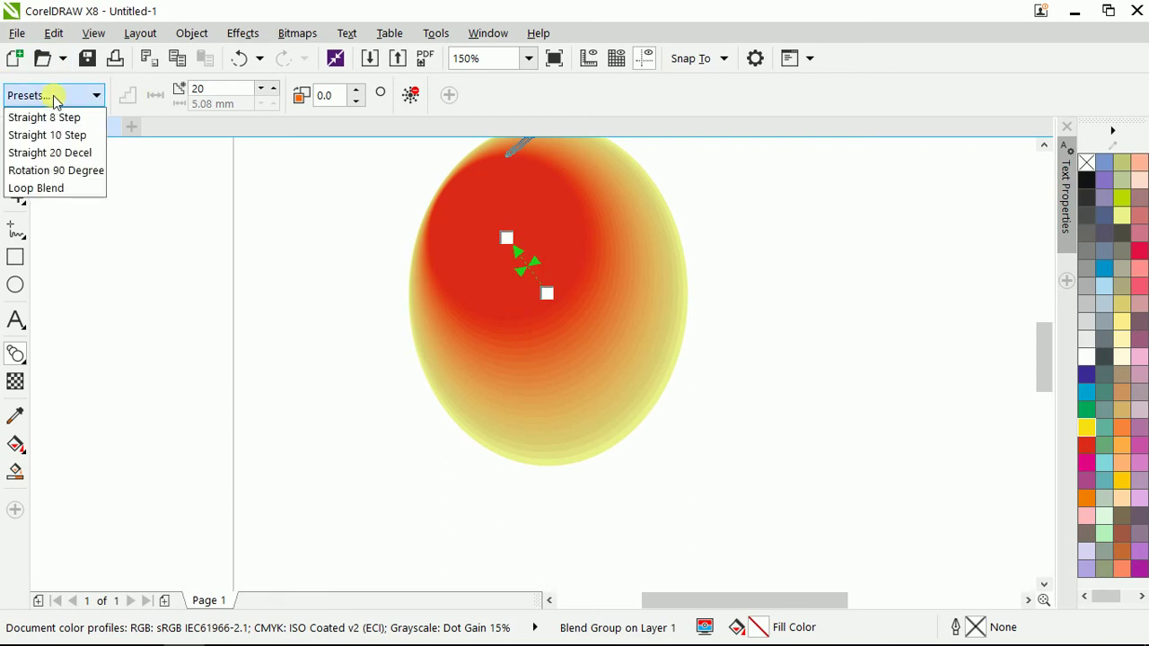
click(54, 171)
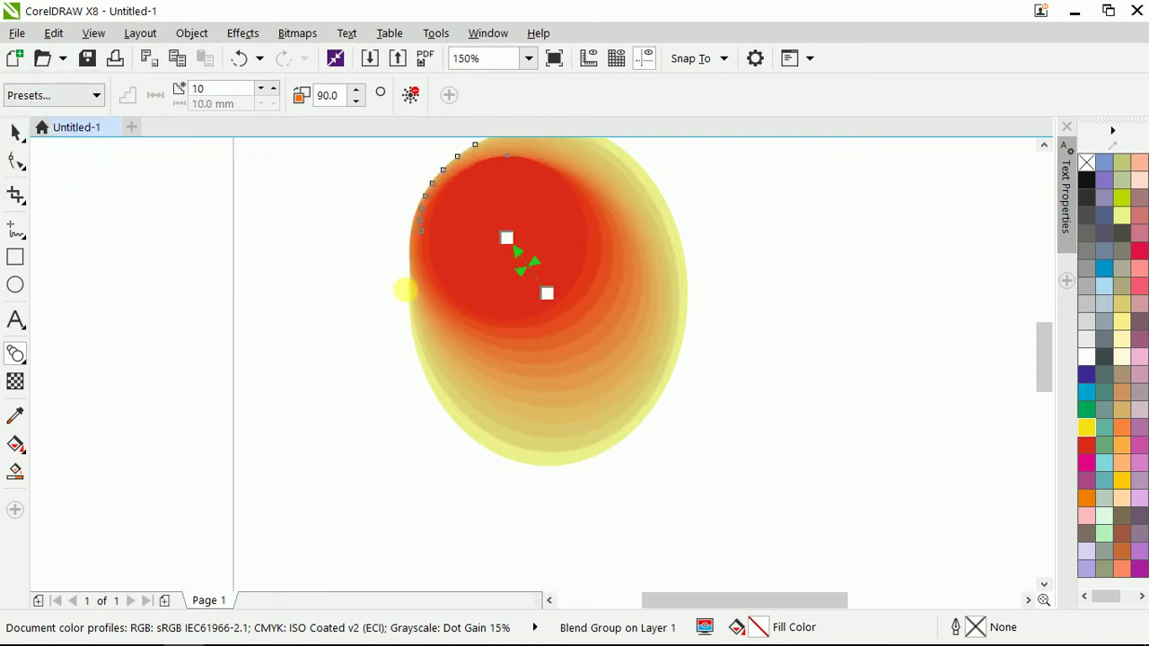
scroll(406, 285, down, 1)
drag(483, 300, 551, 307)
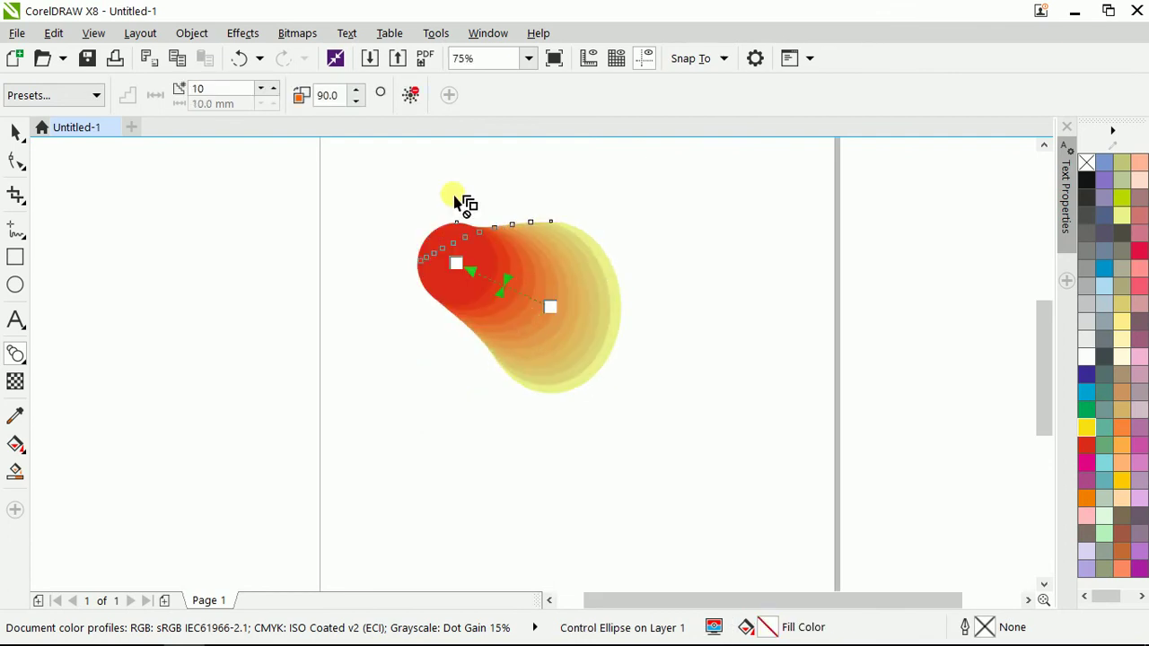
Apply the Straight 20 Decel preset to the blend and replace it with the Loop Blend preset.
click(56, 97)
click(52, 151)
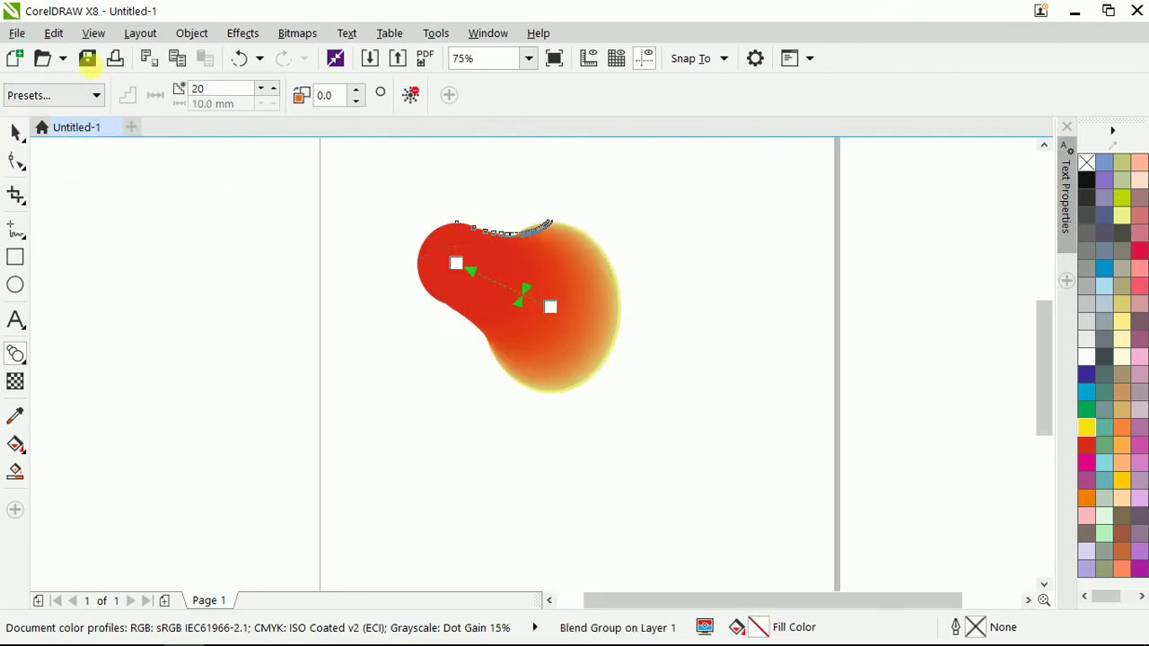
click(64, 96)
click(52, 192)
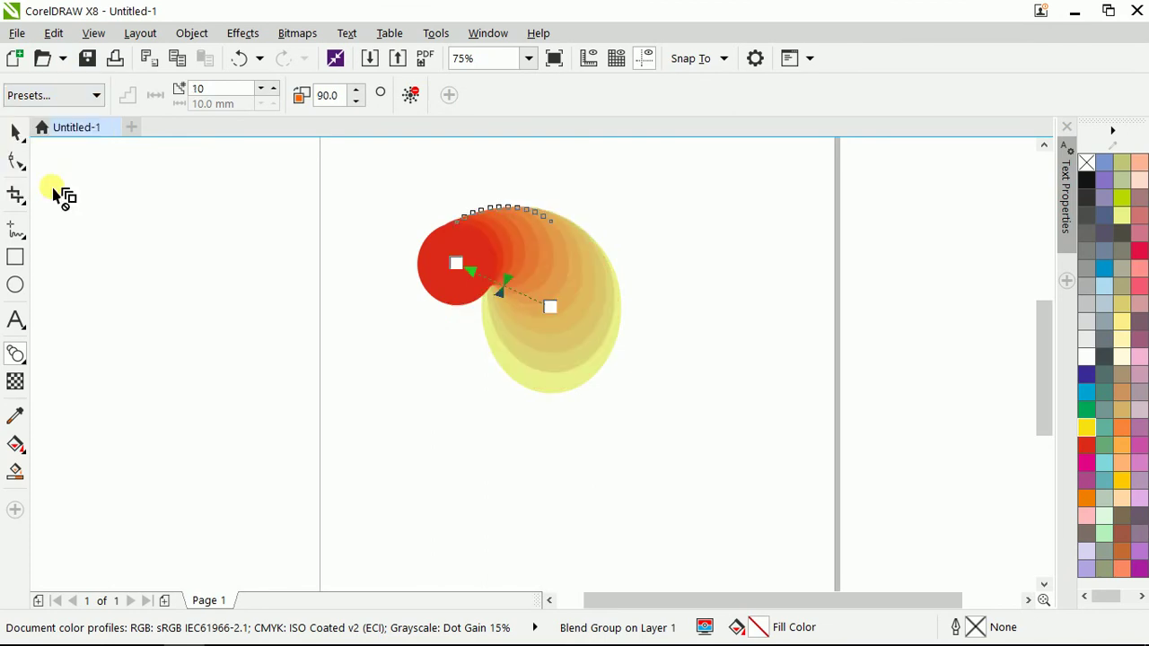
scroll(571, 269, up, 2)
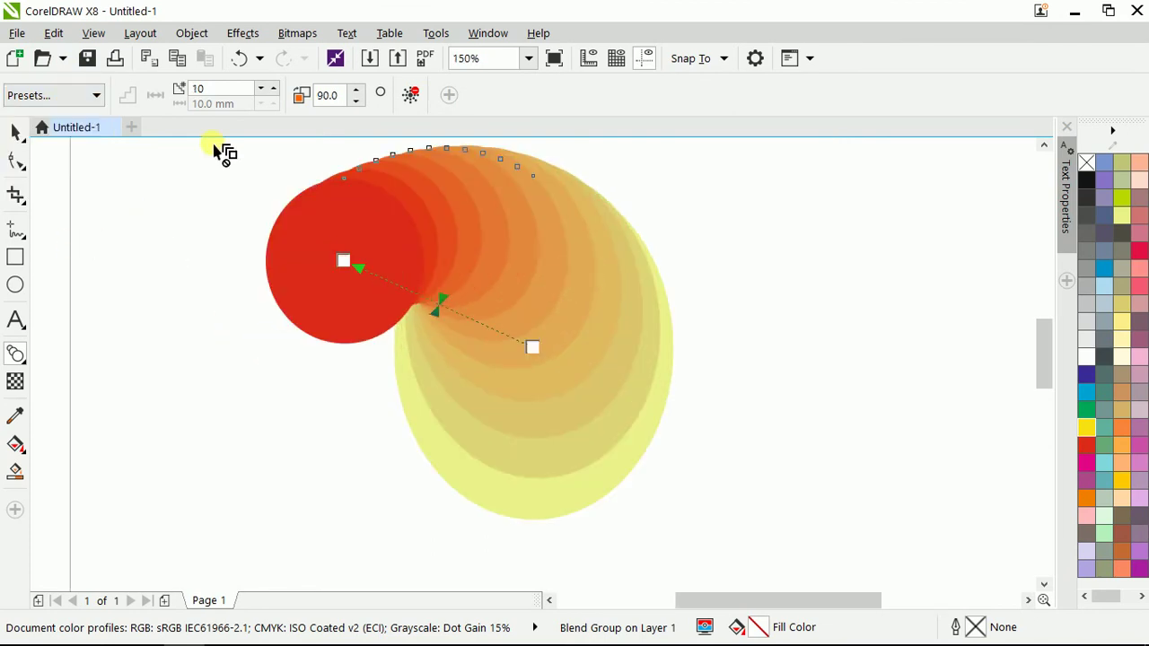
Reduce the number of blend steps to 3 and bring it back up to 5.
click(263, 90)
click(263, 90)
click(263, 89)
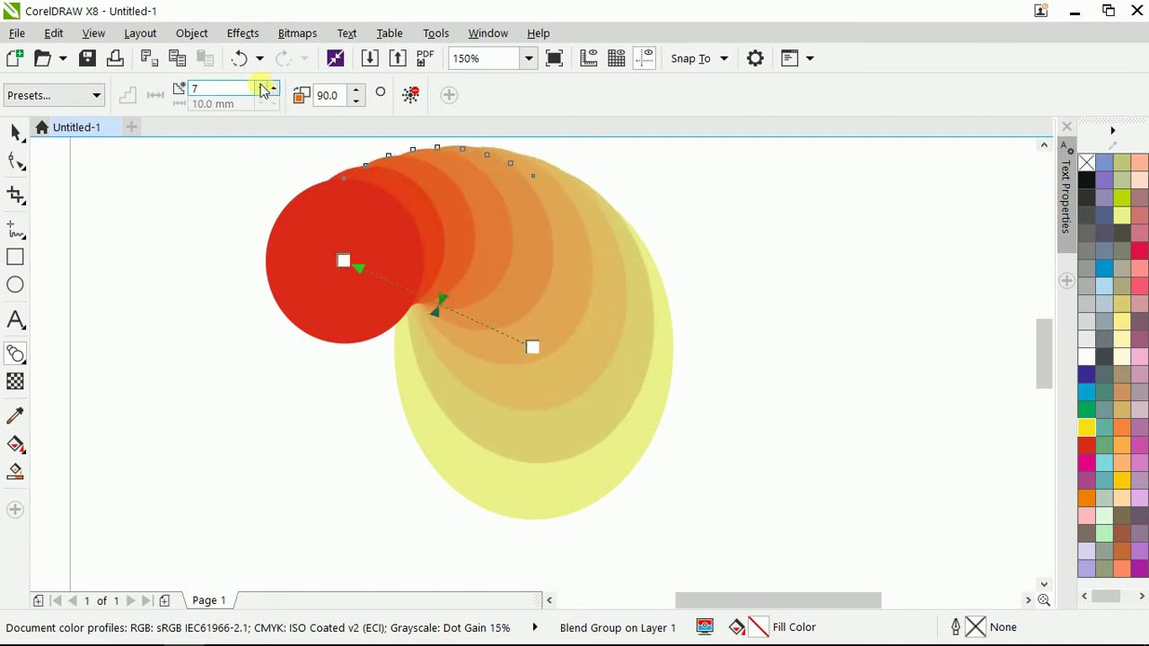
click(263, 90)
click(263, 90)
click(263, 89)
click(263, 90)
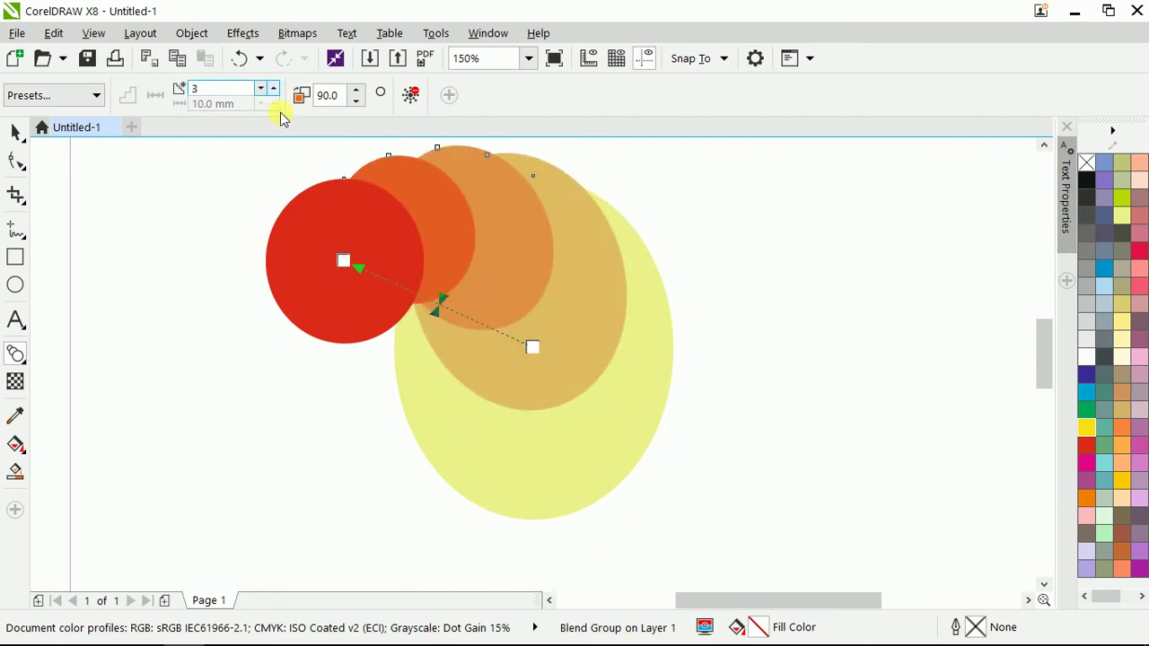
click(273, 90)
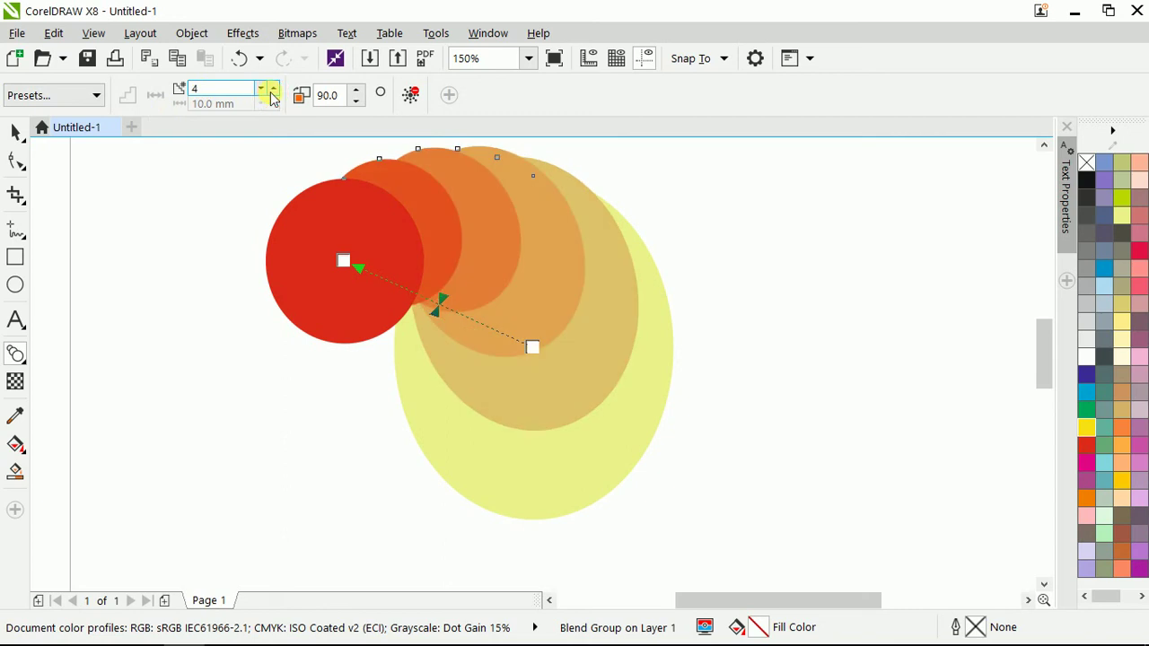
click(273, 90)
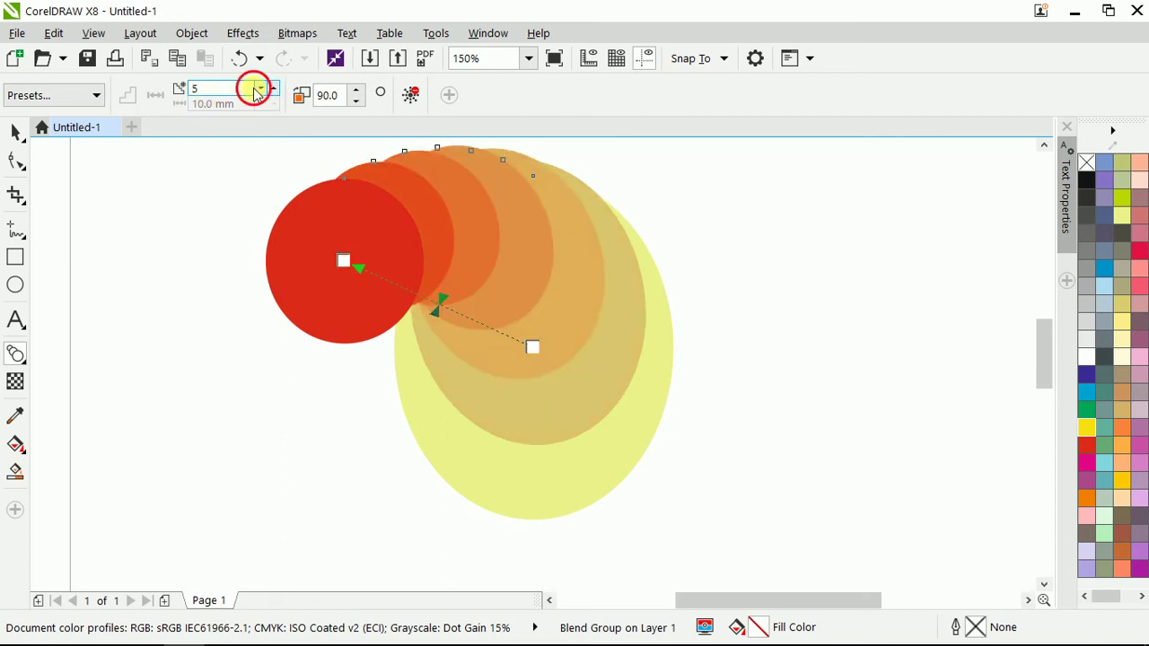
click(260, 90)
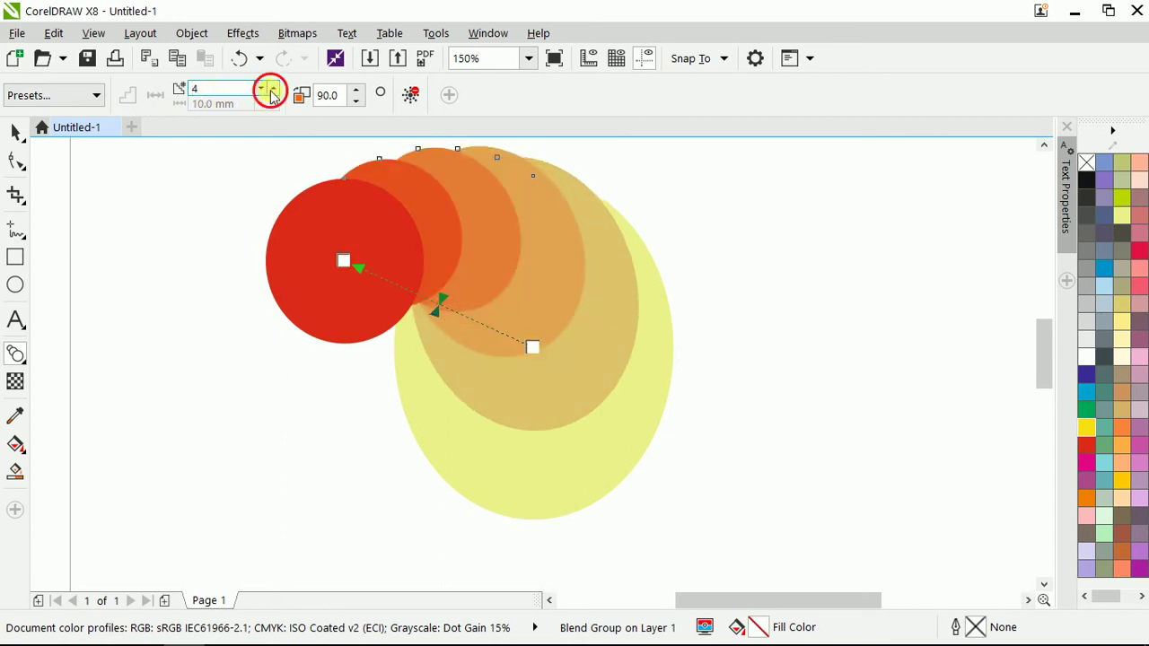
click(272, 90)
Move the blend's large yellow ellipse downward and slightly right to spread the loop of intermediate shapes.
scroll(535, 345, down, 2)
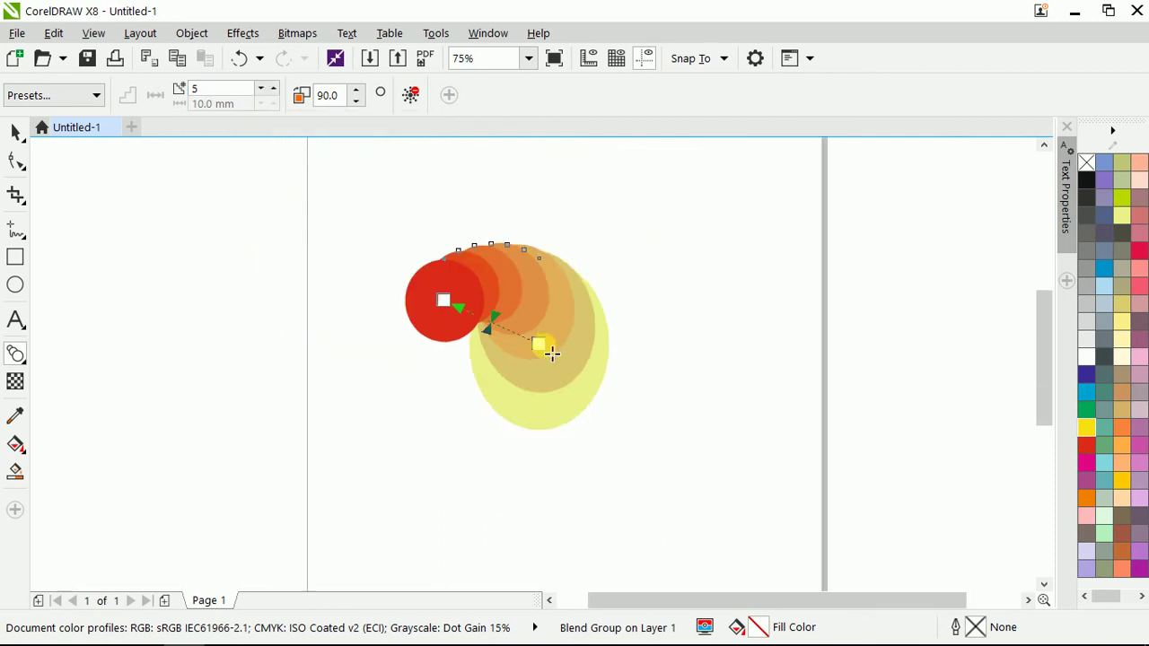
drag(563, 386, 566, 440)
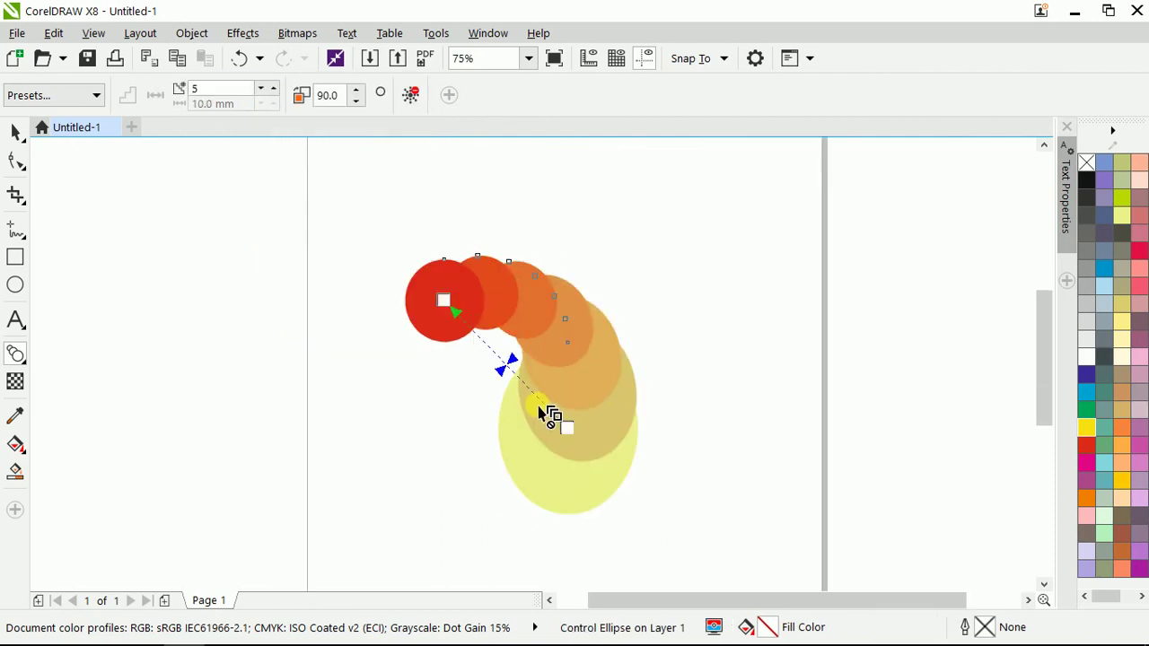
scroll(341, 329, down, 2)
scroll(346, 332, up, 2)
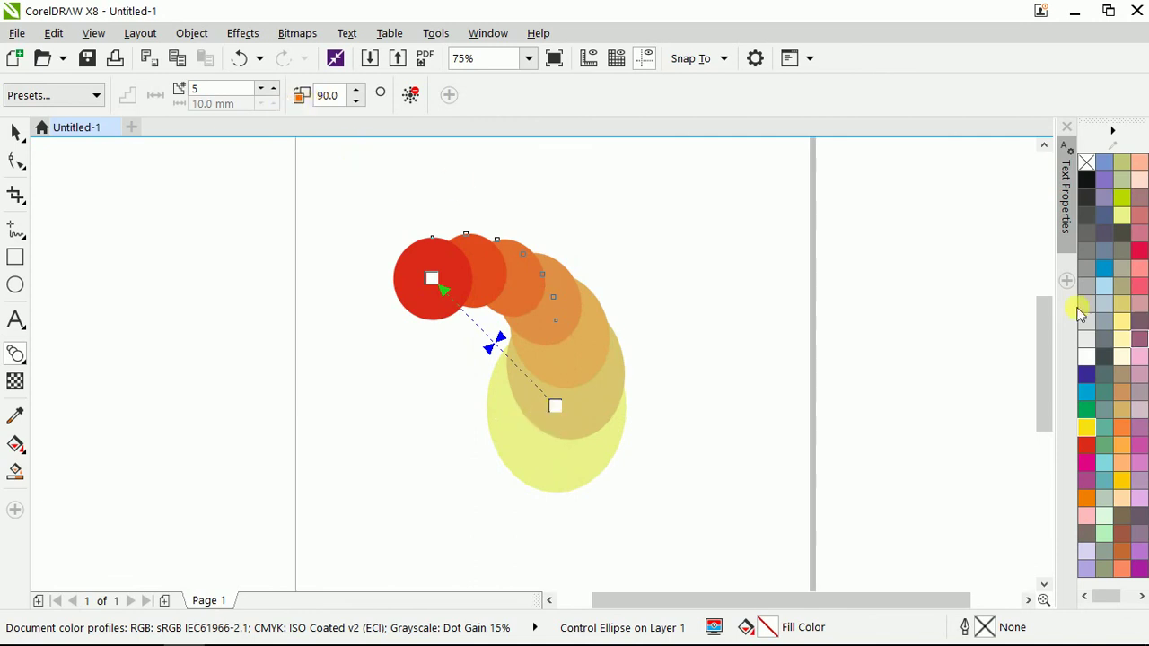
Recolour the blend dark blue (C100 M100) and fill its small start circle with cyan.
click(1086, 381)
drag(1086, 384, 428, 282)
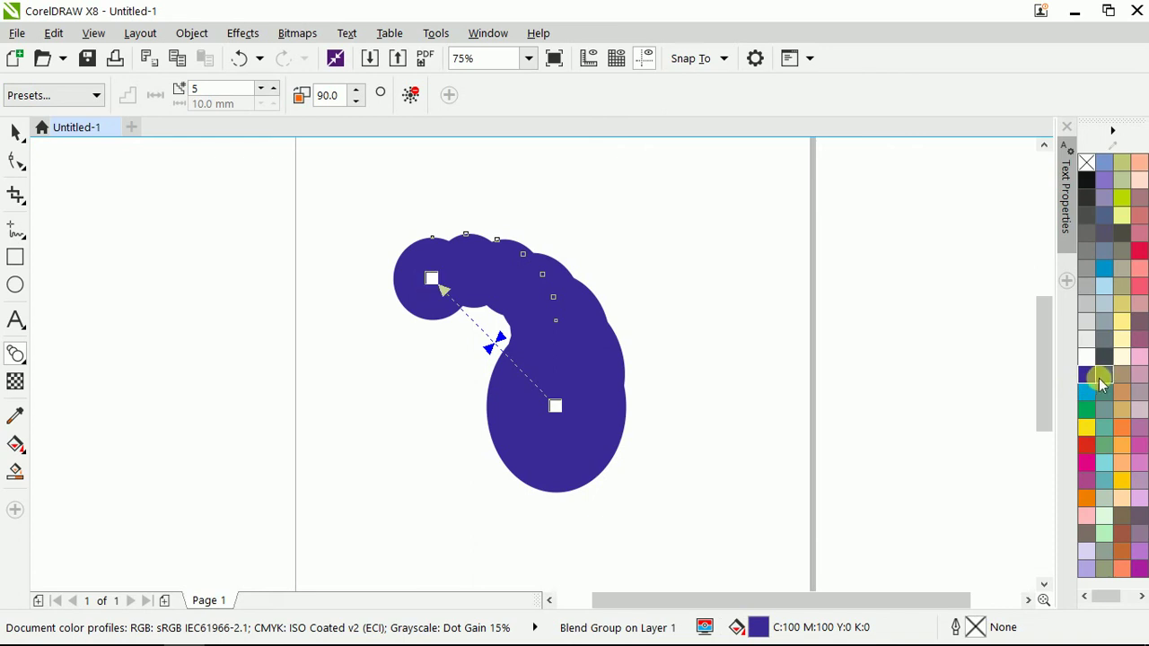
drag(1088, 395, 430, 280)
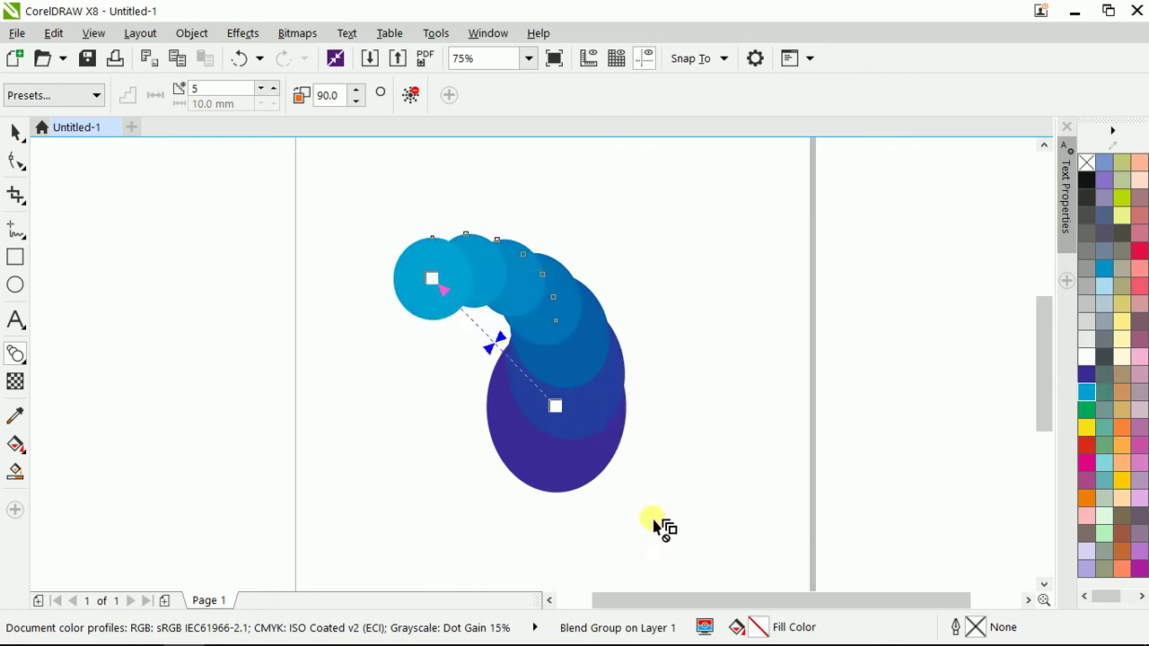
scroll(586, 483, up, 1)
scroll(530, 432, down, 1)
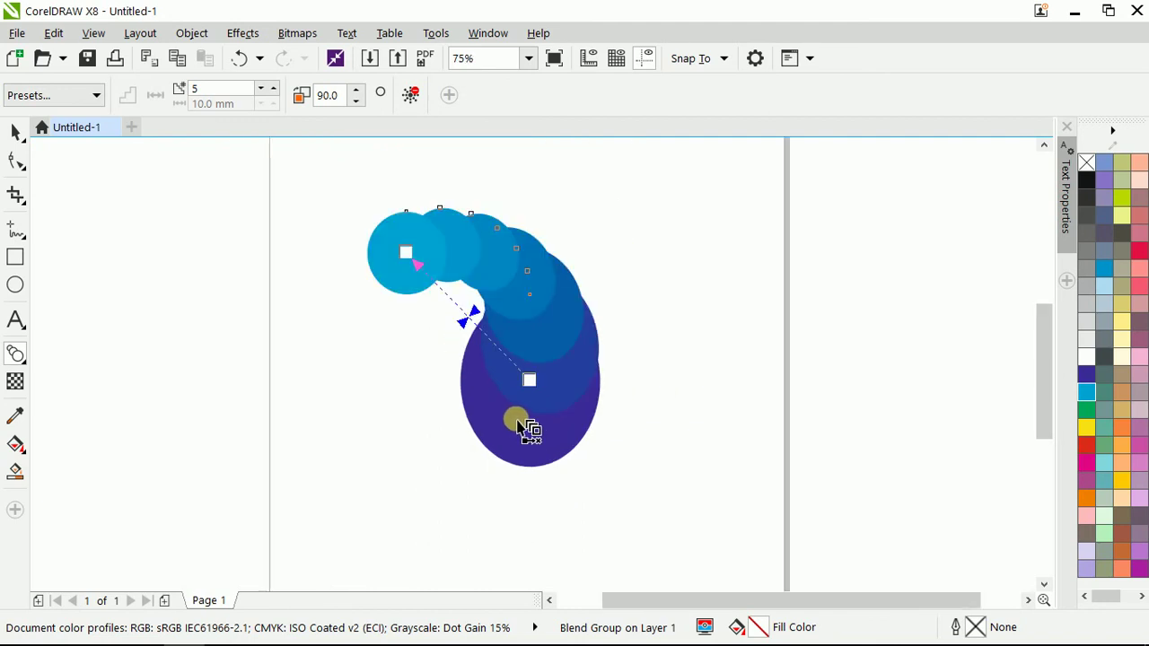
drag(517, 422, 526, 363)
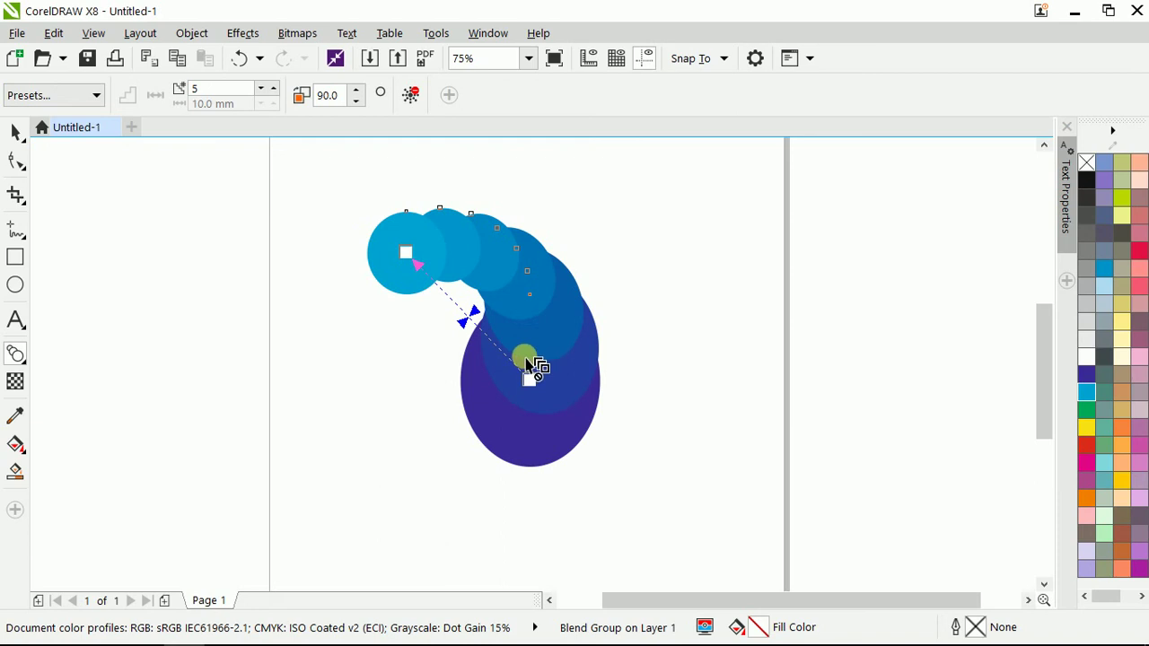
drag(528, 360, 528, 361)
Raise the blend direction angle to 120° and lower it again to 100°.
click(327, 96)
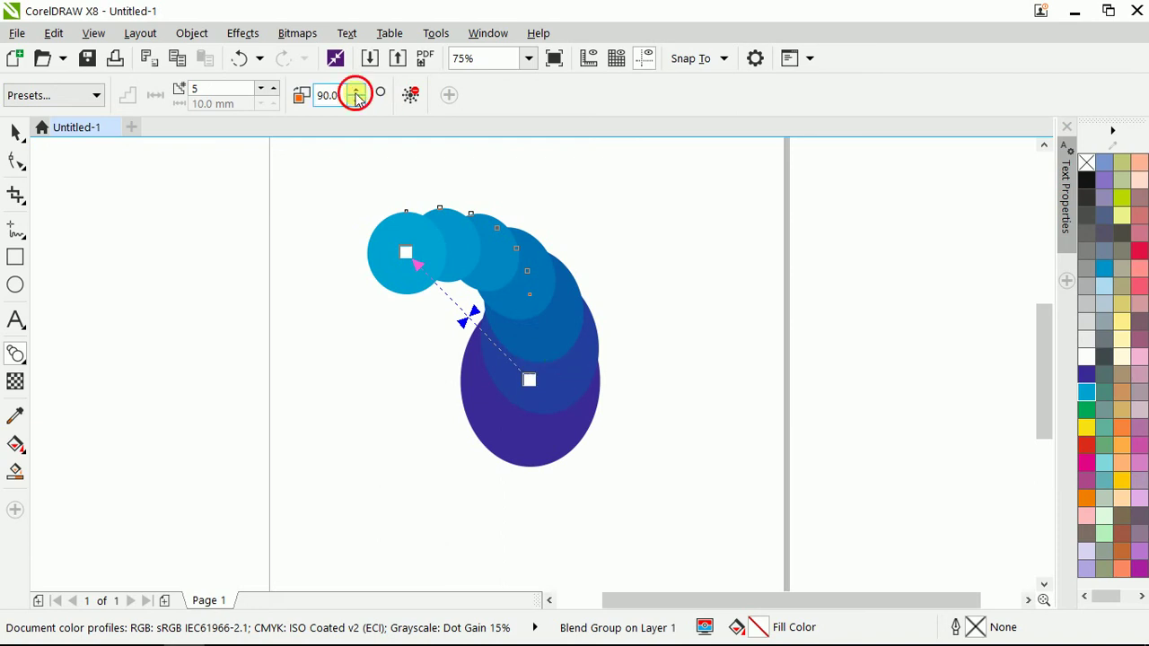
click(357, 91)
click(357, 92)
click(356, 91)
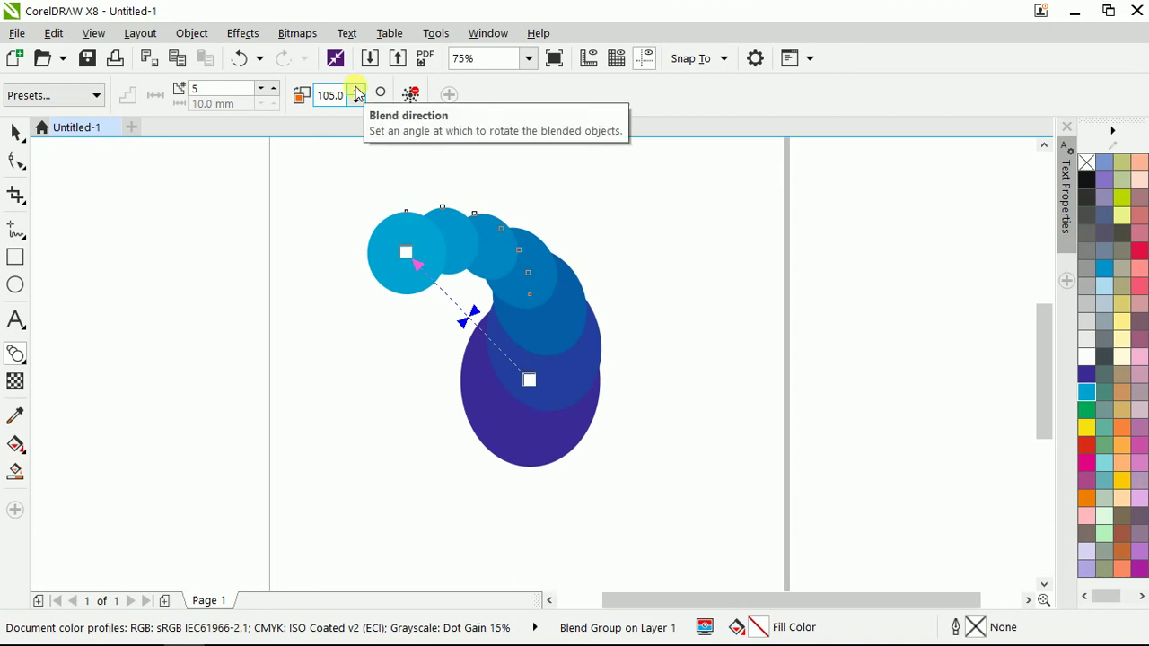
click(356, 93)
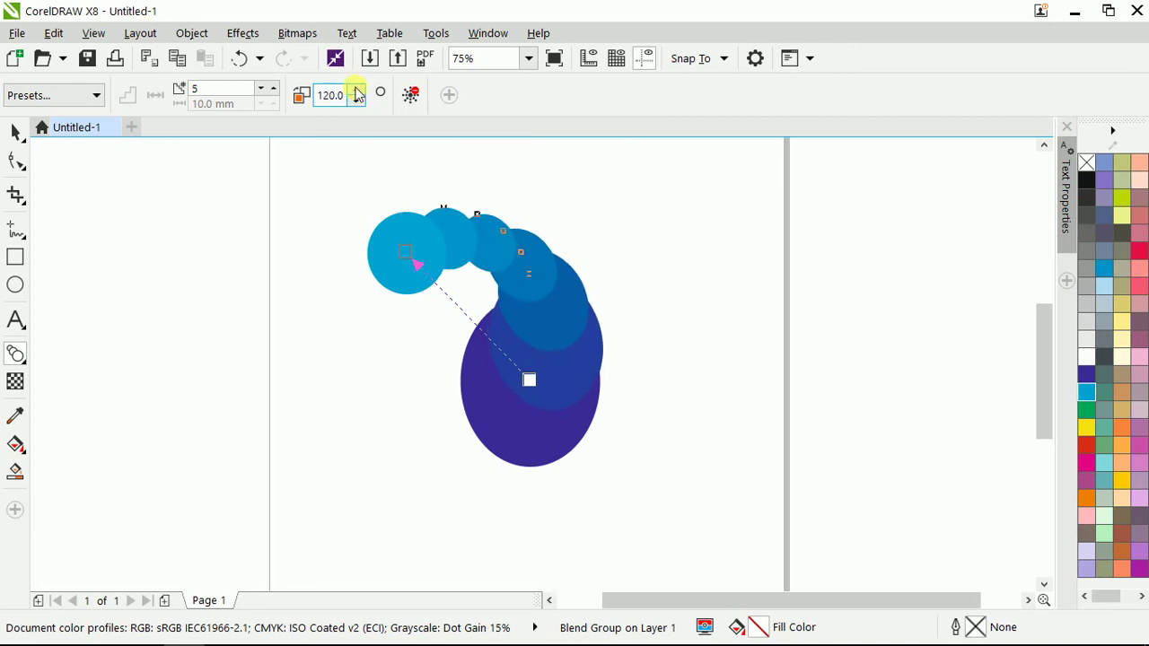
click(356, 94)
click(356, 101)
click(357, 100)
click(357, 102)
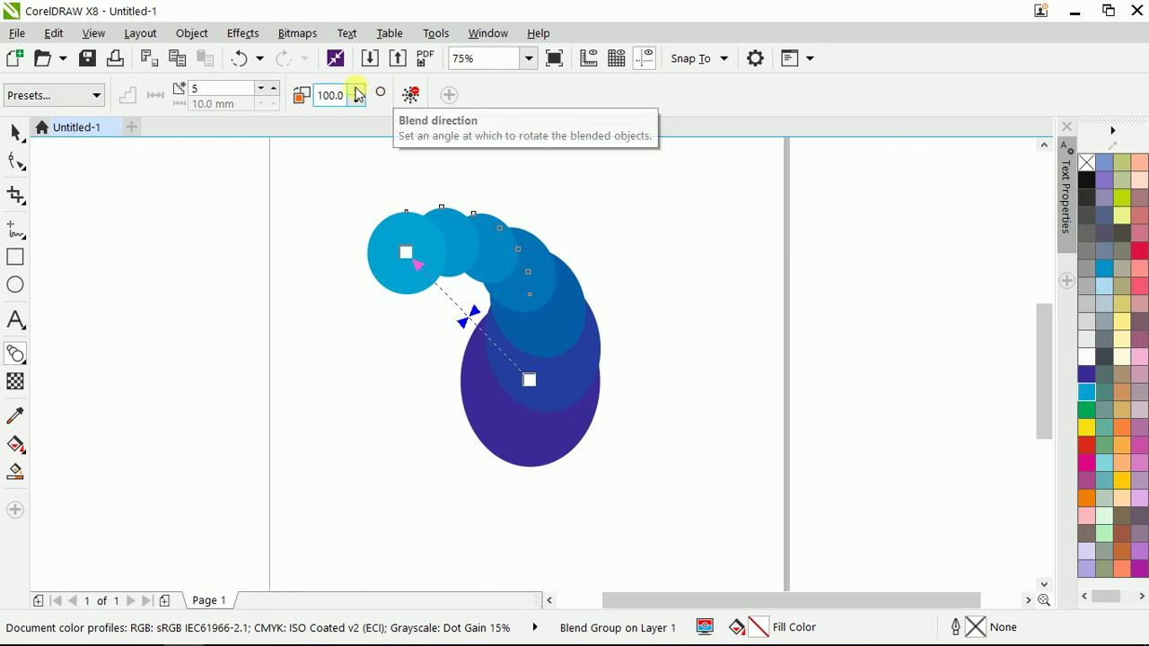
Increase the blend direction to 125°, testing 100° once more before returning to 125°.
click(356, 92)
click(356, 92)
click(356, 92)
click(357, 91)
click(357, 92)
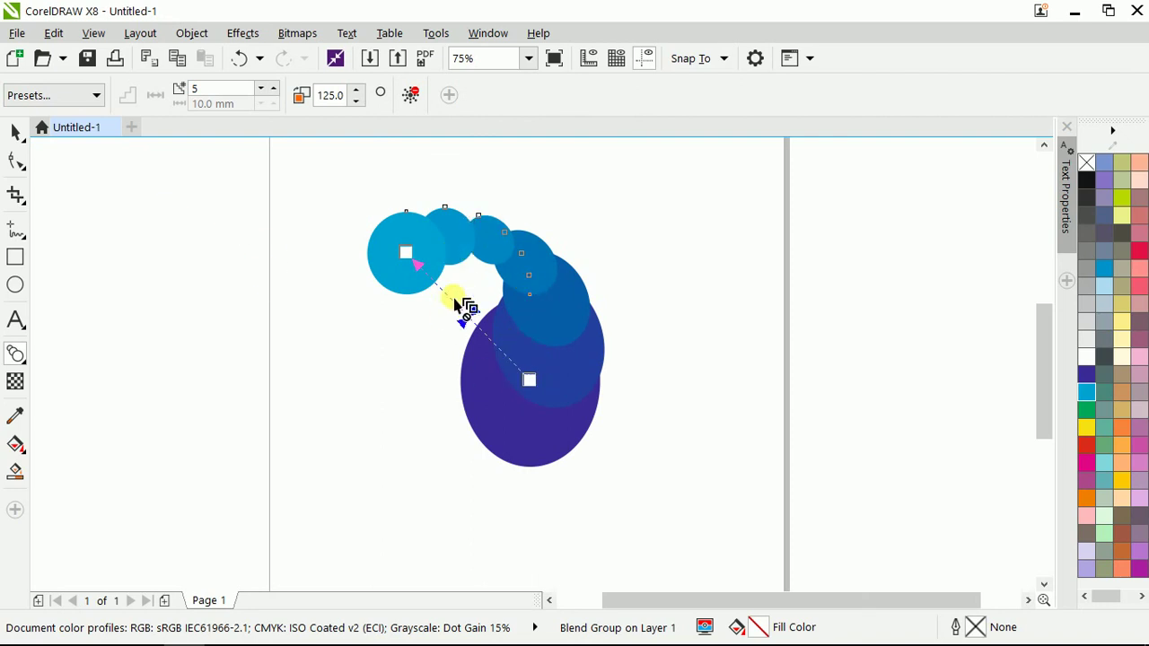
click(356, 101)
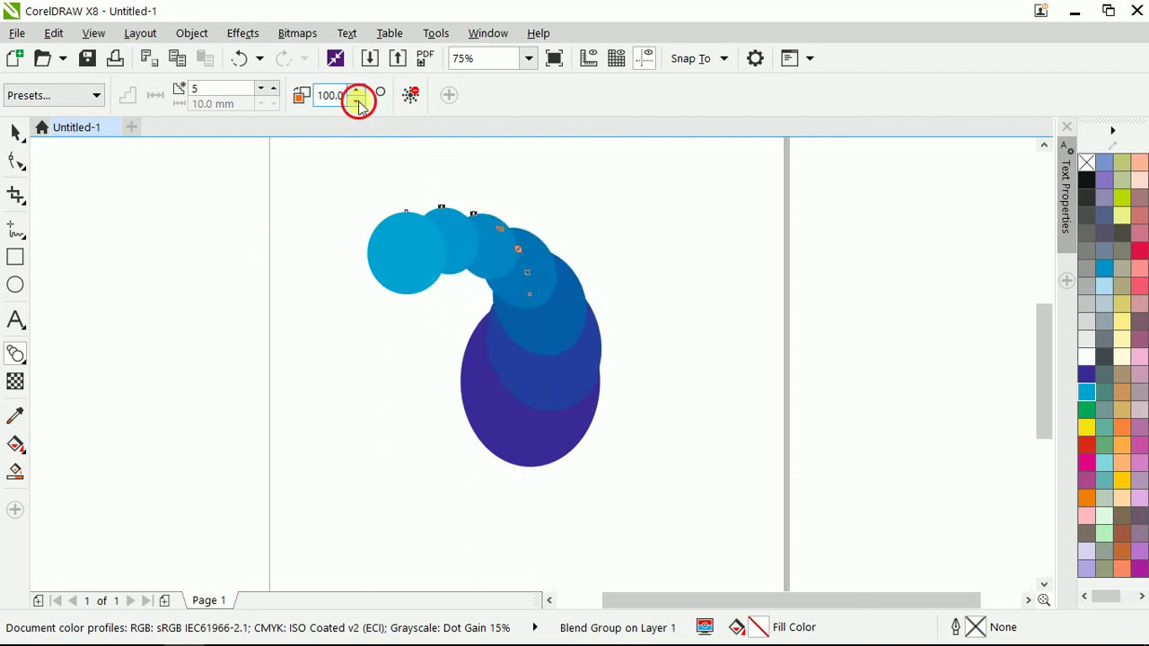
click(356, 90)
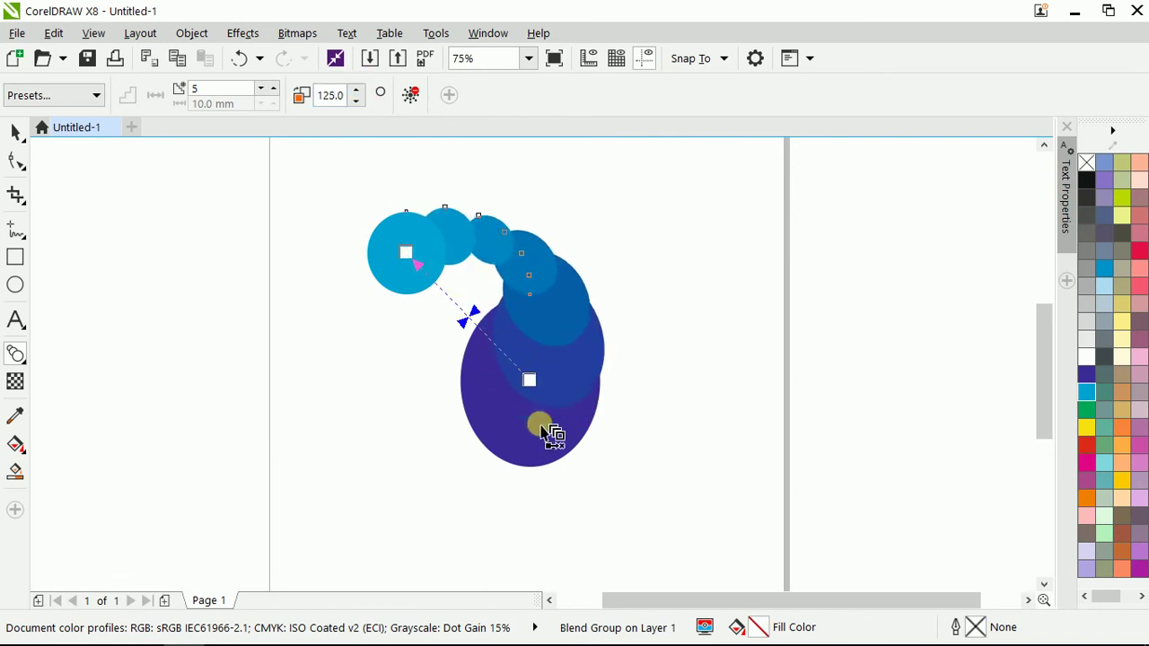
Increase the blend direction angle to 155° to shrink the intermediate shapes further.
click(356, 102)
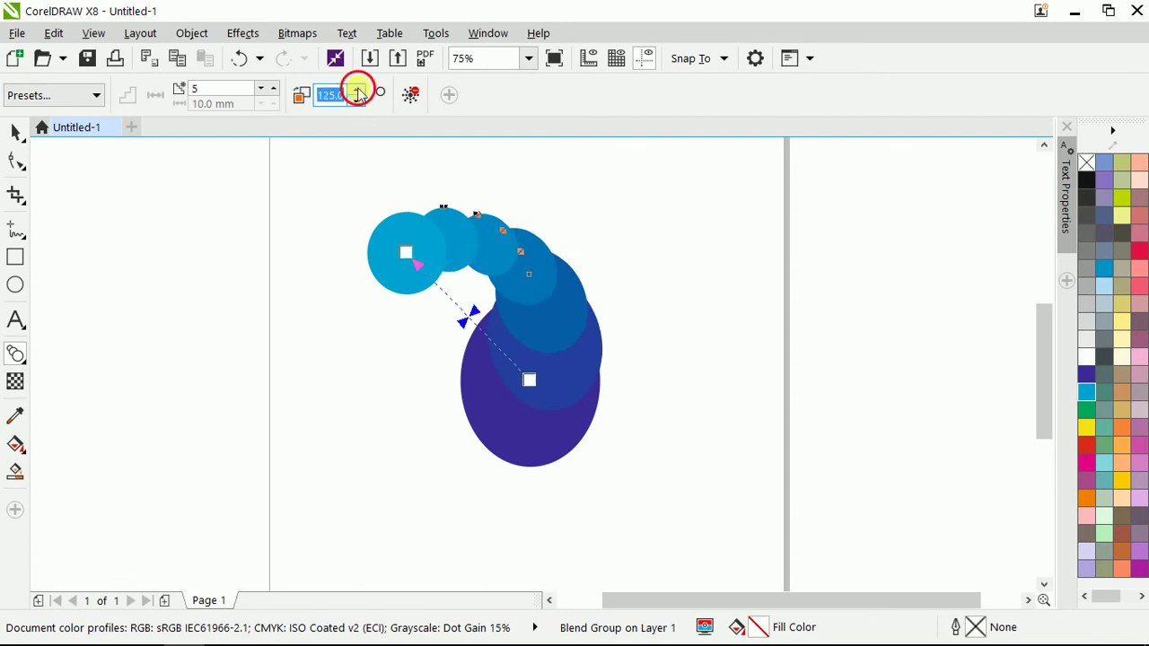
click(356, 89)
click(357, 90)
click(356, 90)
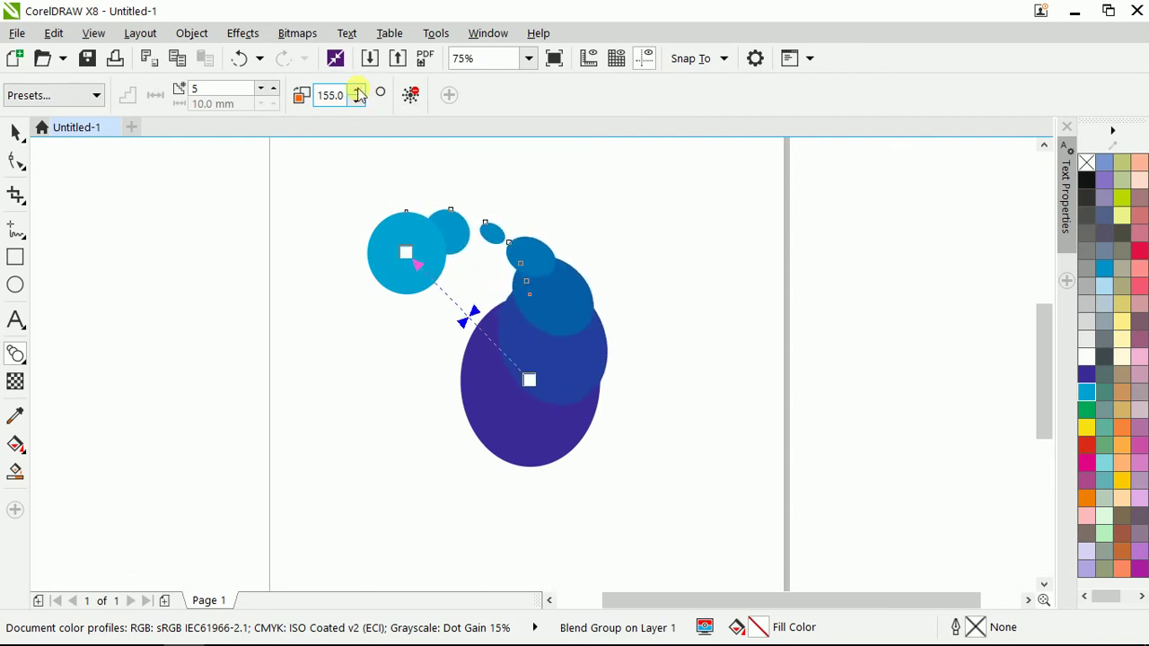
click(356, 90)
Set the blend direction to 130° and move the dark blue ellipse up and right, onto the page's right edge.
click(356, 101)
click(356, 101)
click(356, 101)
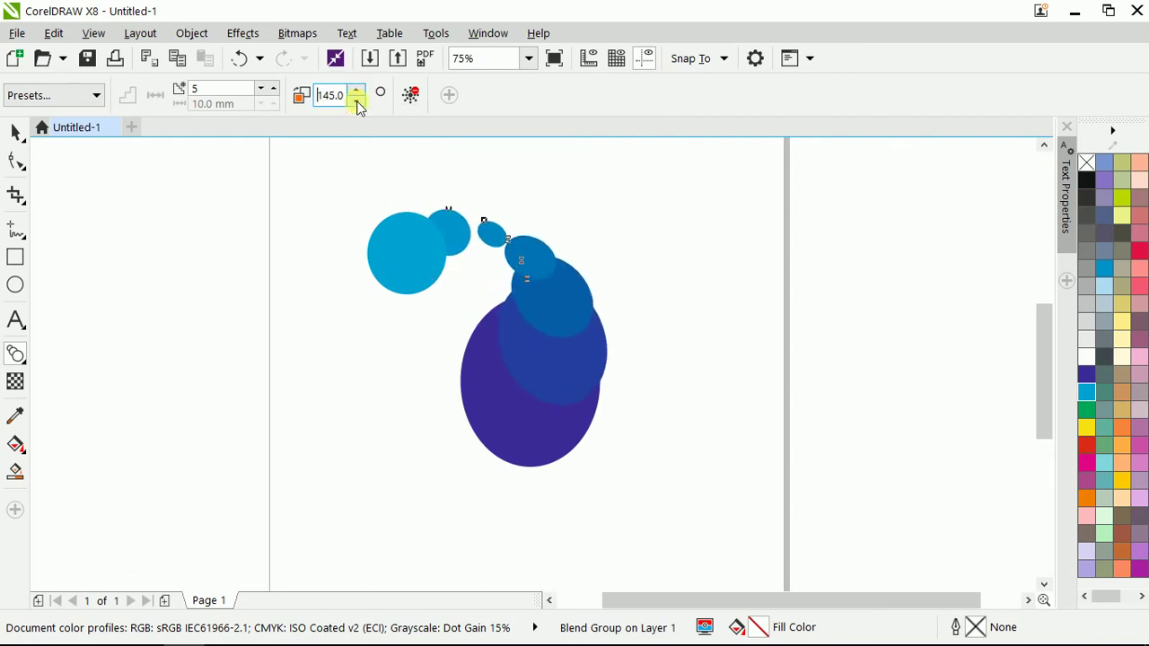
click(356, 102)
click(356, 101)
click(356, 101)
click(357, 101)
click(356, 102)
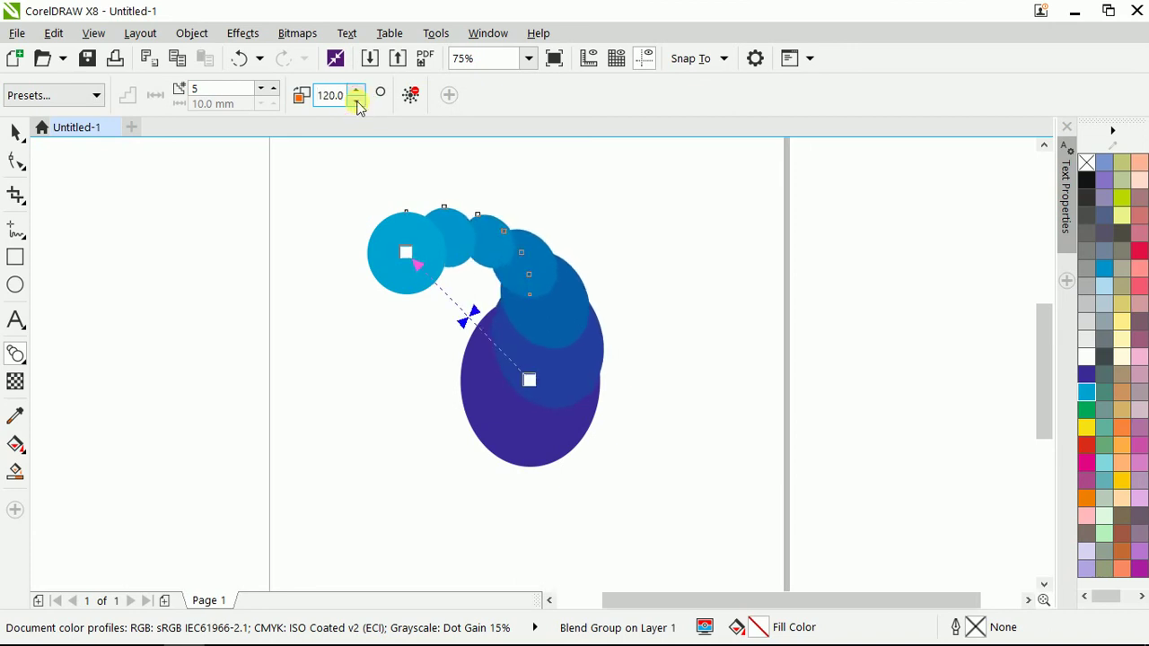
click(356, 102)
click(356, 101)
drag(532, 379, 744, 269)
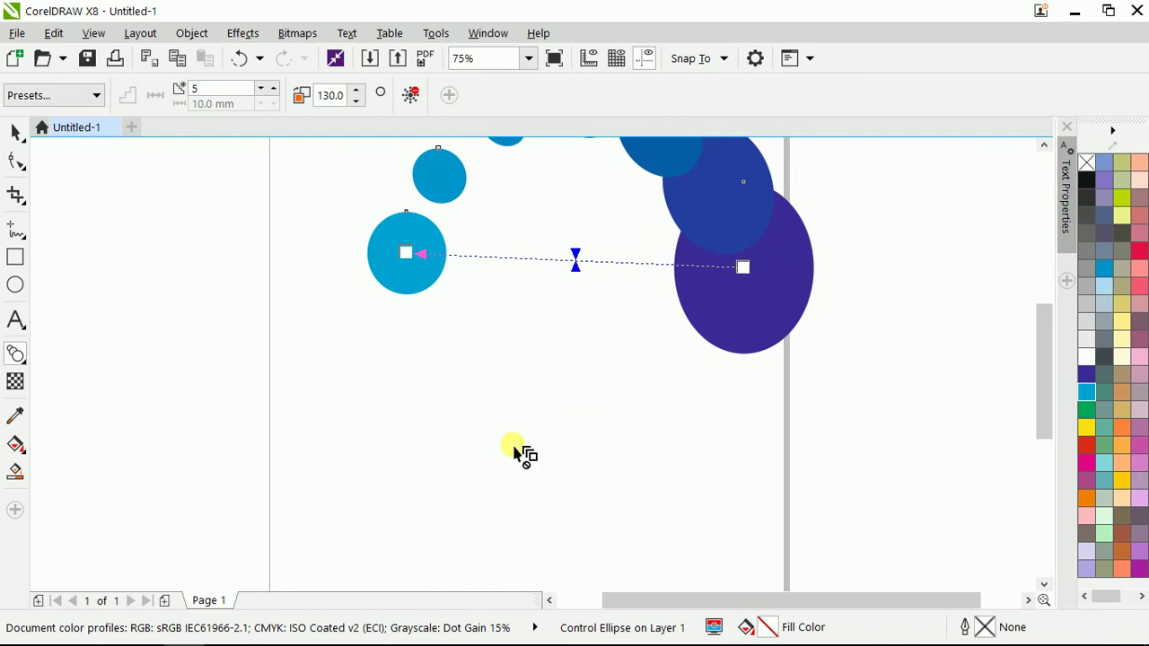
Move the two blended ellipses closer together, shifting the light blue one right and the dark blue one left inside the page.
scroll(516, 448, down, 1)
scroll(582, 352, up, 1)
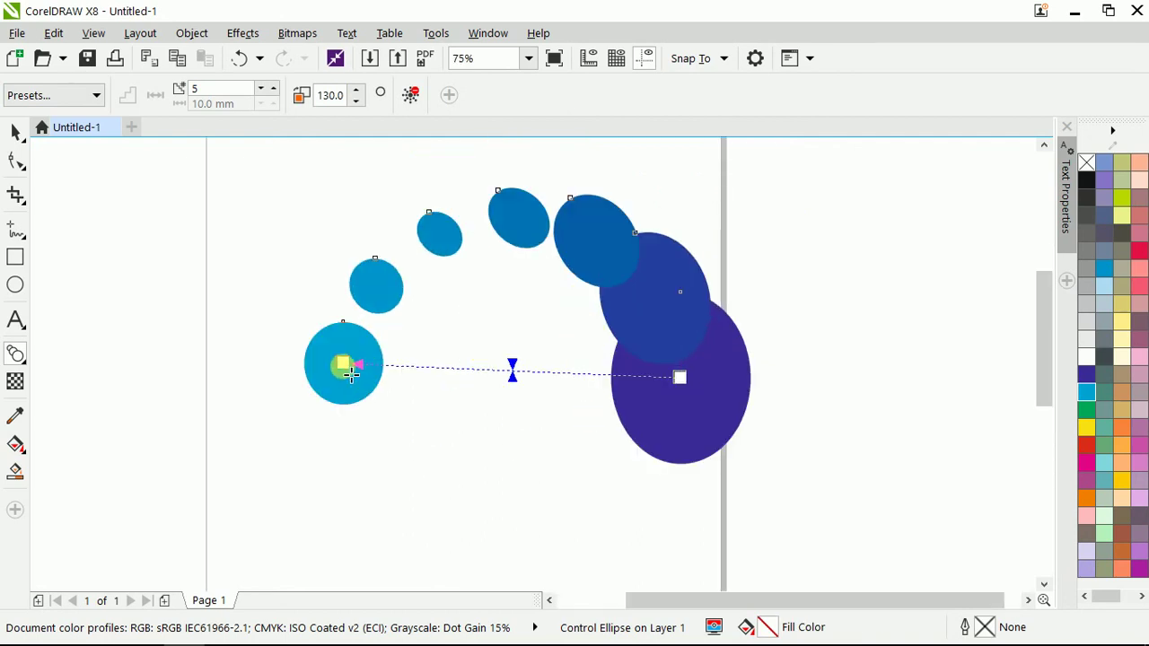
drag(342, 364, 366, 364)
drag(684, 377, 650, 379)
scroll(547, 392, down, 1)
scroll(554, 398, up, 1)
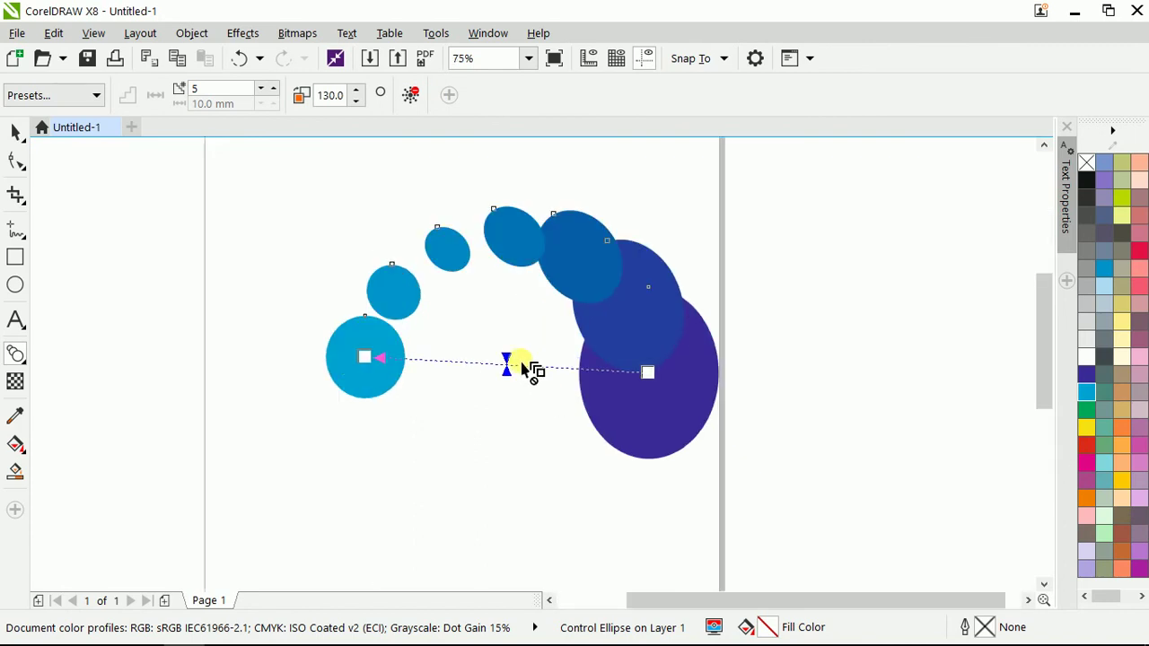
Clear the blend between the two ellipses and move both slightly up and left.
click(412, 95)
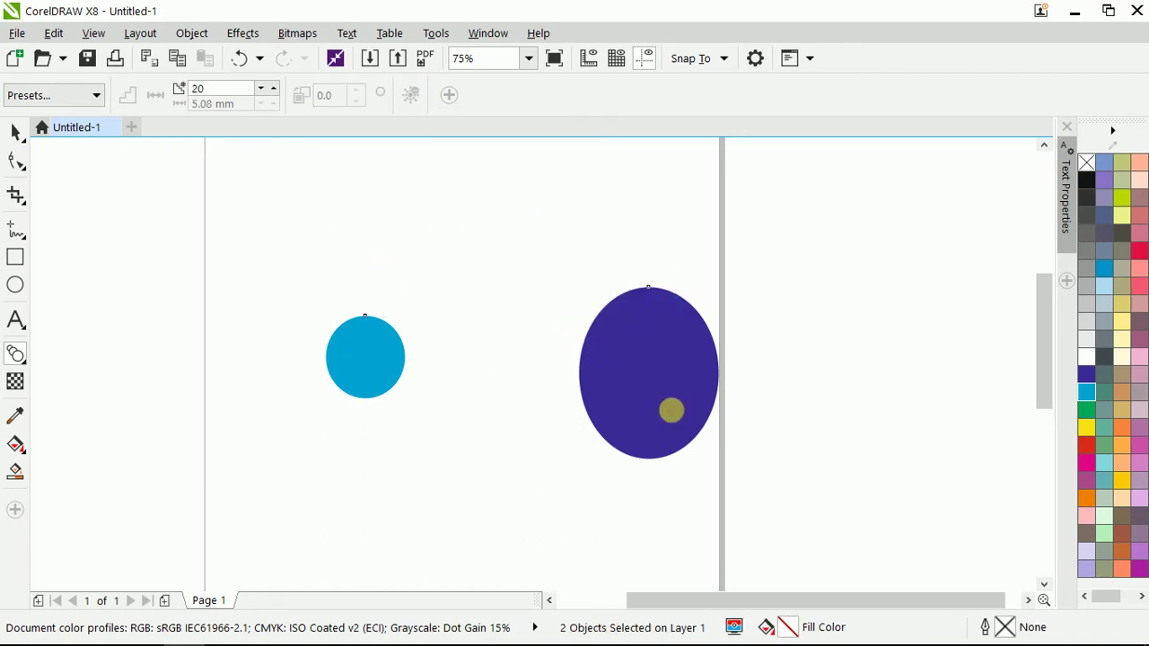
click(16, 131)
drag(382, 336, 343, 321)
Select the dark blue ellipse and activate the Distort tool, then switch back to the Pick tool.
click(616, 382)
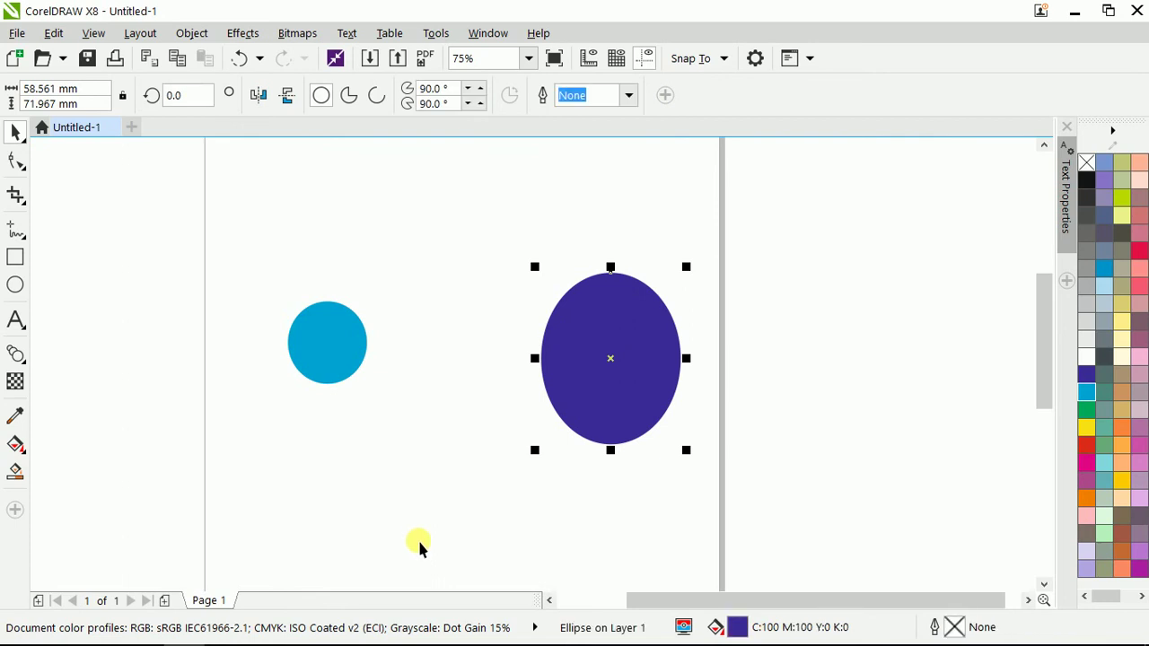
click(16, 354)
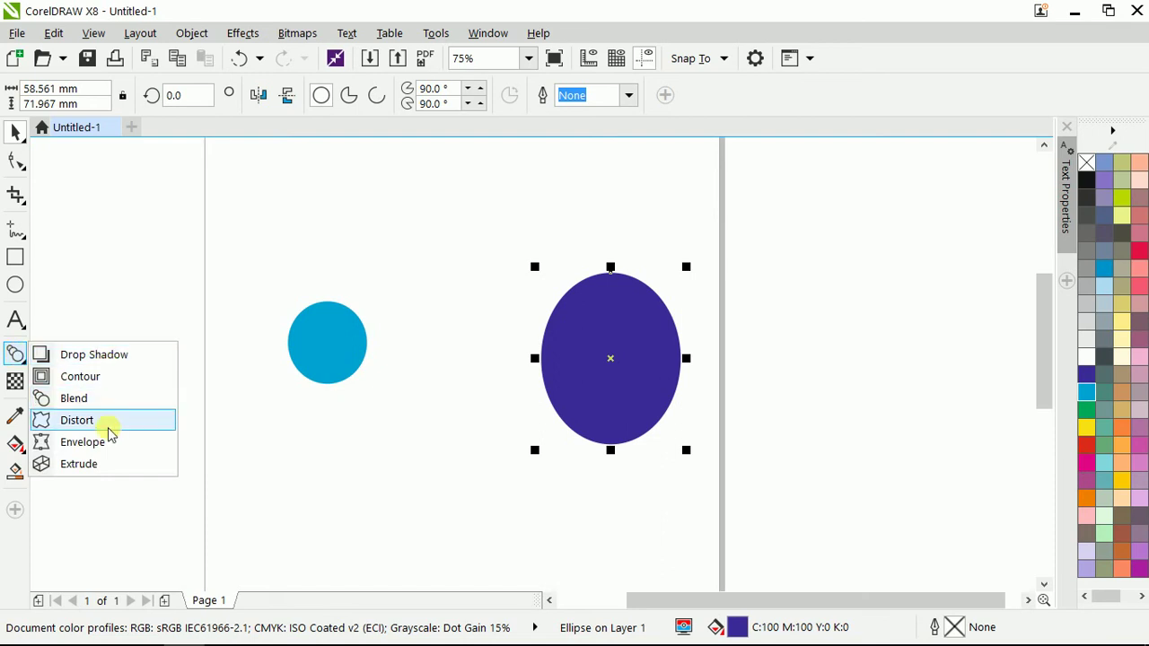
click(108, 428)
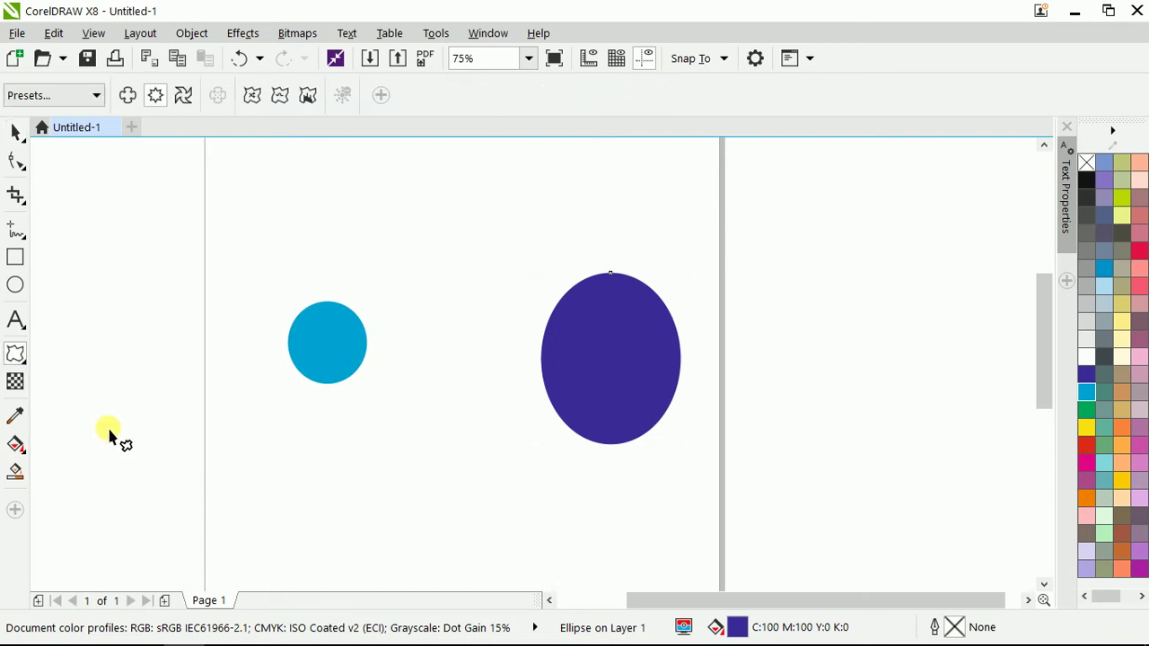
click(15, 132)
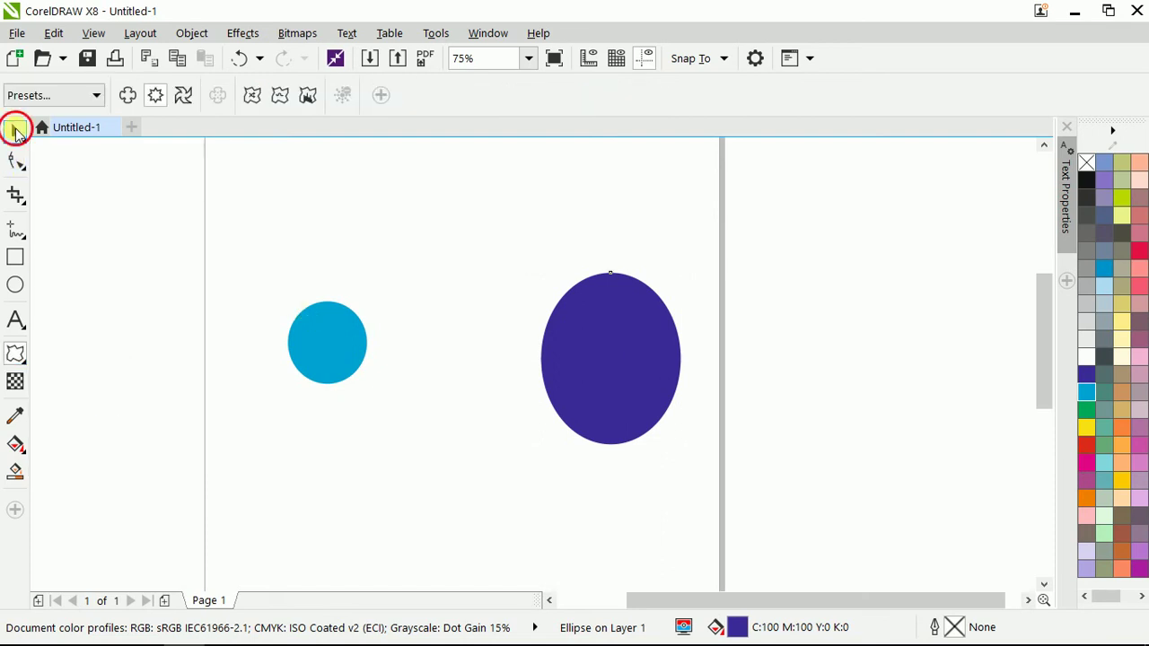